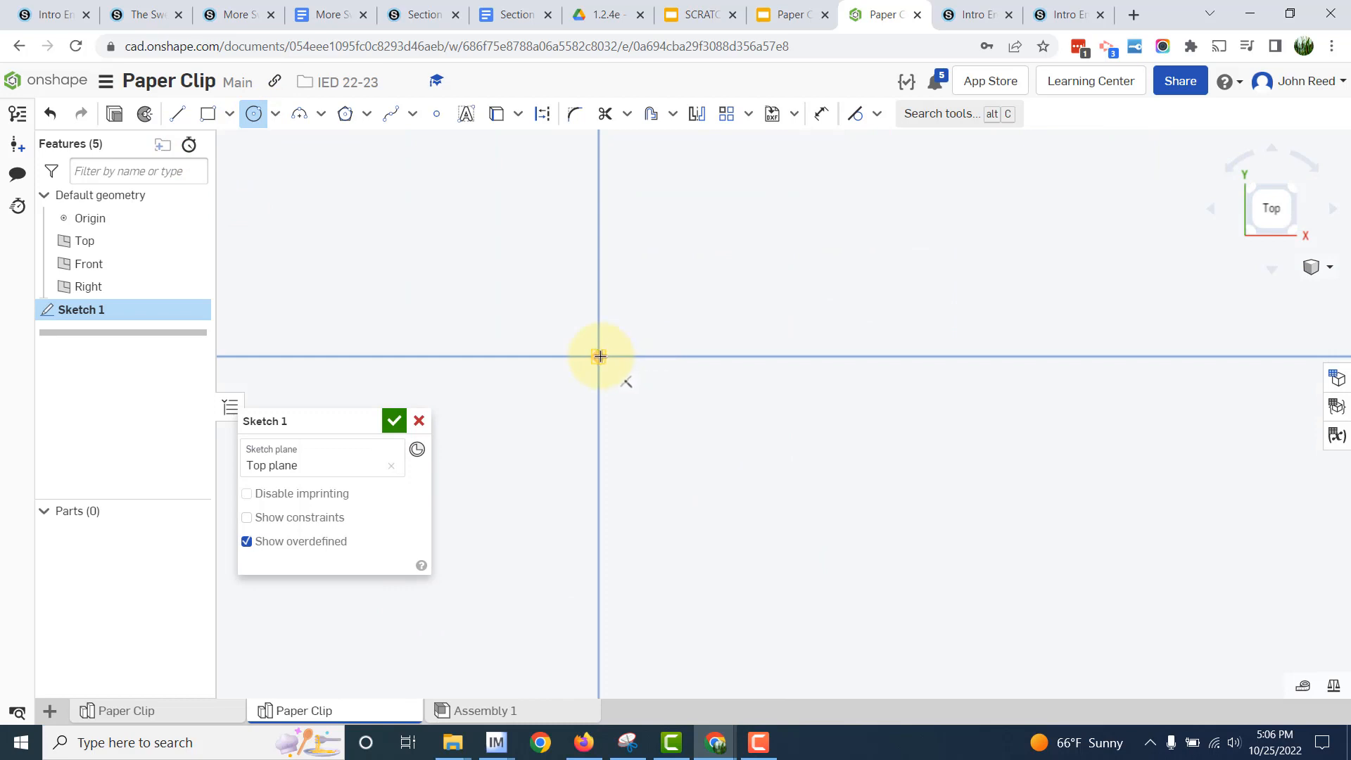
- Draw a circle centred on the origin with a diameter of 0.015 in and finish the Top plane sketch
click(600, 356)
click(687, 312)
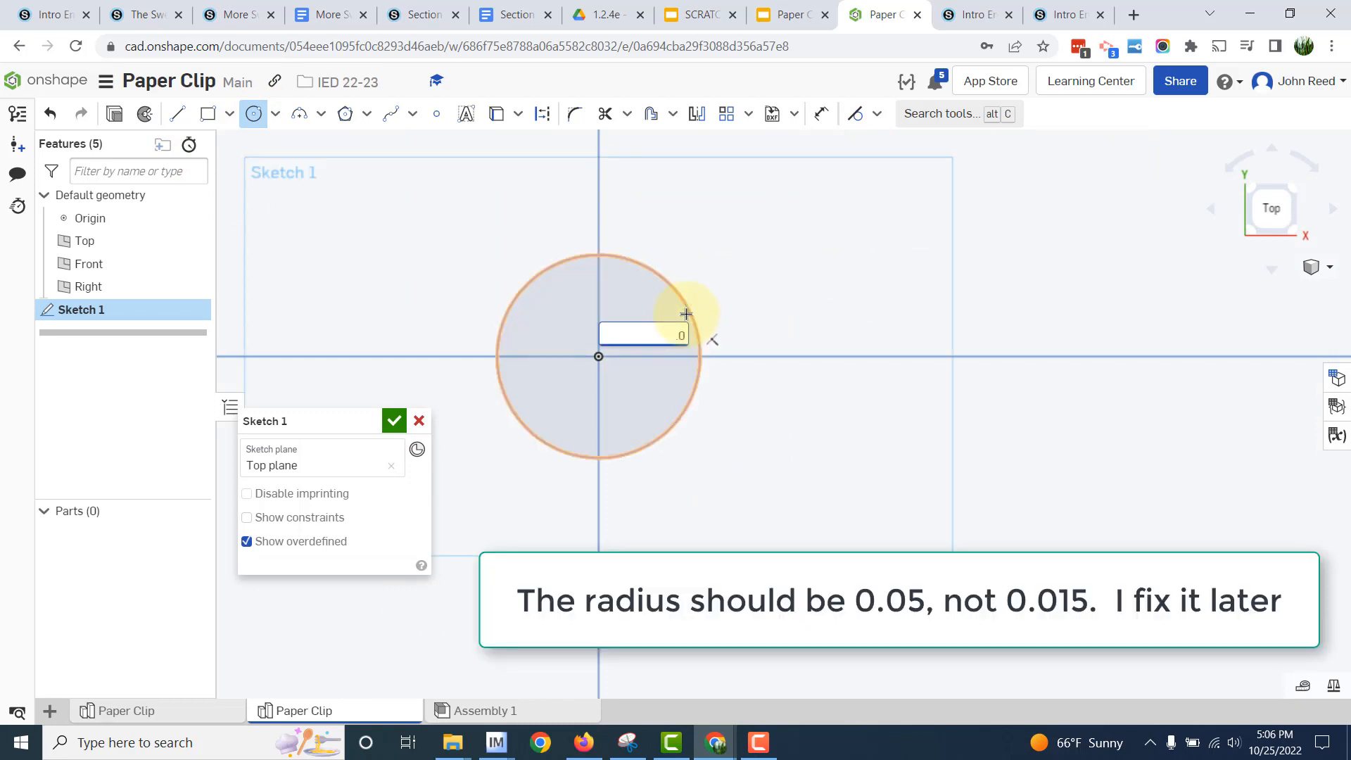
key(Return)
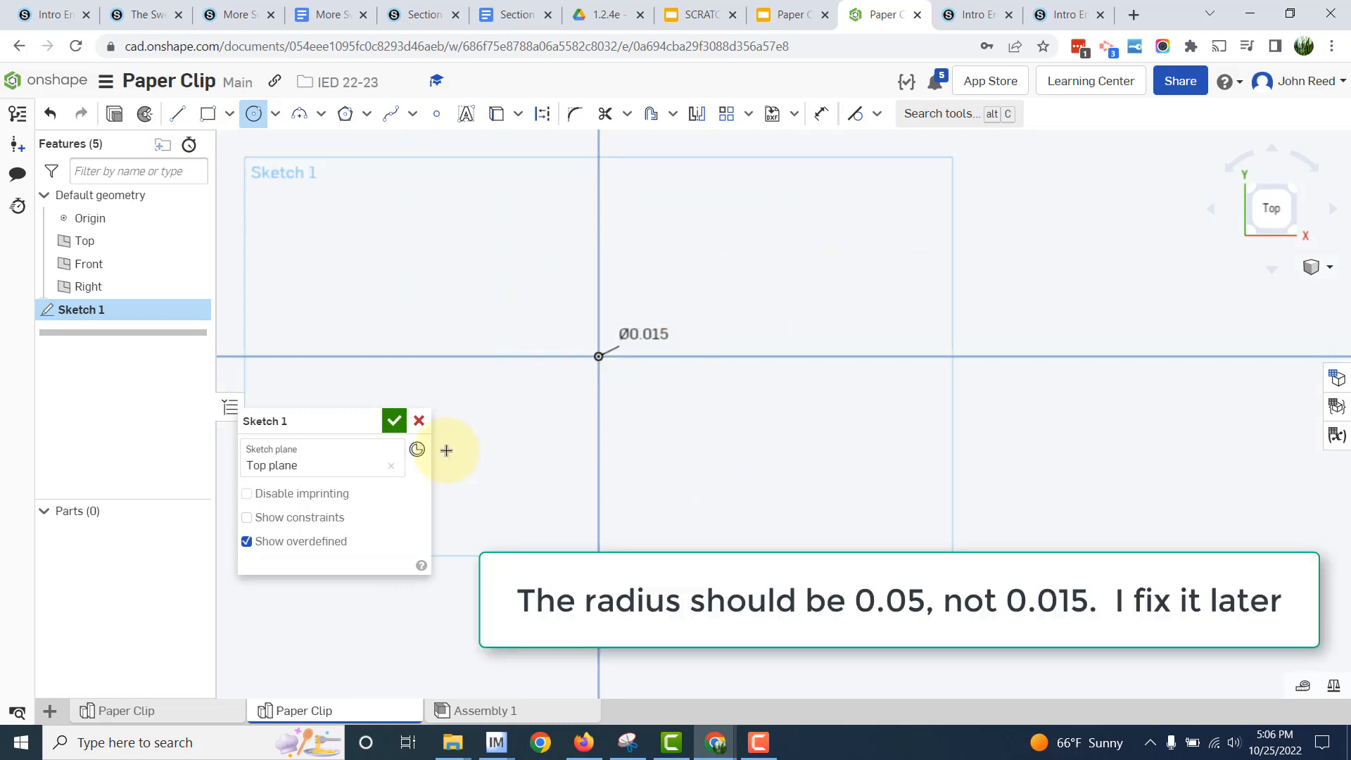
click(394, 421)
- Hide the Top, Front and Right planes and the origin, and bring the small circle into close view
click(194, 241)
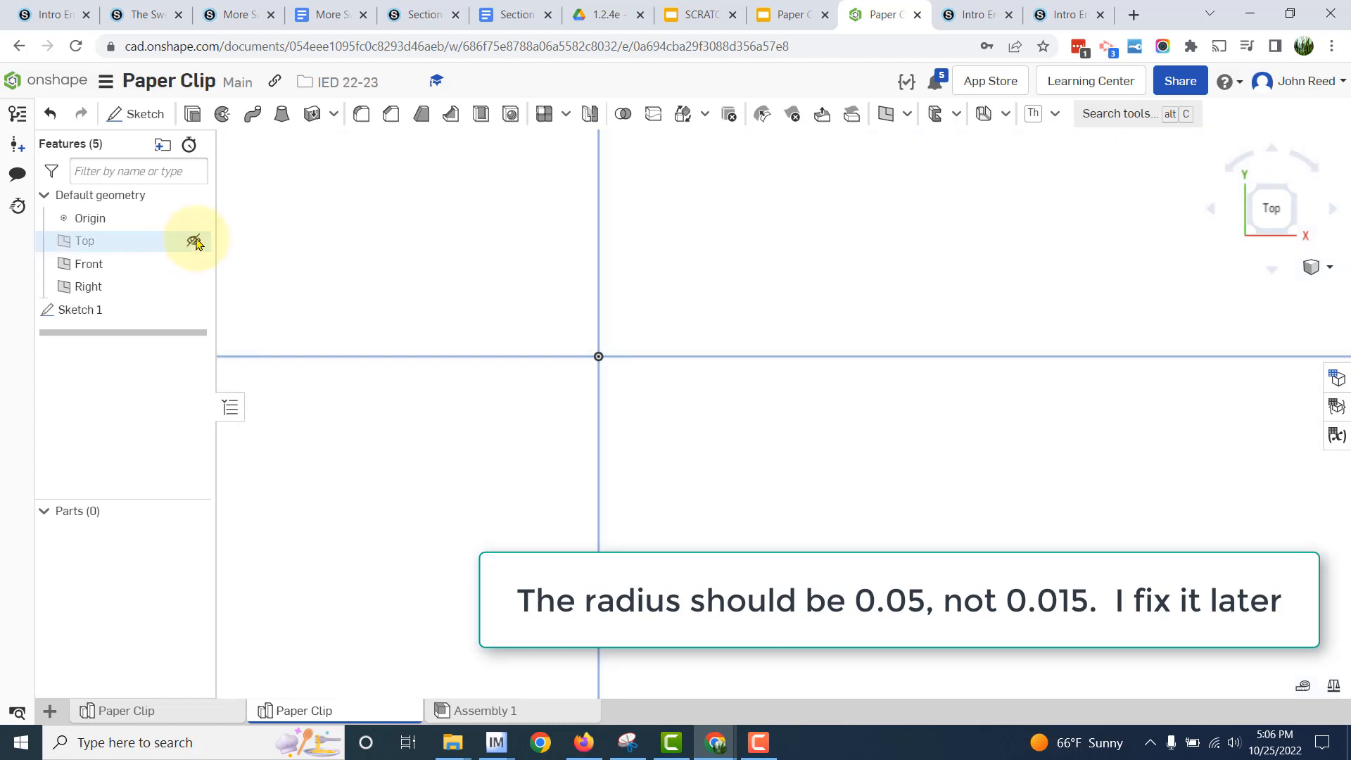
click(194, 264)
click(194, 287)
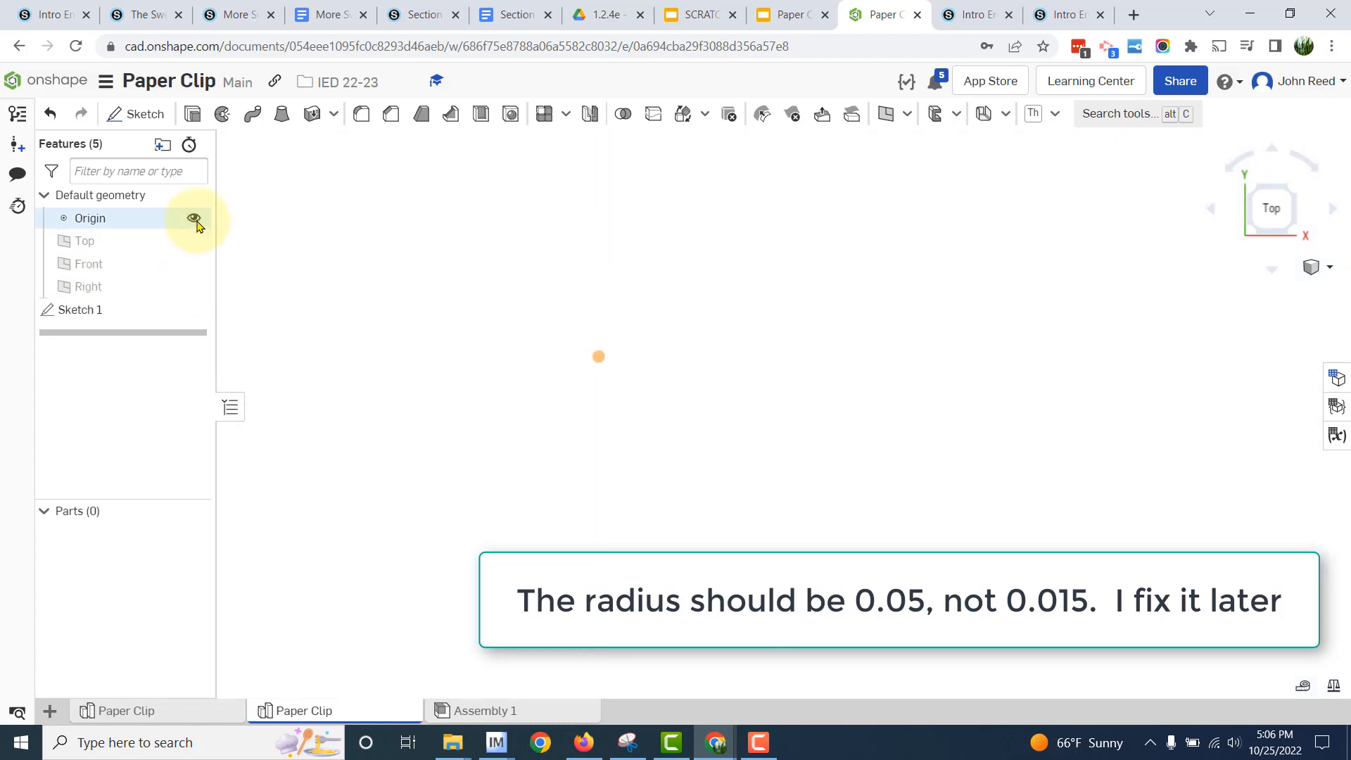
click(194, 219)
middle_drag(637, 334, 619, 595)
scroll(639, 546, up, 6)
middle_drag(747, 374, 717, 619)
scroll(799, 535, up, 2)
middle_drag(822, 365, 809, 538)
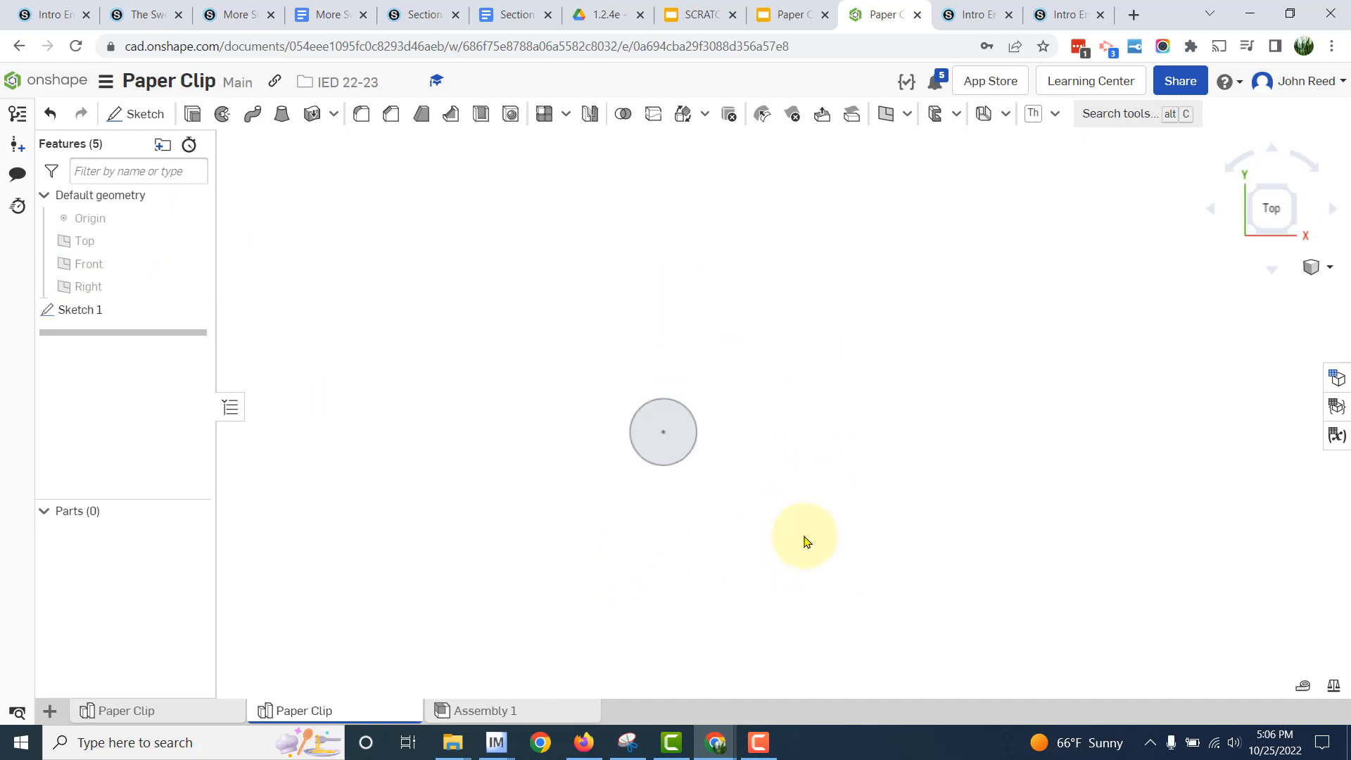
- Show the default planes again in an isometric view and start a new sketch on the Front plane
right_drag(514, 553, 406, 428)
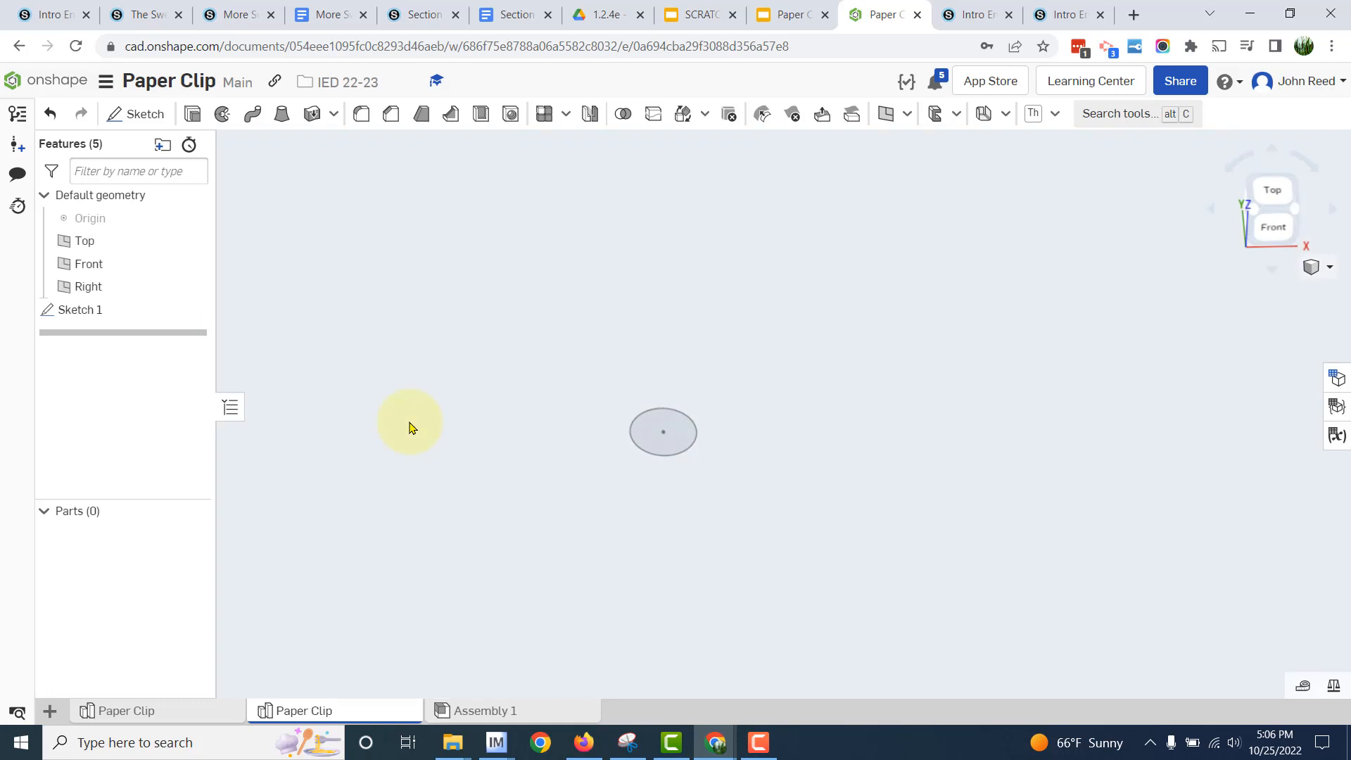
key(shift+7)
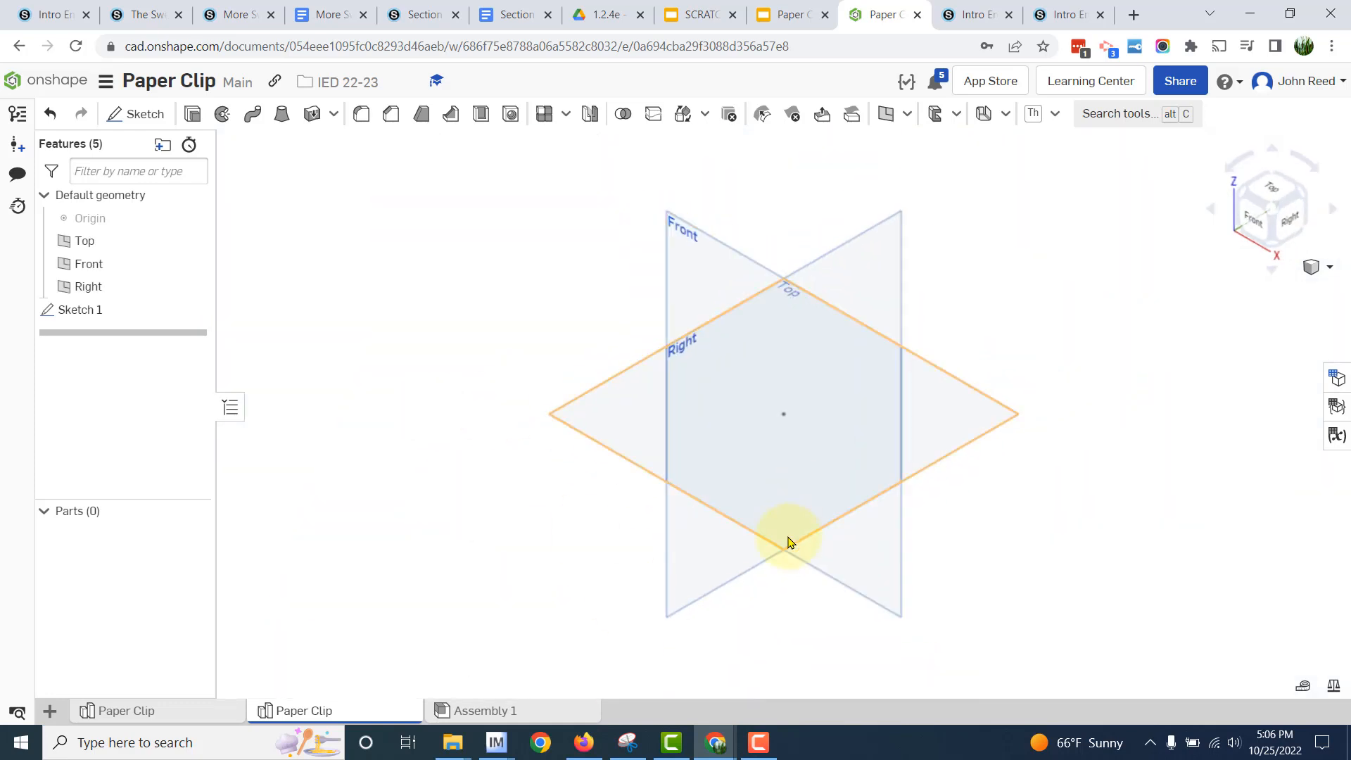
scroll(788, 541, up, 5)
scroll(814, 654, up, 4)
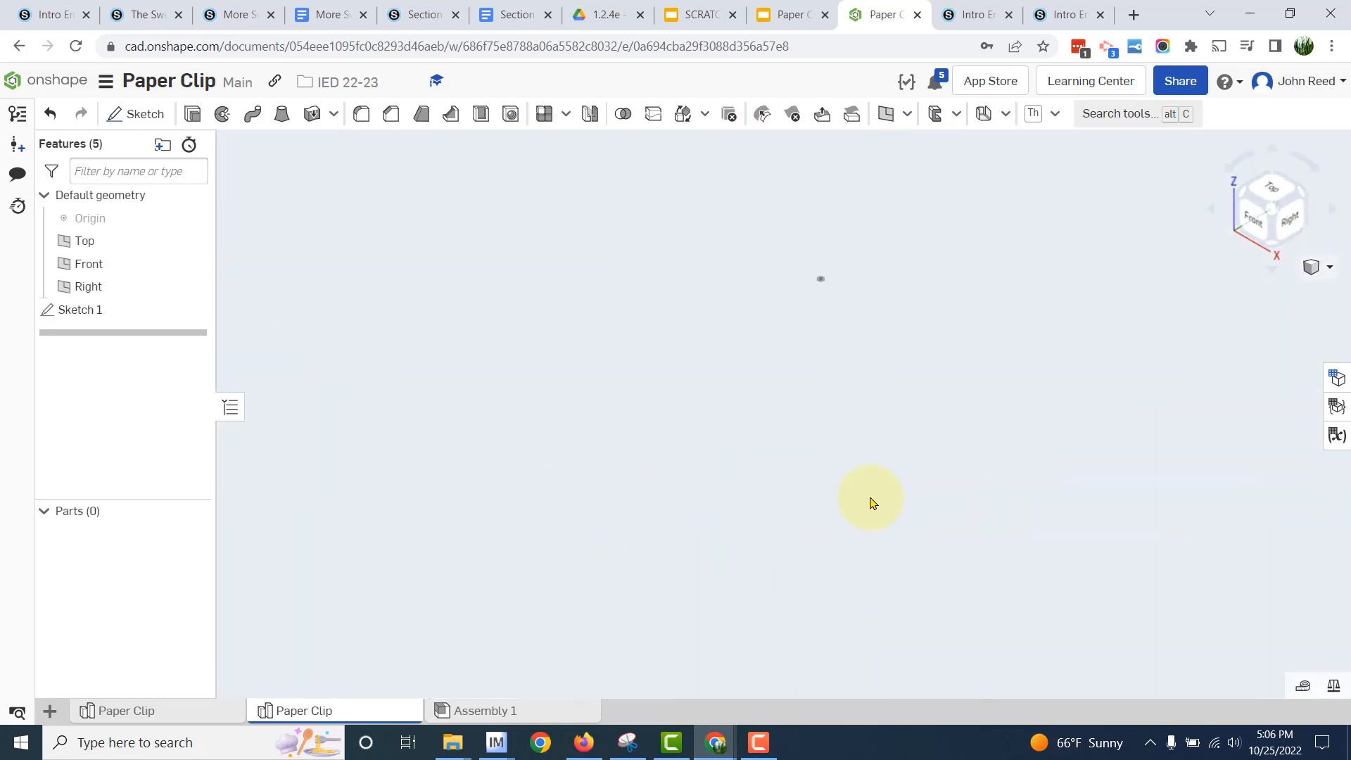
scroll(871, 501, down, 5)
click(135, 113)
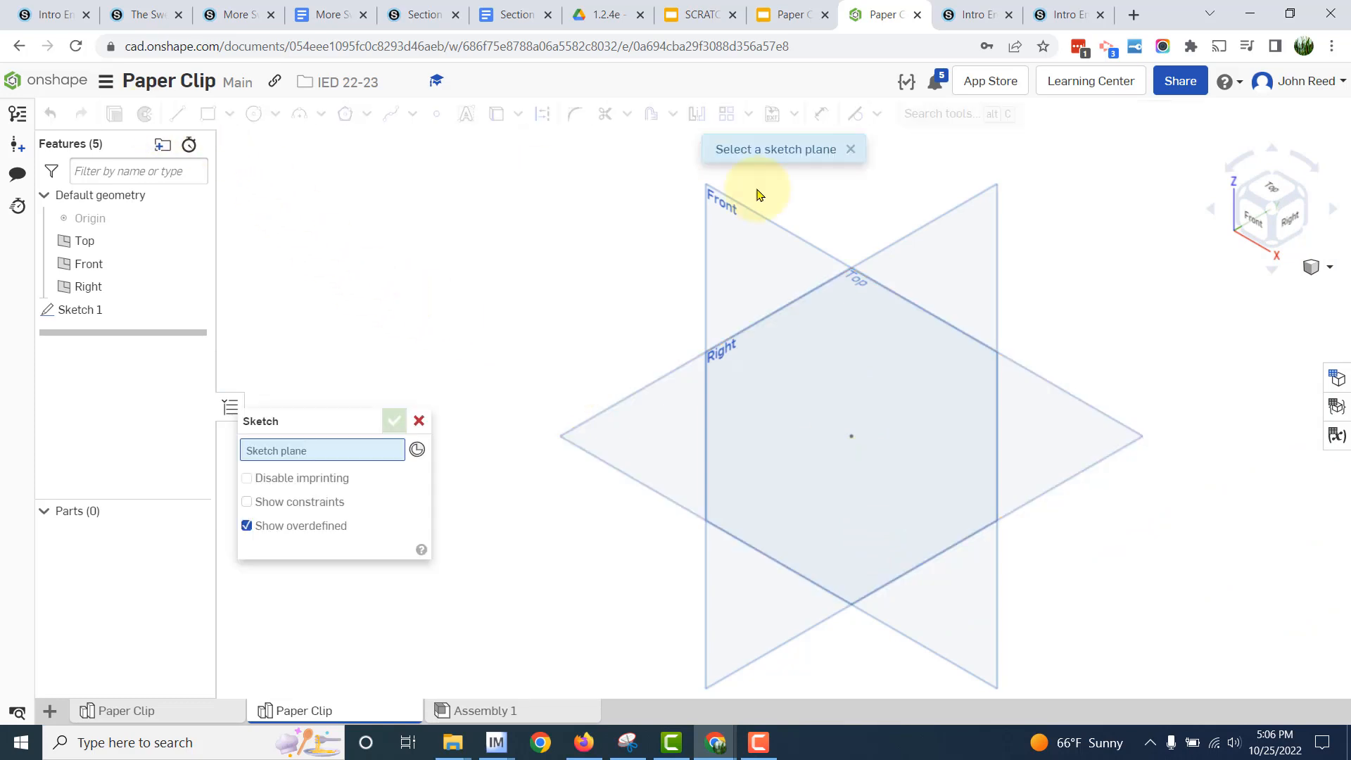
click(725, 205)
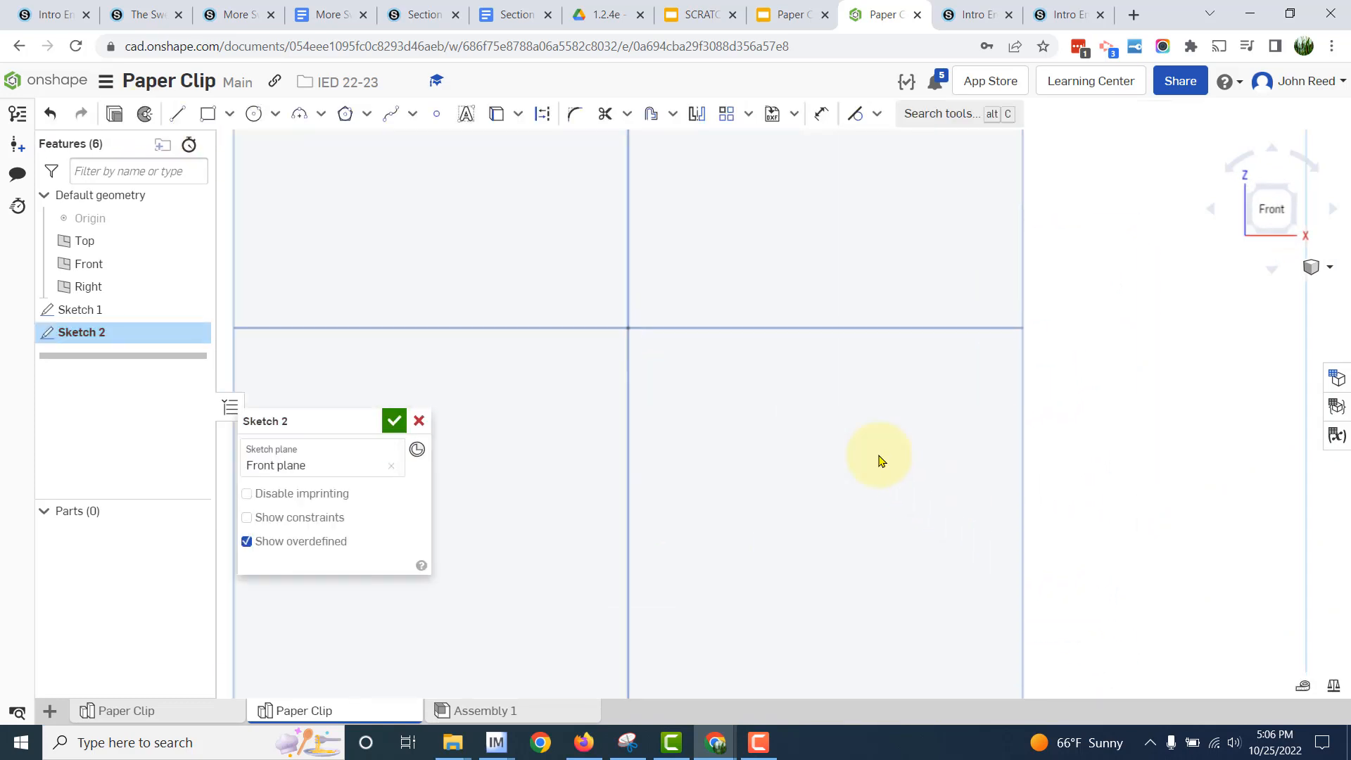
scroll(879, 461, up, 5)
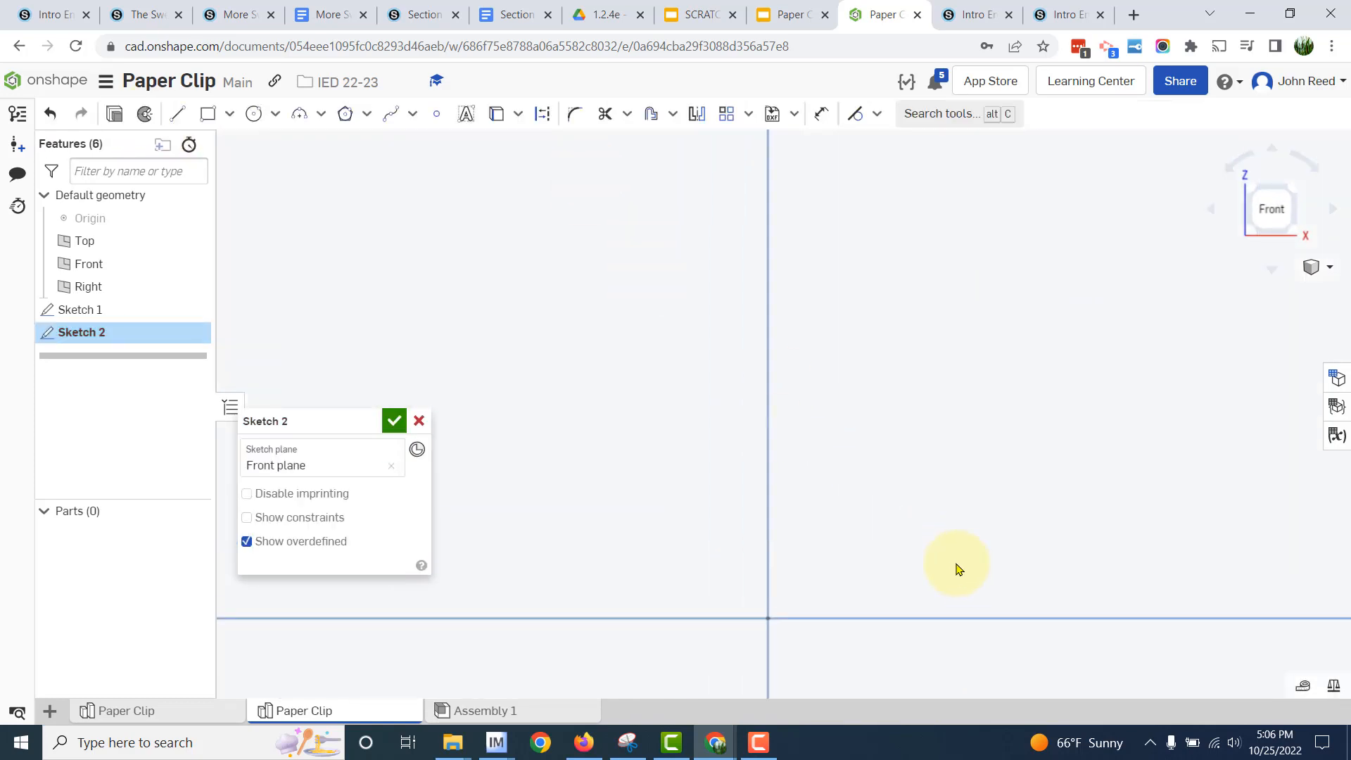
middle_drag(956, 568, 916, 398)
- Switch to the Google Docs assignment, examine the Figure 3 path sketch dimensions, and return to Onshape
key(alt+Tab)
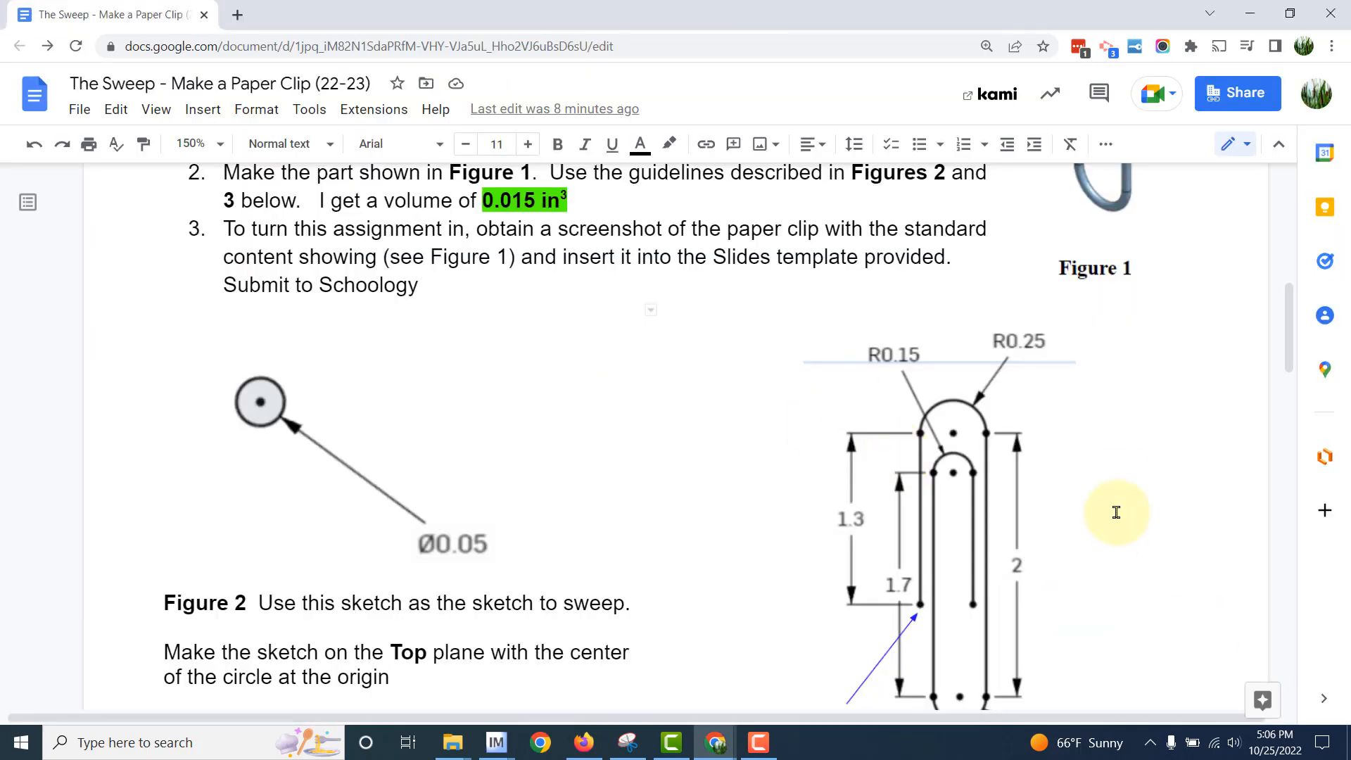
scroll(980, 394, down, 3)
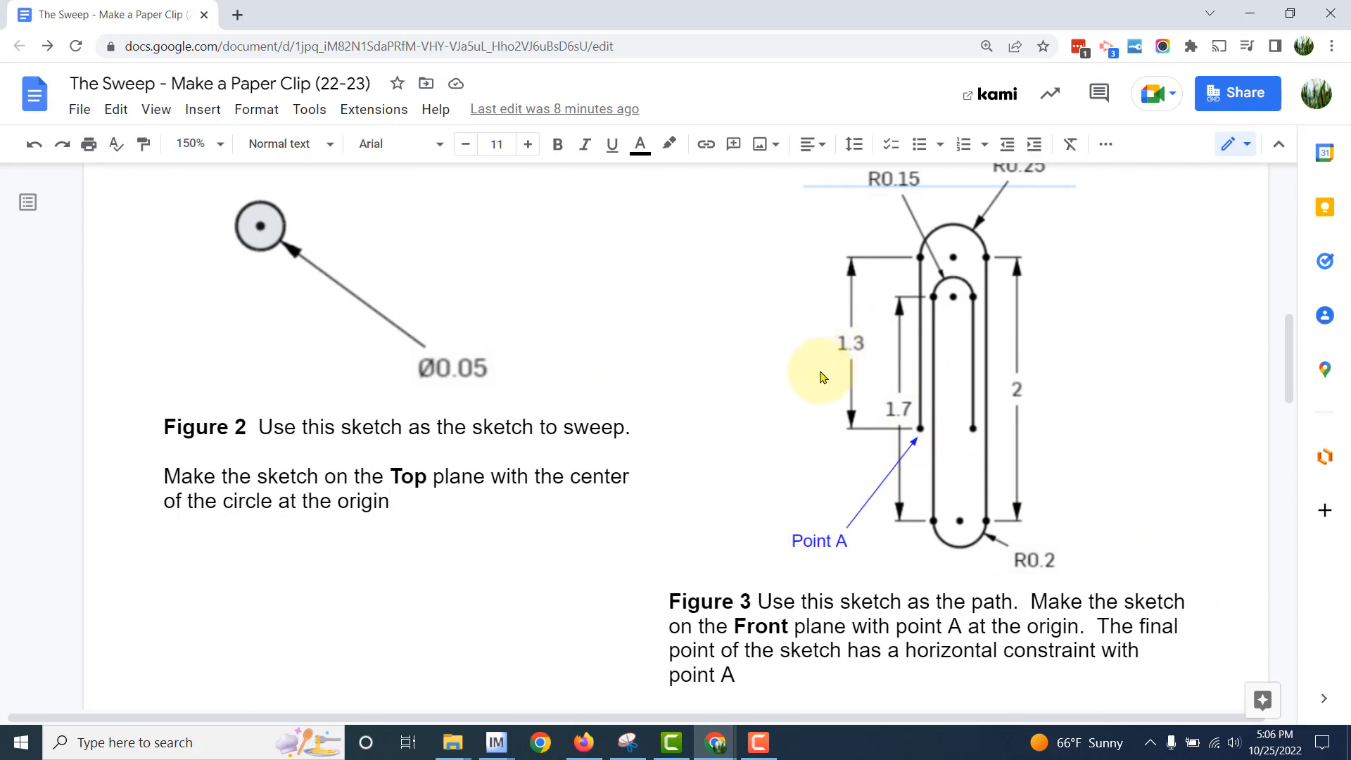
key(alt+Tab)
- Sketch a vertical line upward from the origin with a length of 1.3 in
click(177, 114)
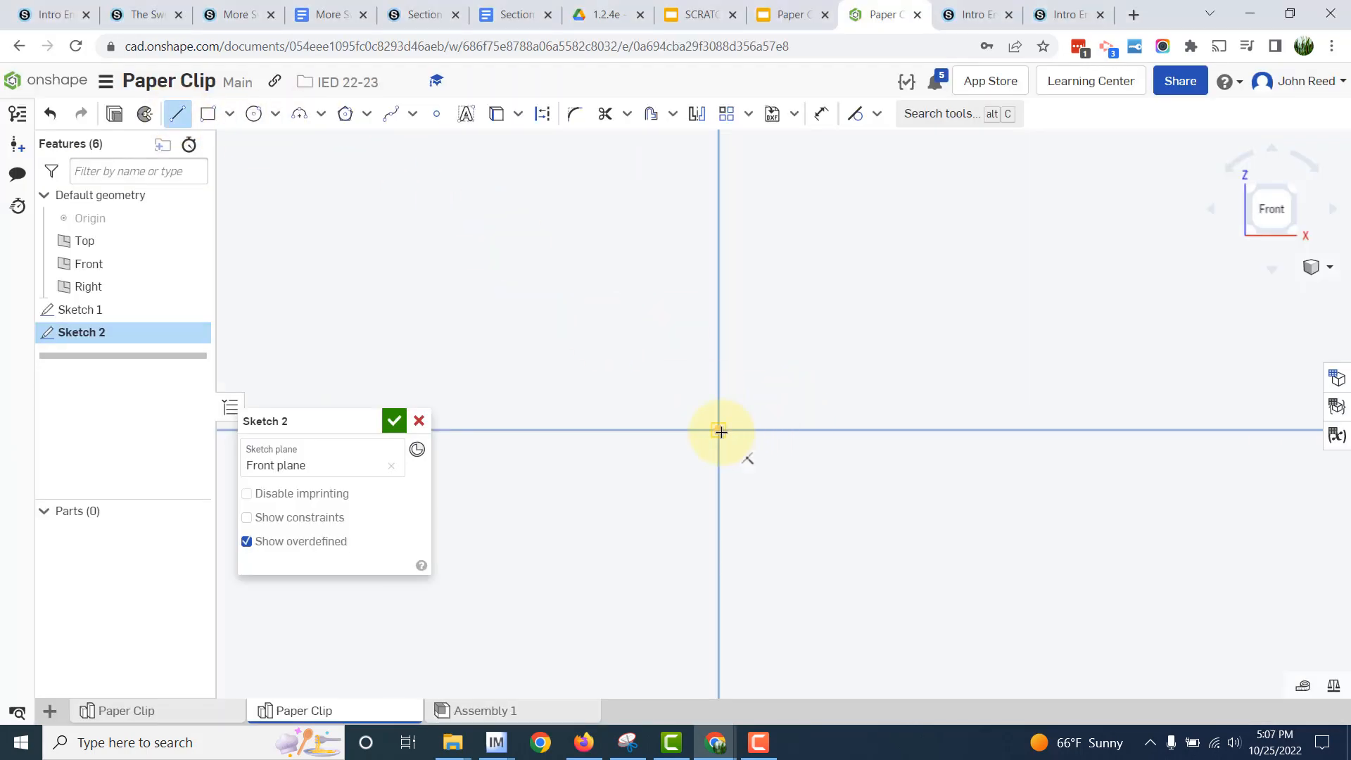
click(719, 430)
click(716, 235)
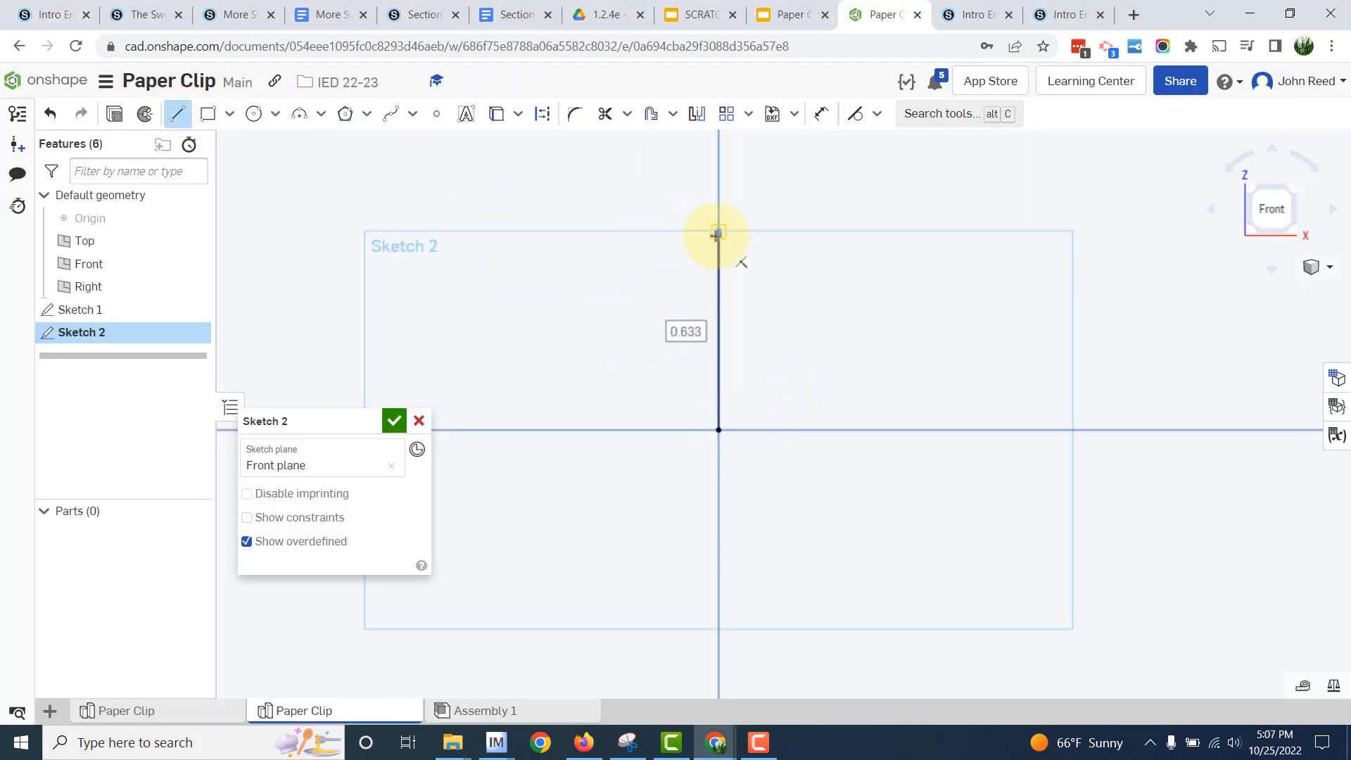
text(1.3)
key(Return)
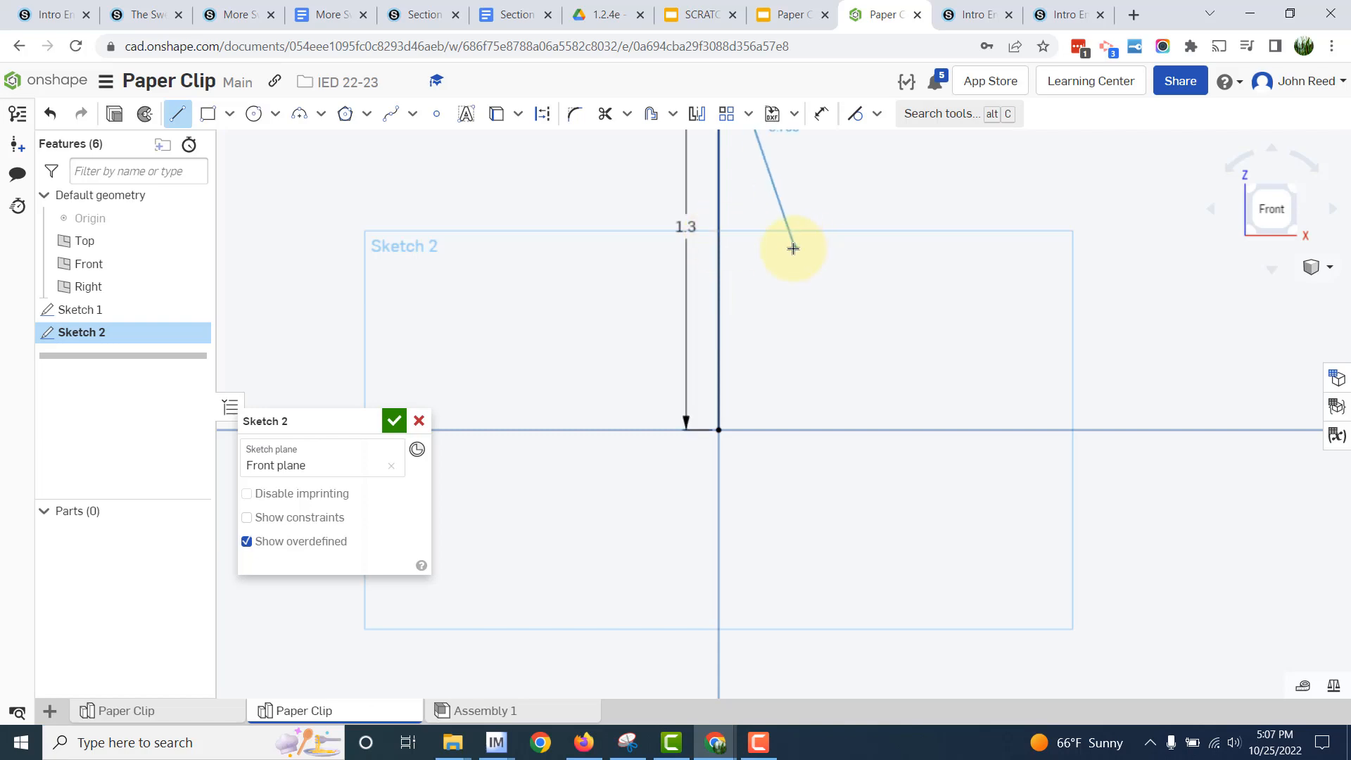
middle_drag(787, 187, 847, 686)
scroll(846, 686, up, 4)
scroll(848, 532, up, 1)
key(Escape)
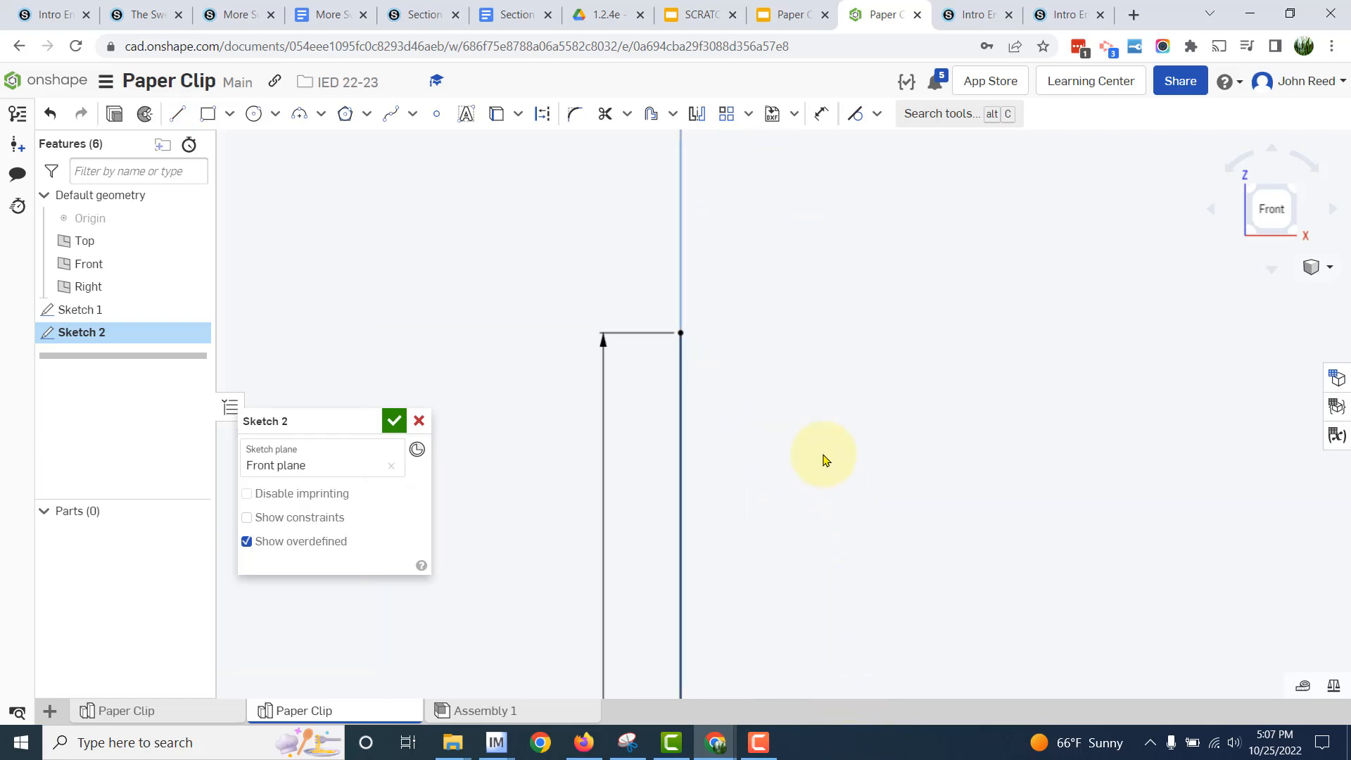
- Check the radius of the outer upper arc in the Google Docs Figure 3 drawing and return to Onshape
key(alt+Tab)
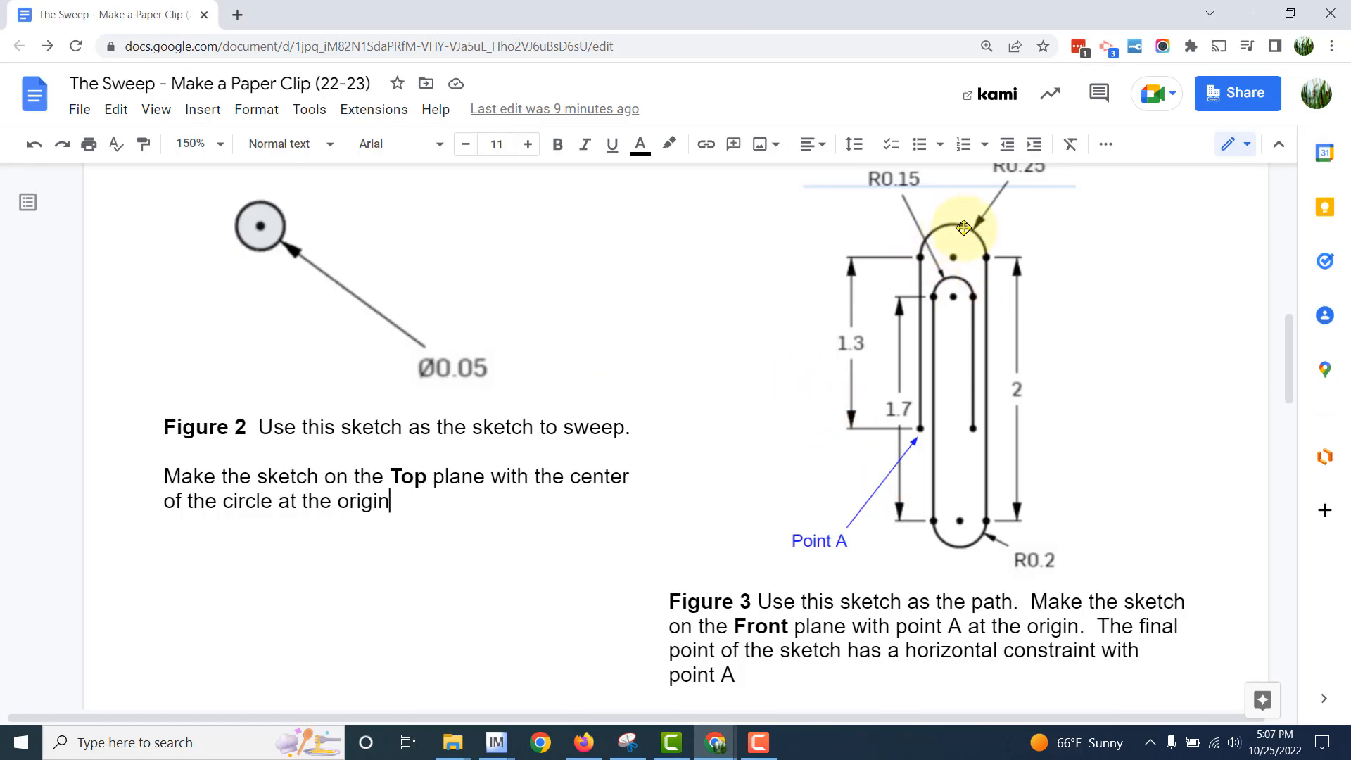
scroll(1088, 265, down, 1)
scroll(1030, 280, up, 3)
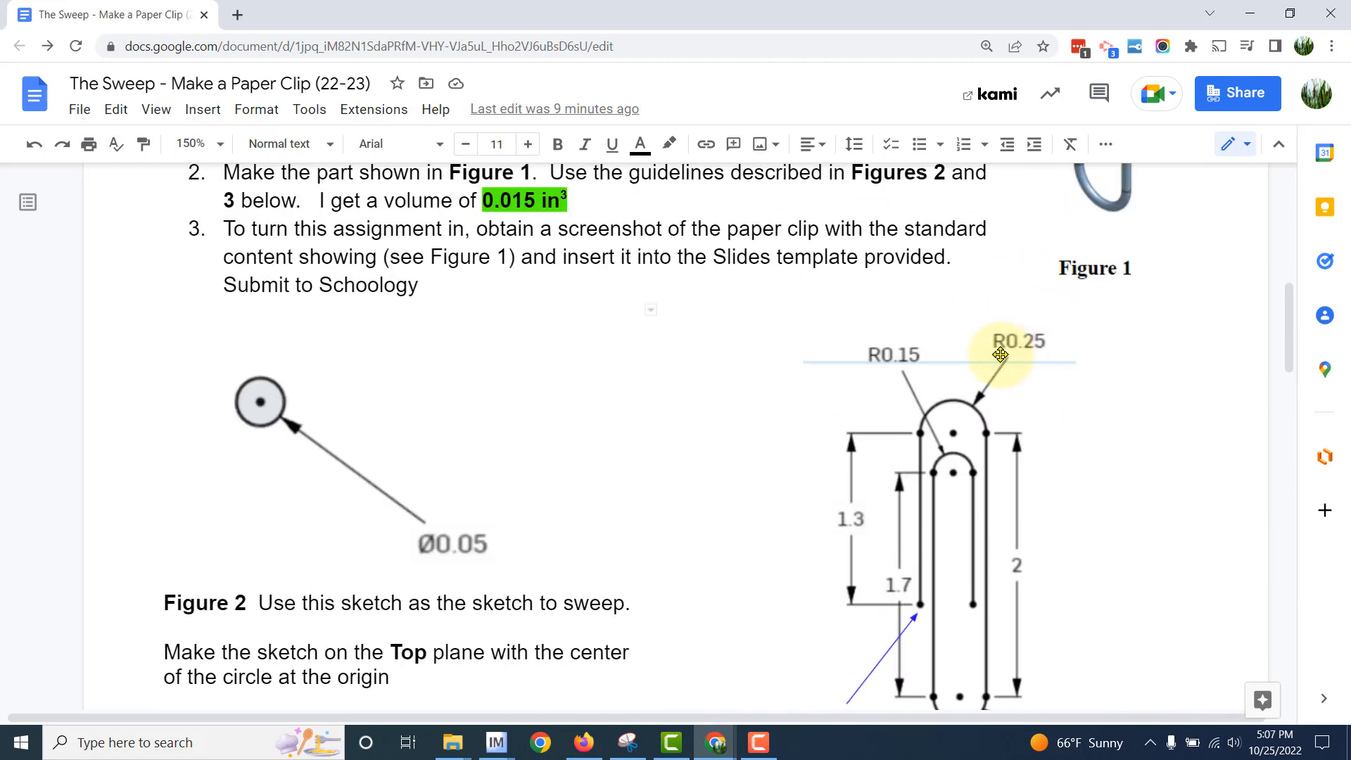
key(alt+Tab)
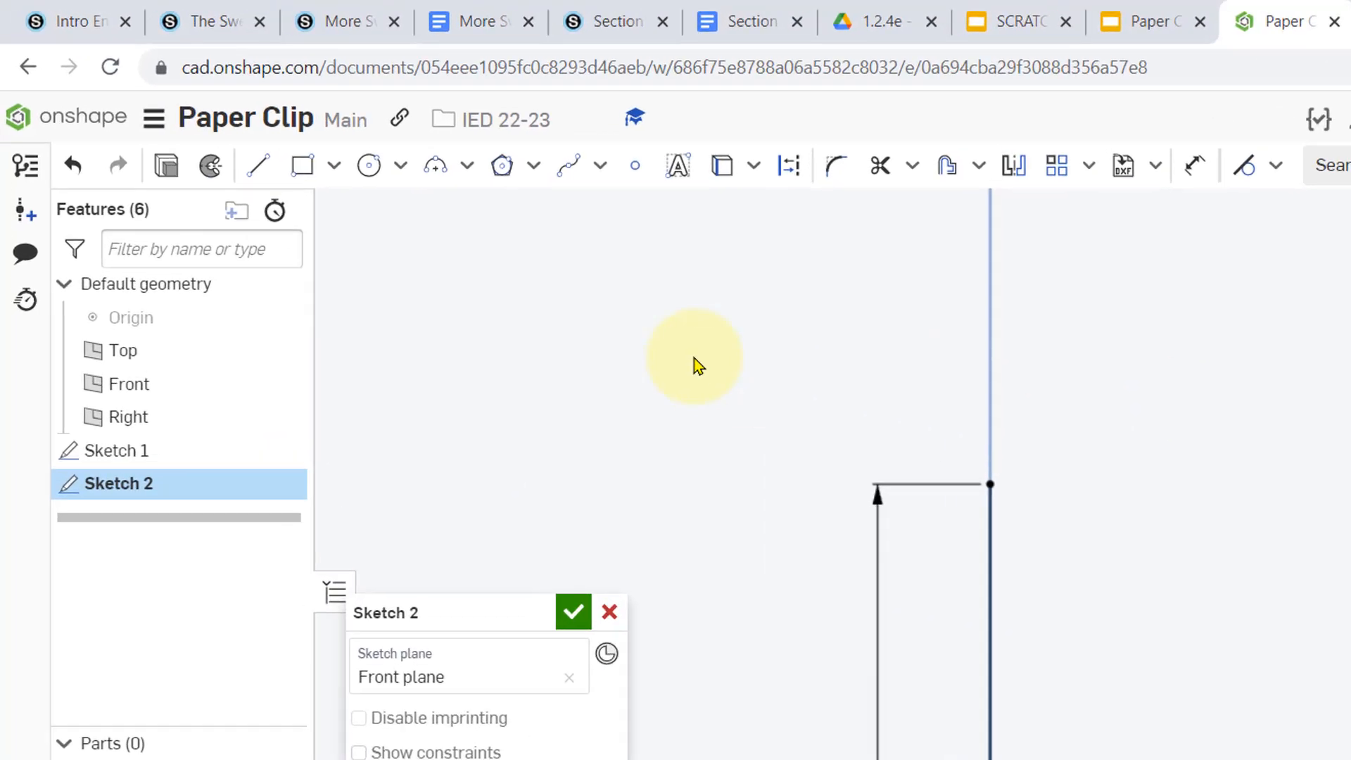
- Draw a three-point arc from the vertical line's upper endpoint to a level point beside it, with radius 0.25 in
click(567, 230)
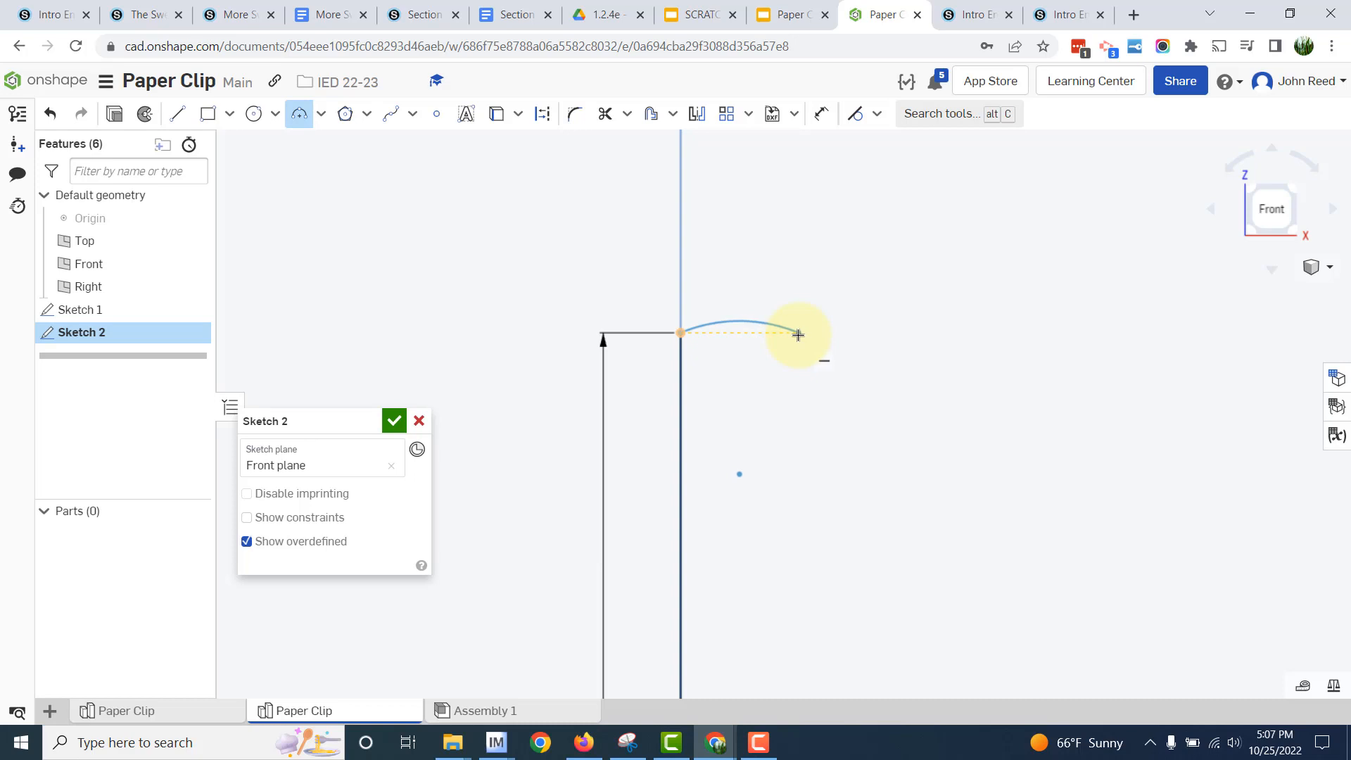
click(797, 333)
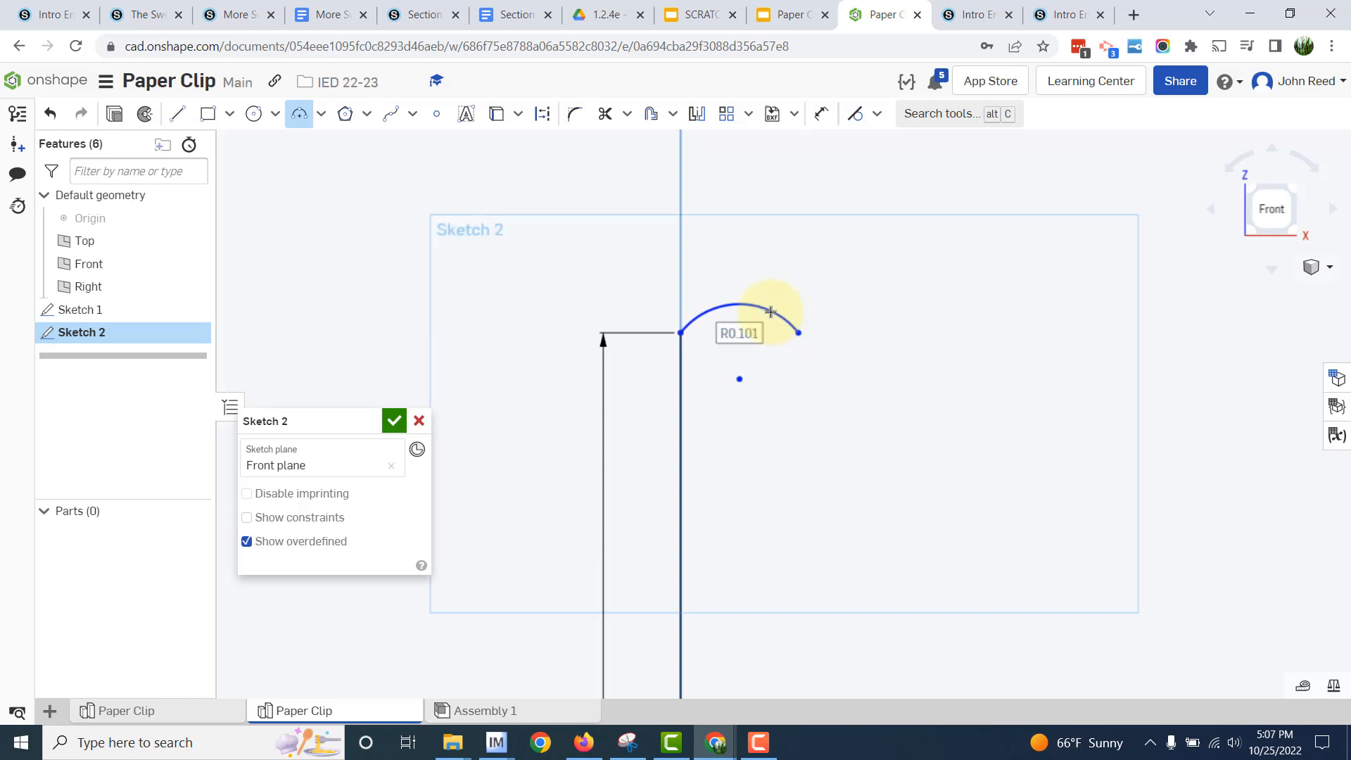
text(.25)
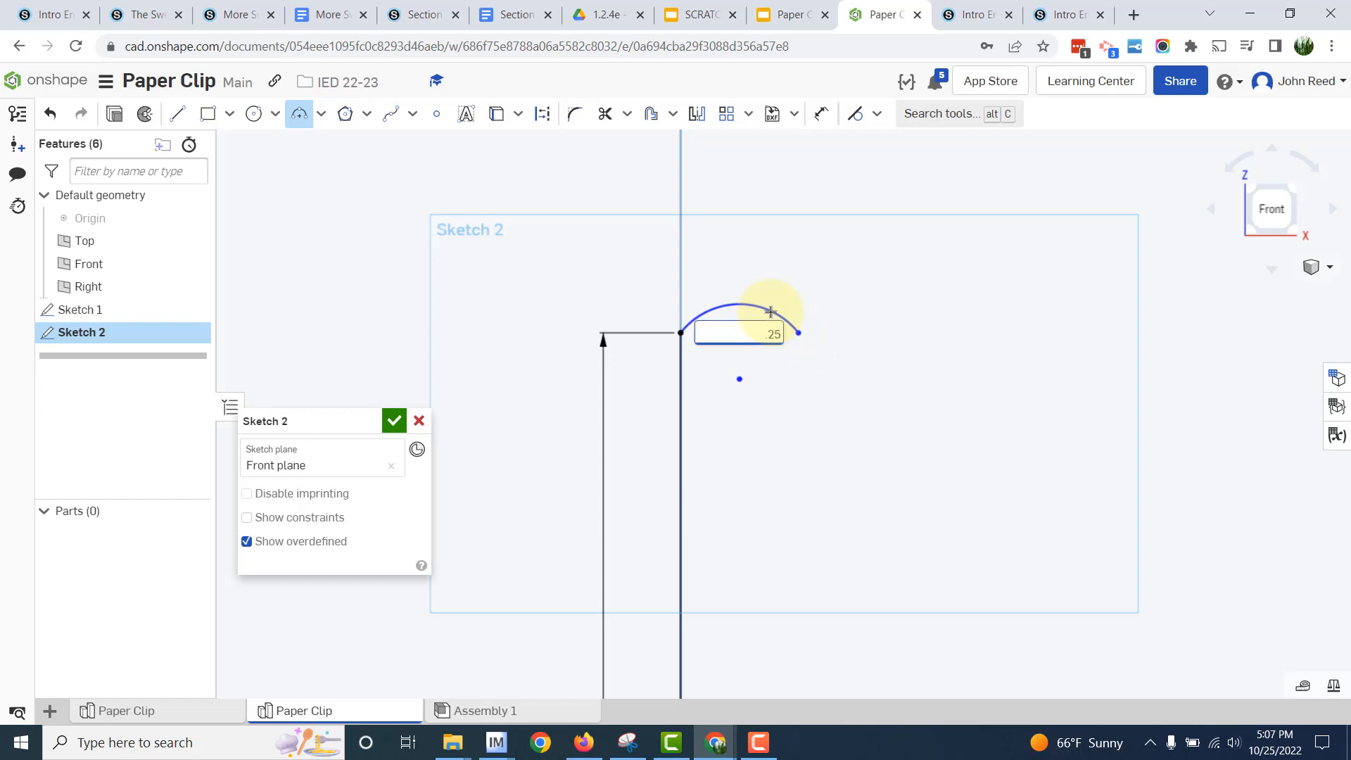
key(Return)
- Compare the arc with the Google Docs drawing and move its radius dimension above the arc
key(alt+Tab)
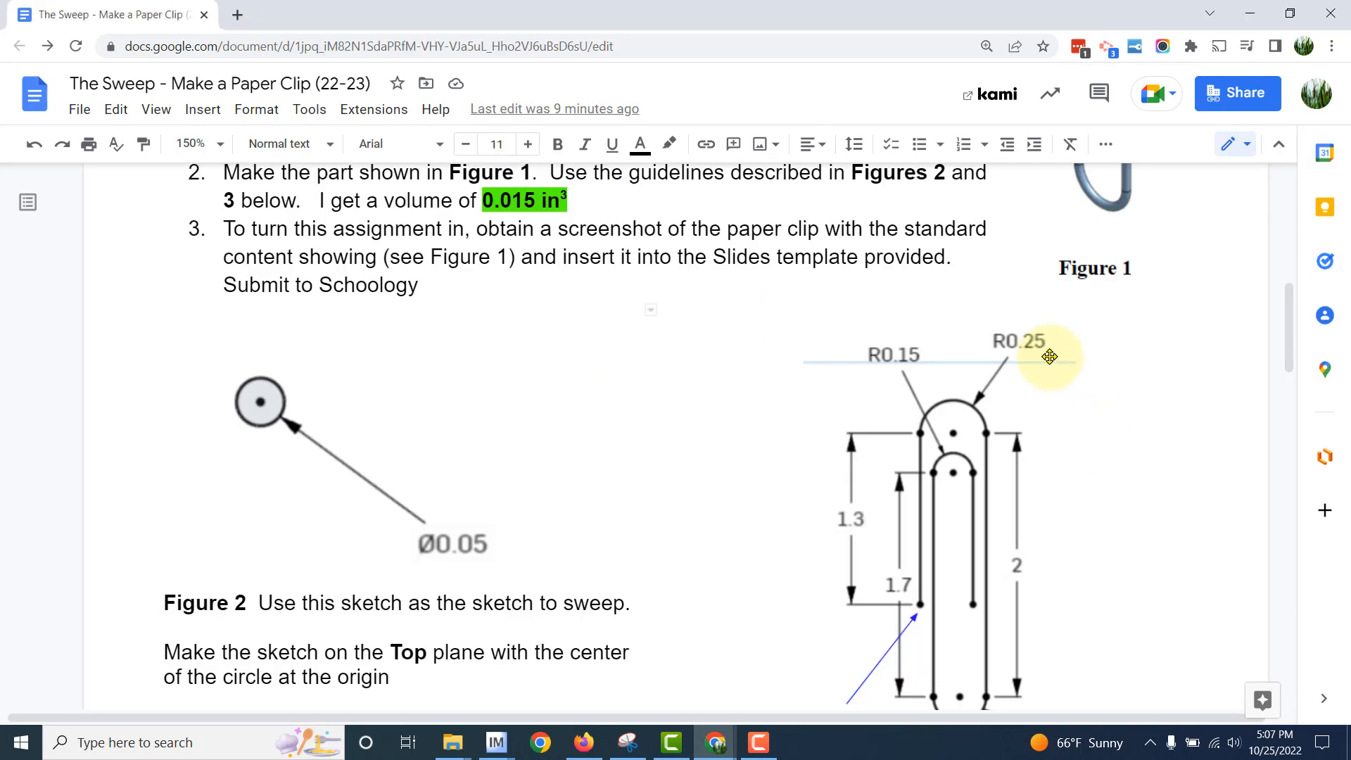
key(alt+Tab)
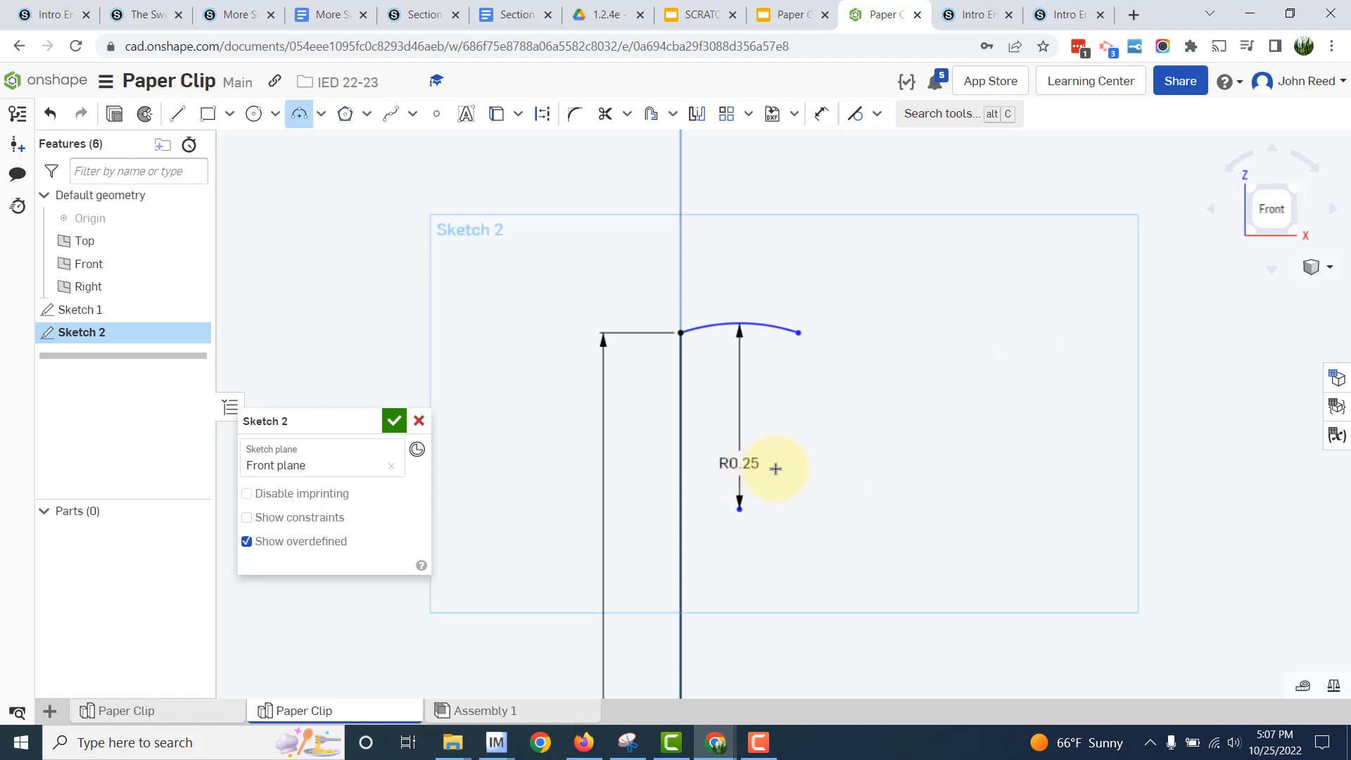
key(Escape)
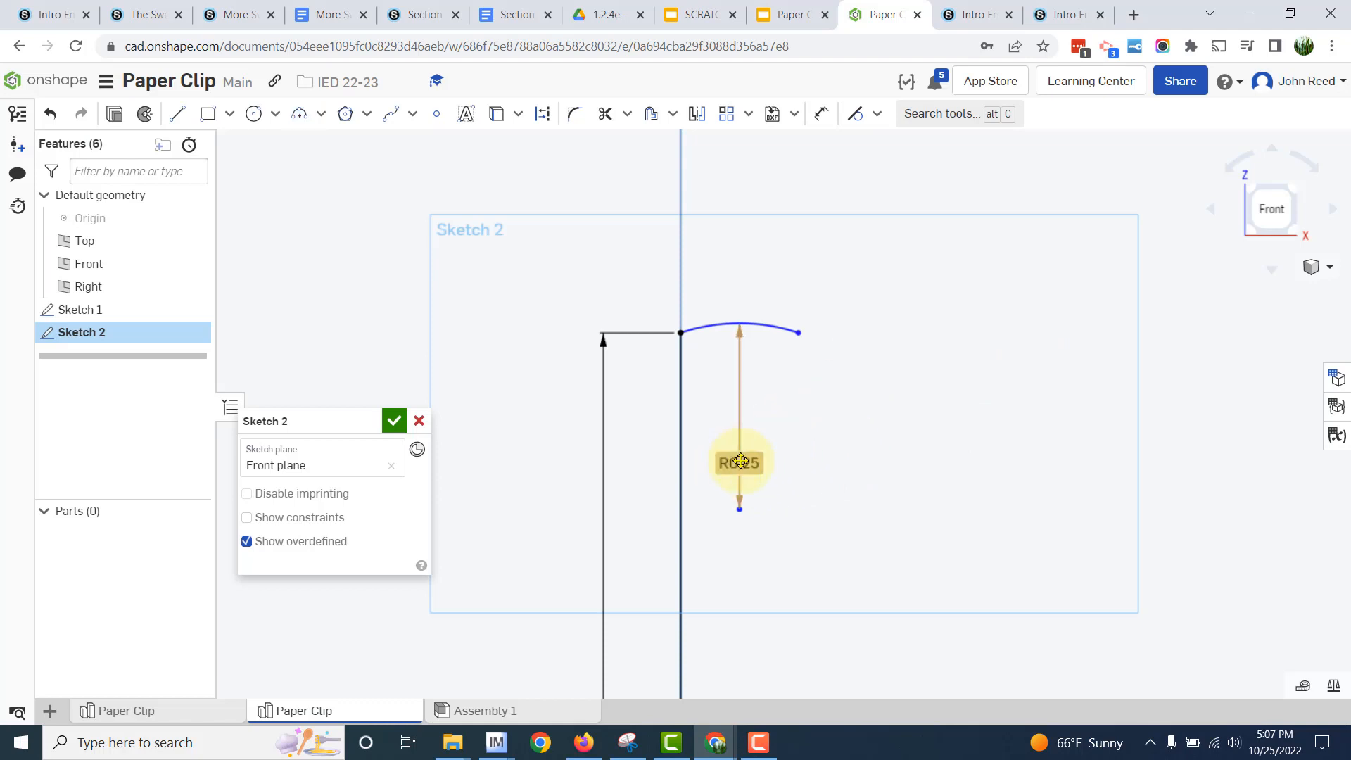
drag(743, 463, 755, 258)
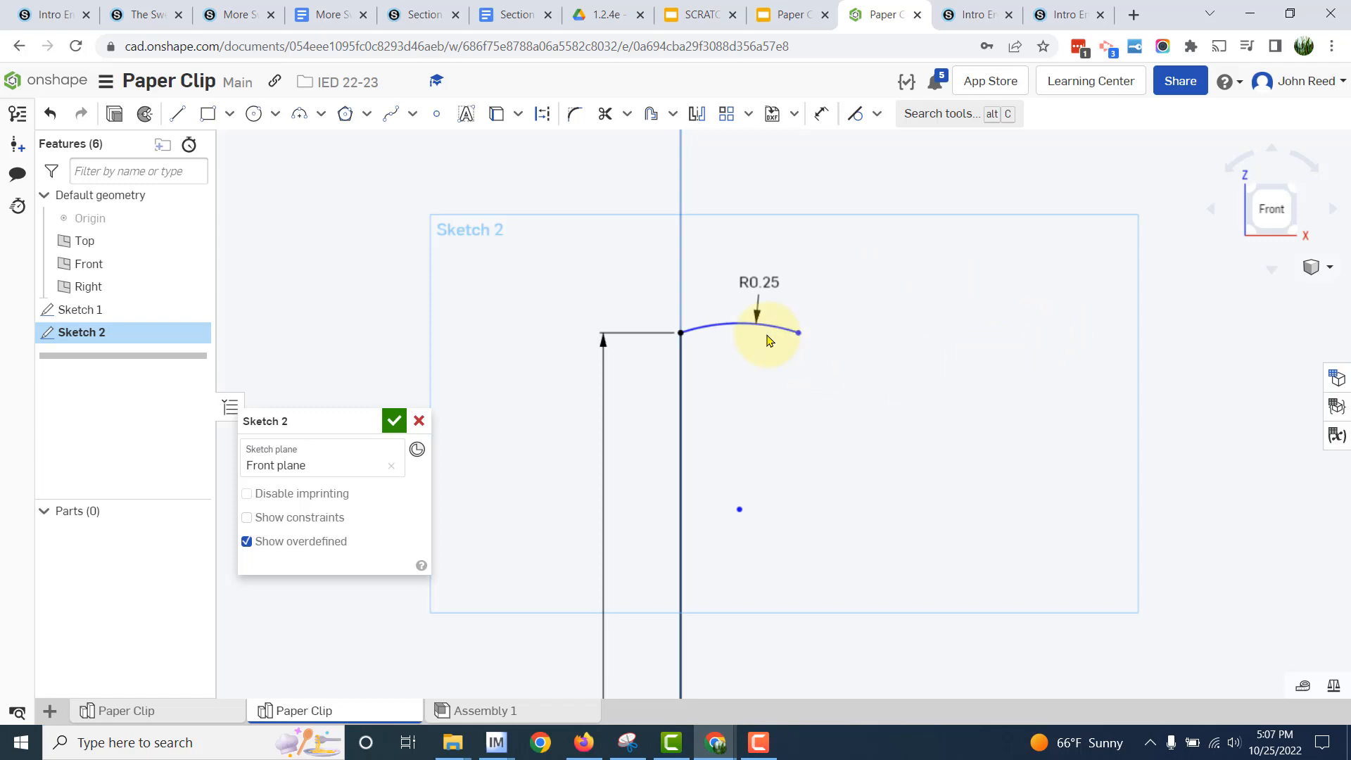
- Recheck the reference drawing and delete the shallow arc from the sketch
key(alt+Tab)
key(alt+Tab)
right_click(767, 327)
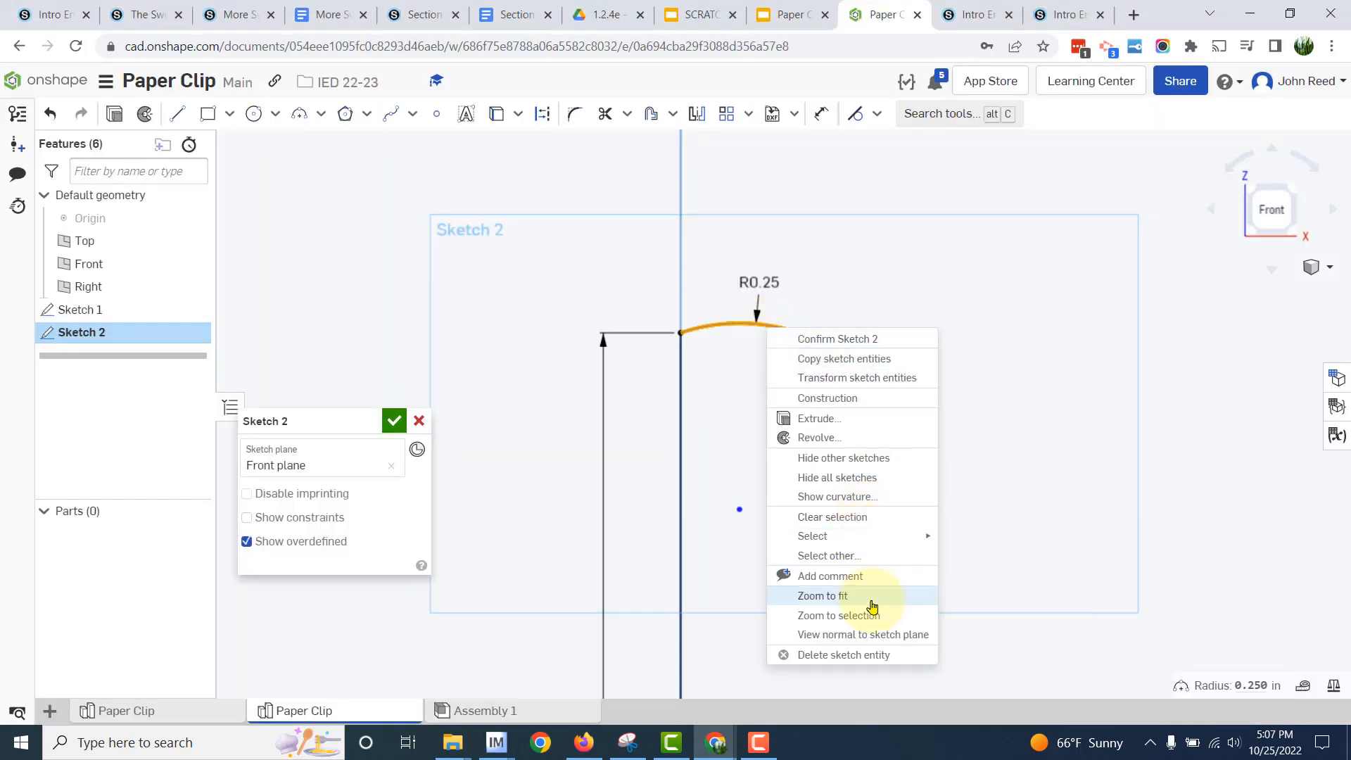
click(878, 656)
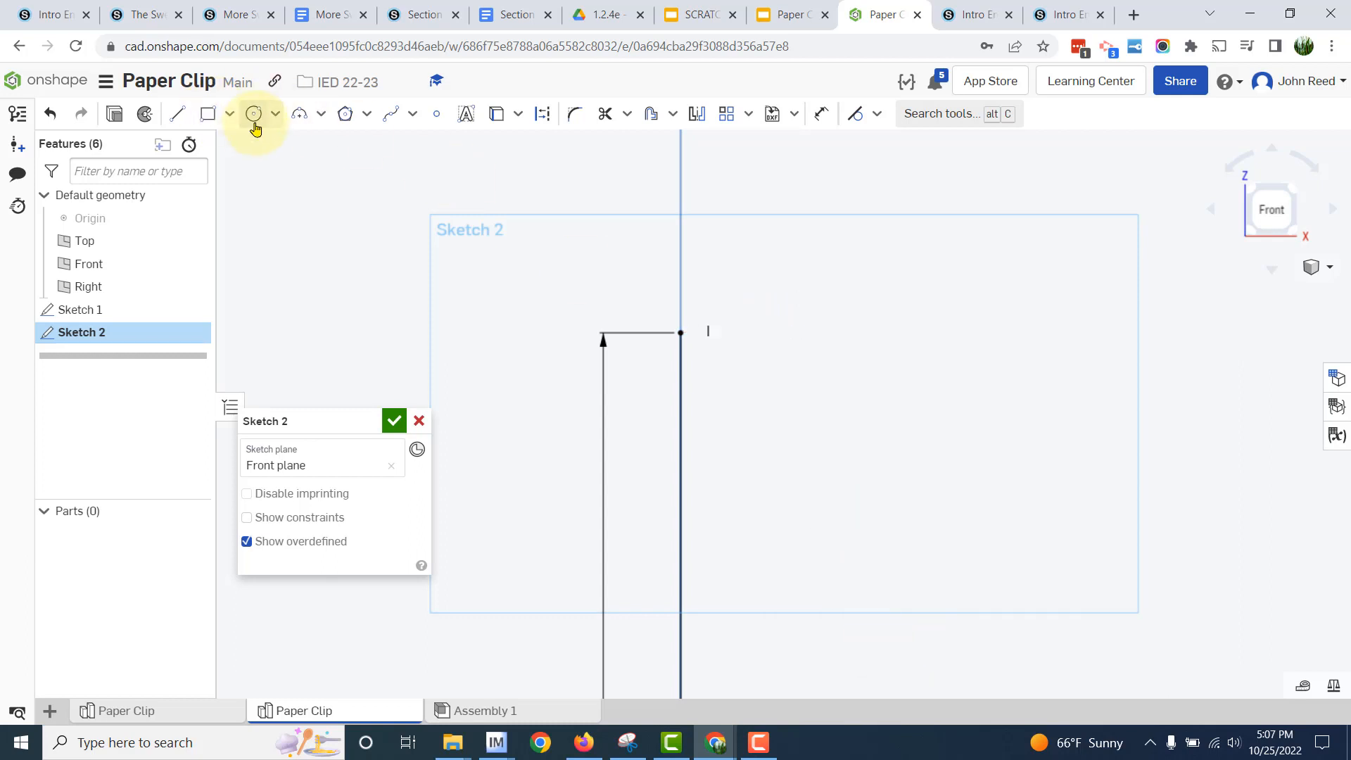
- Redraw a taller three-point arc from the line's upper endpoint to a level point beside it, with radius 0.25 in
click(293, 125)
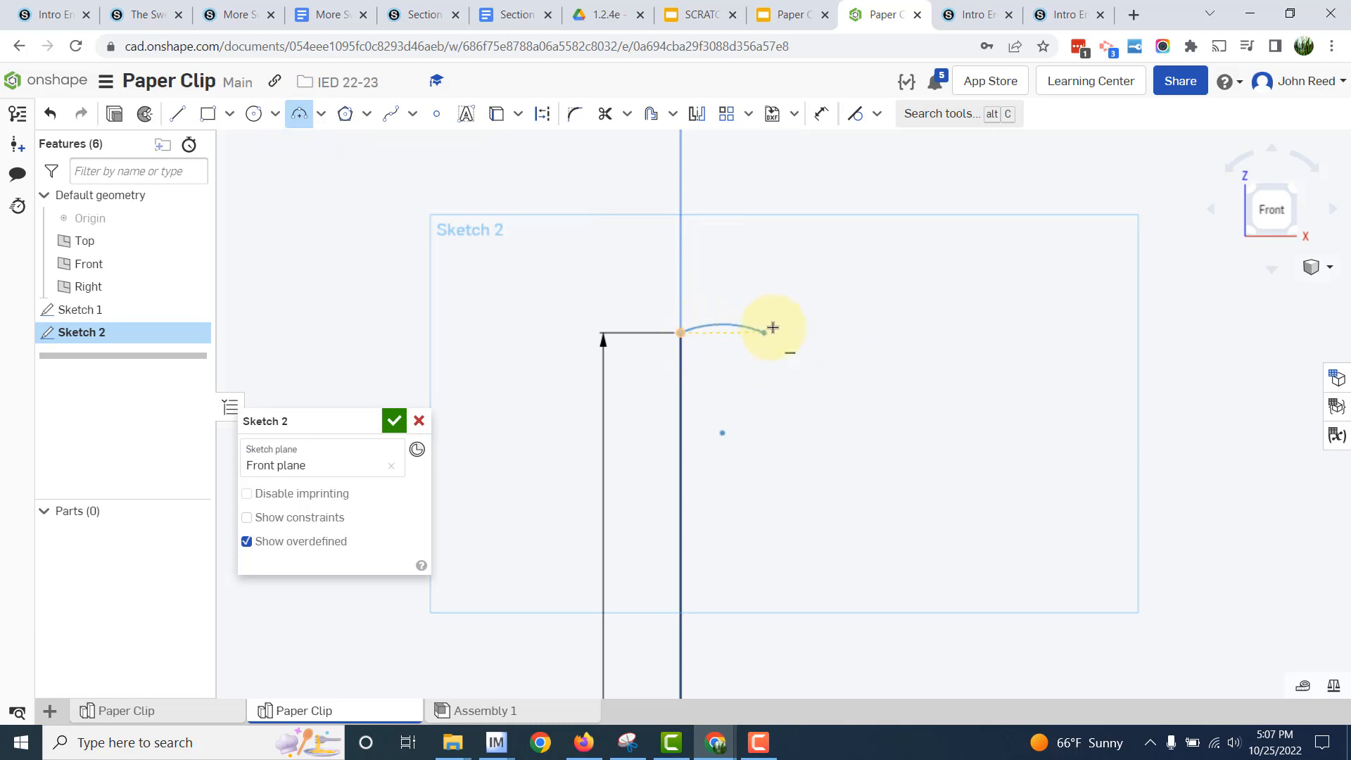
click(797, 332)
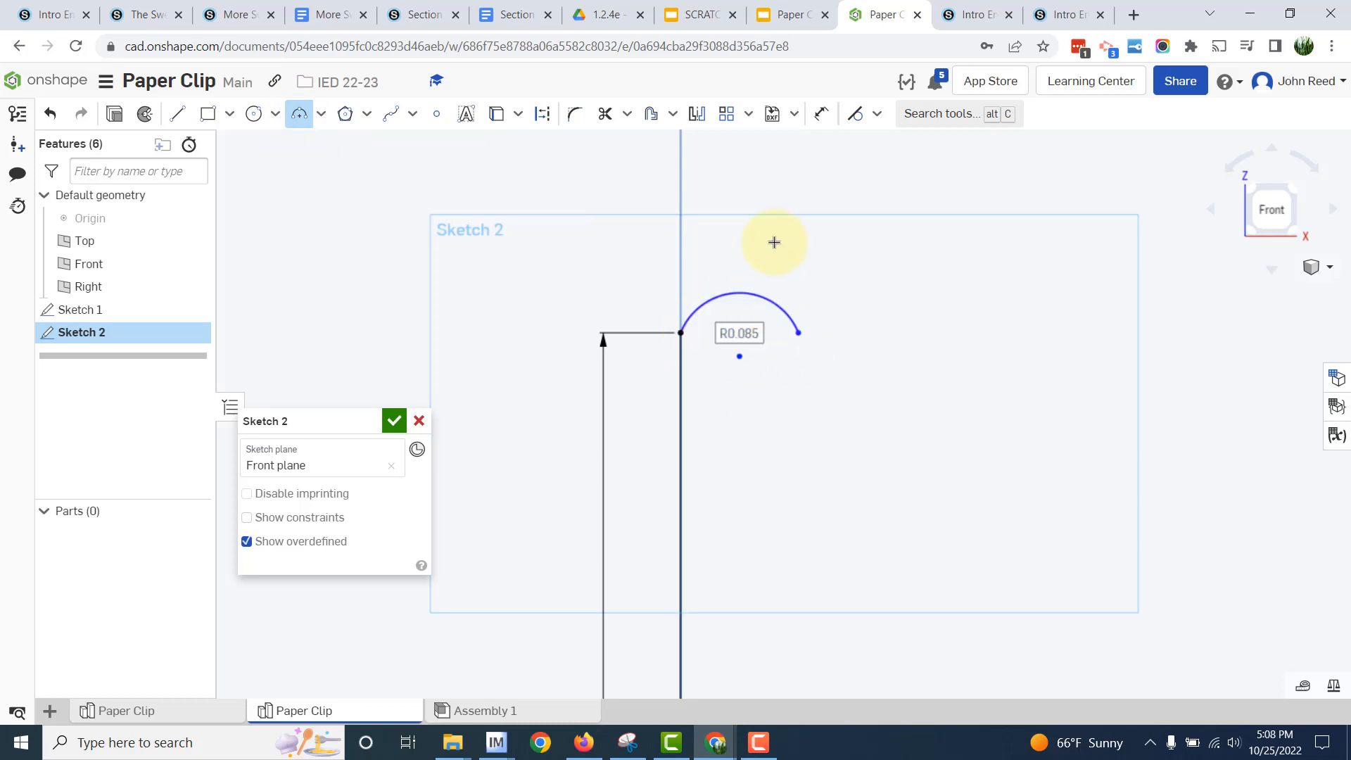
text(0.25)
key(Return)
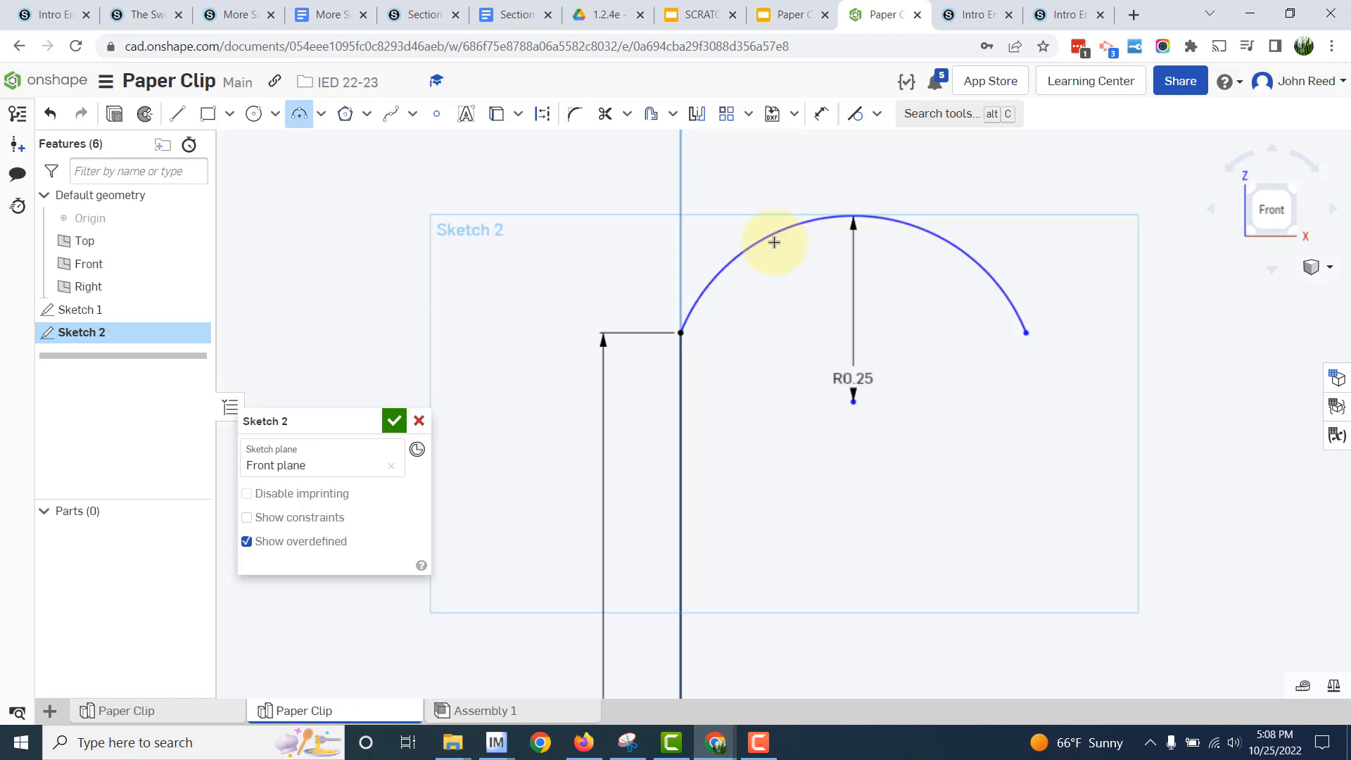
- Apply a tangent constraint between the 0.25 in arc and the 1.3 in vertical line
scroll(1050, 370, down, 3)
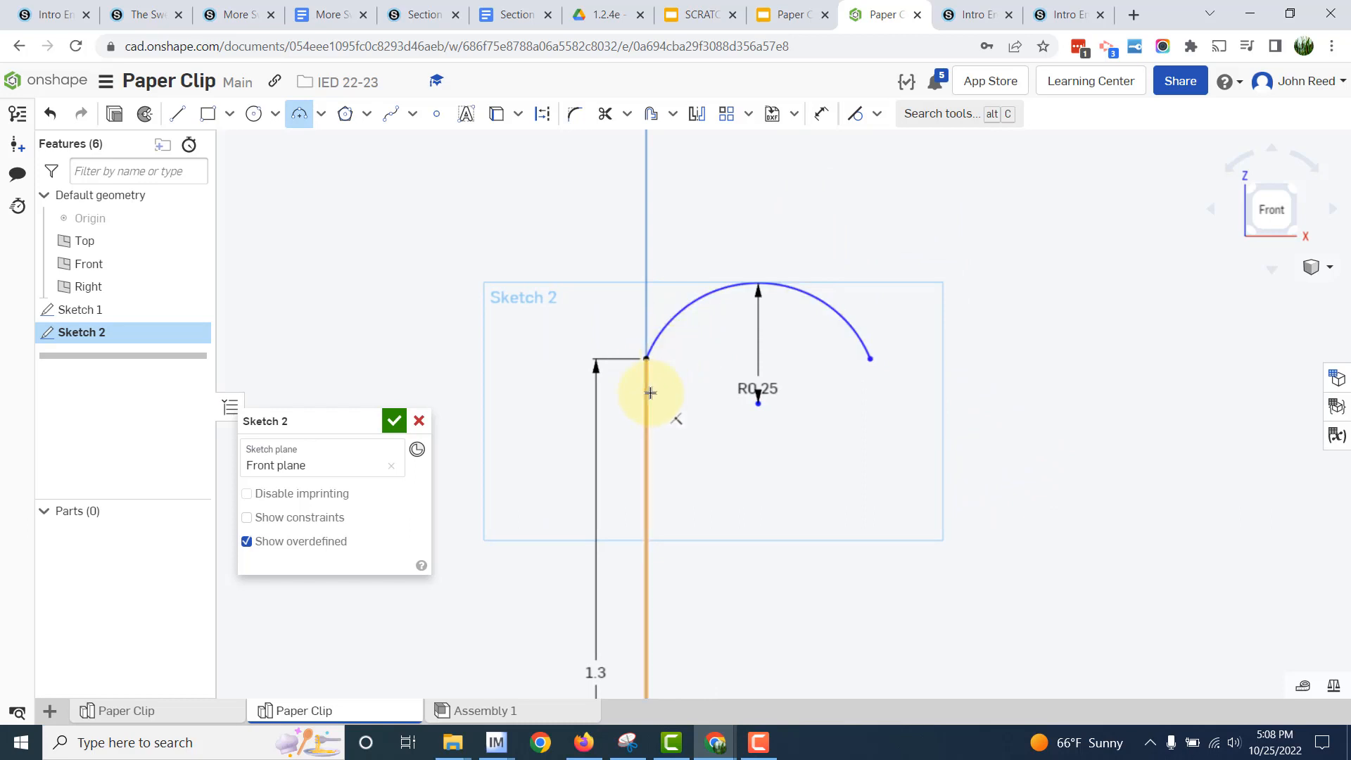
click(878, 114)
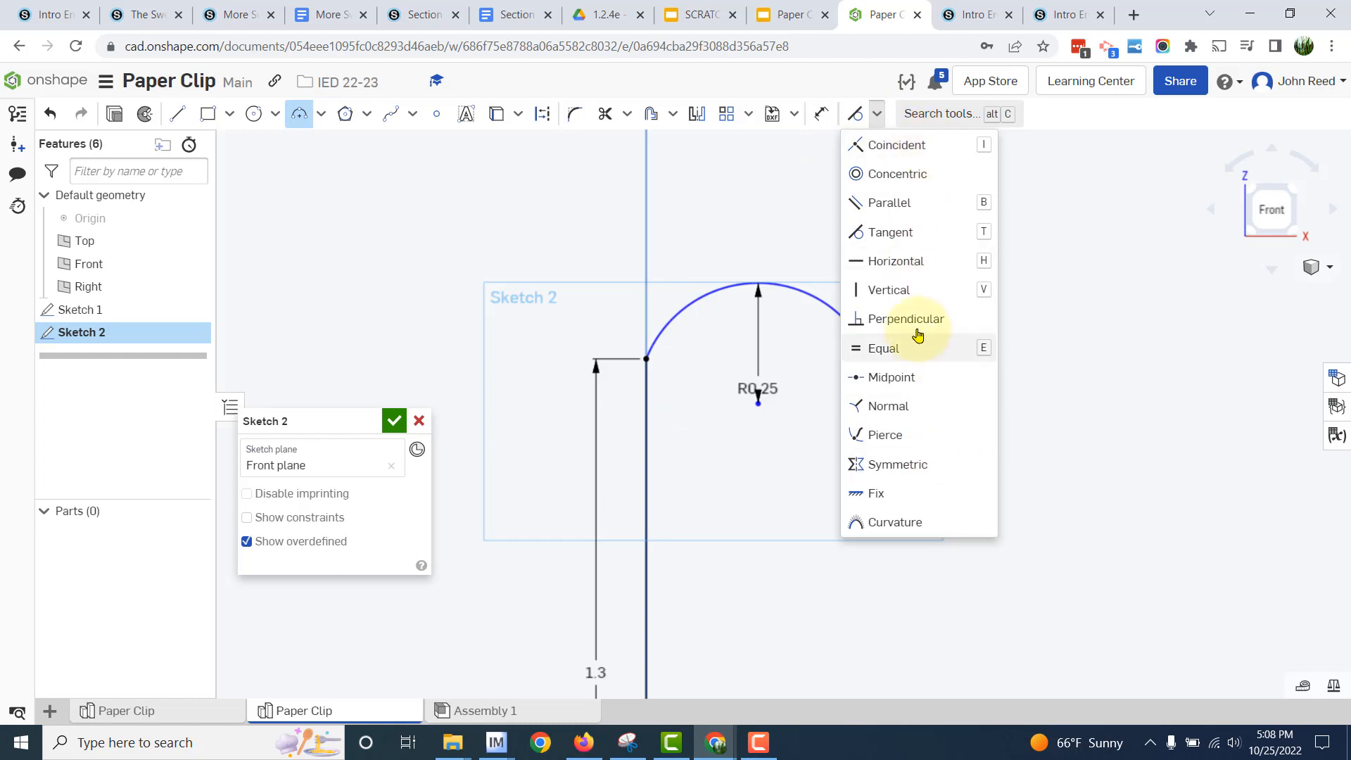
click(895, 236)
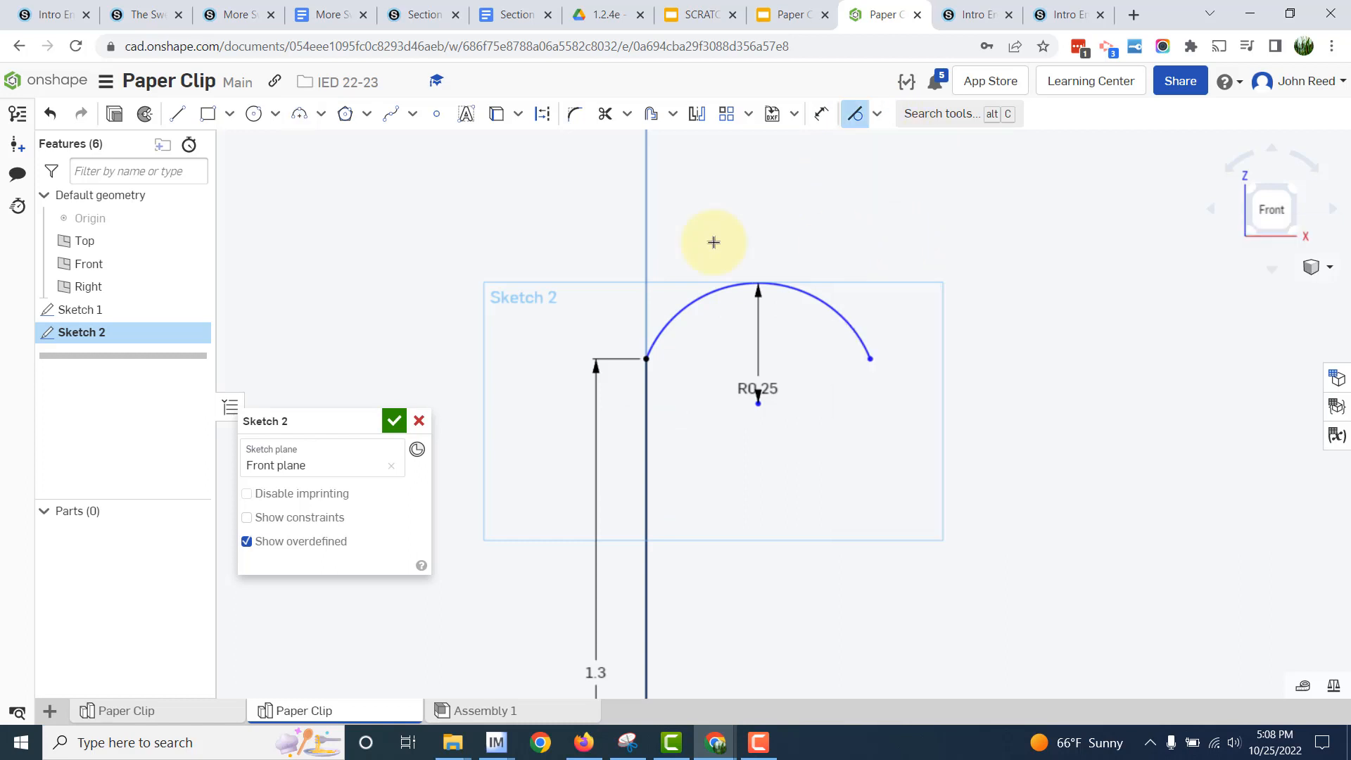
click(669, 314)
click(642, 411)
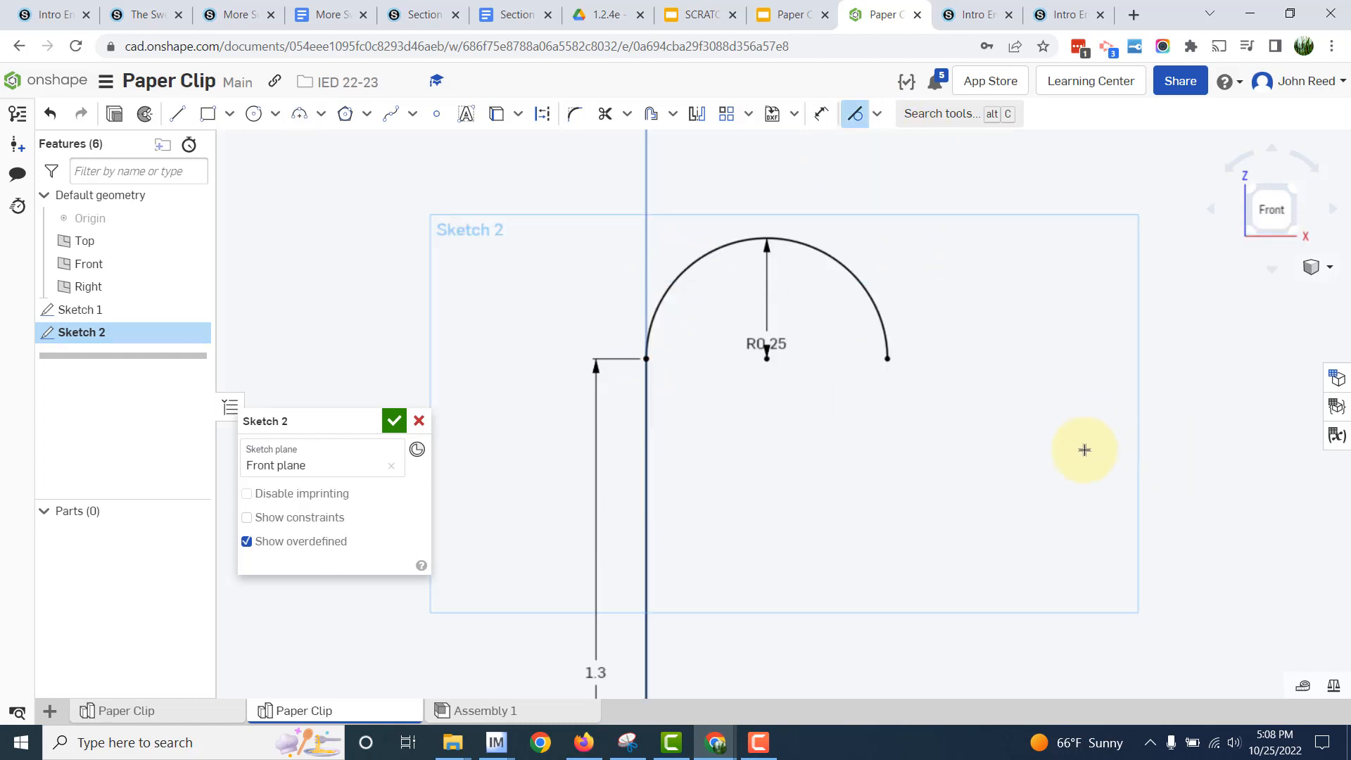
scroll(1057, 432, down, 5)
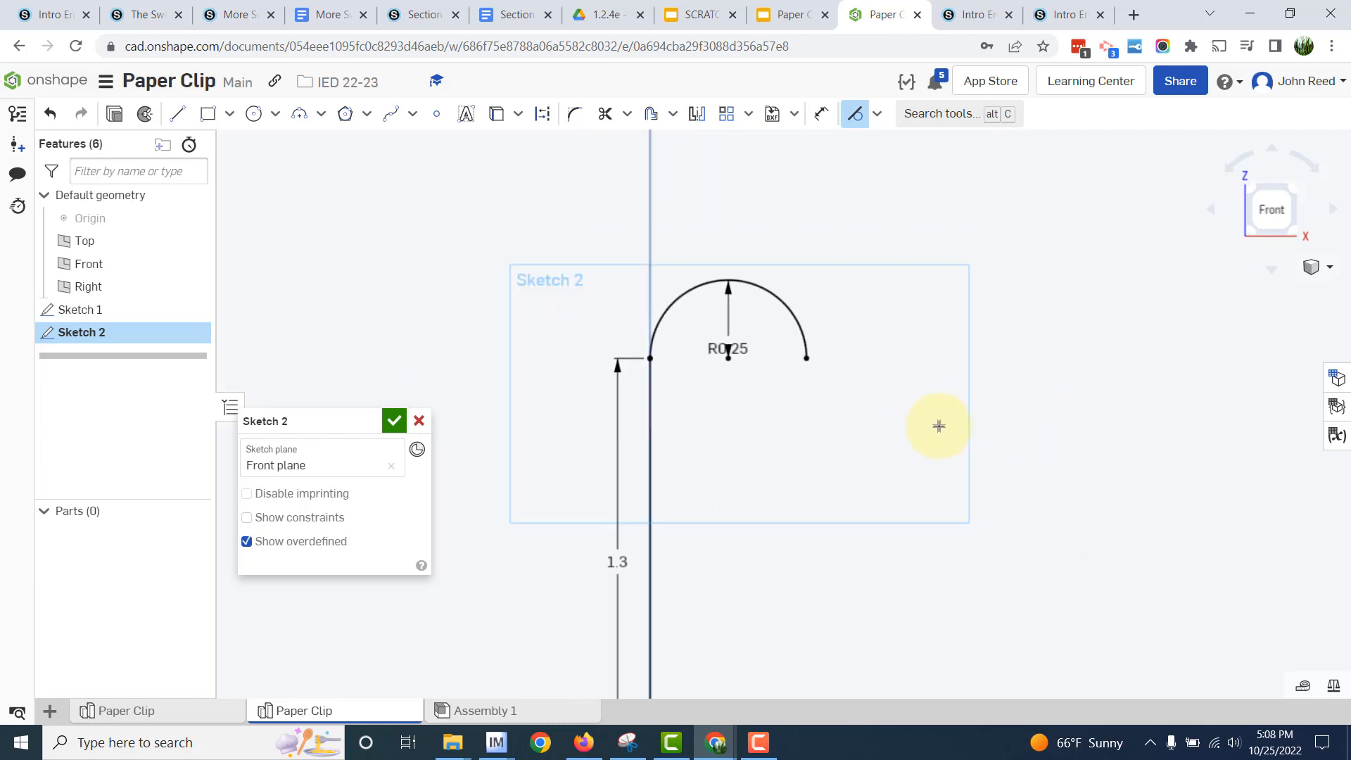
middle_drag(1035, 495, 1016, 411)
key(Escape)
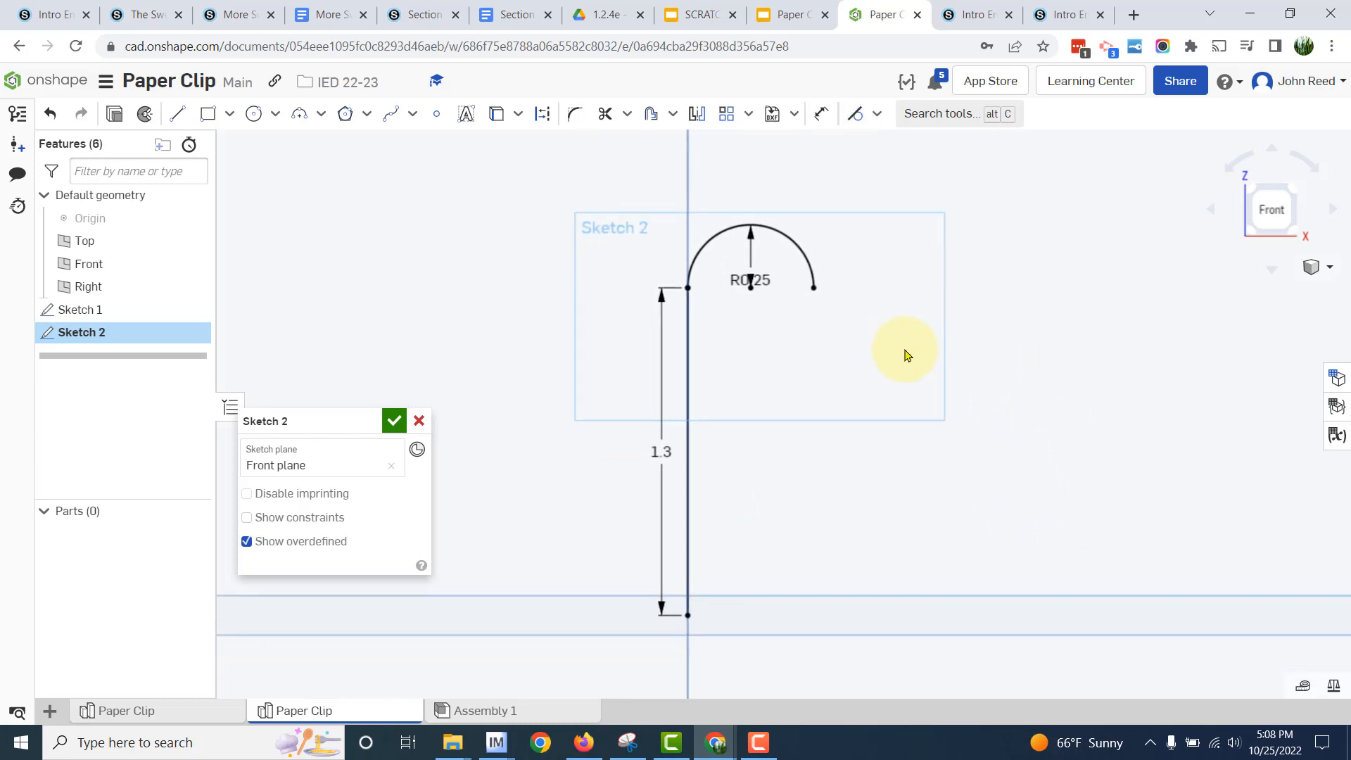
- Move the arc's radius dimension outside the curve and place the 1.3 in dimension farther from its line
drag(750, 280, 820, 188)
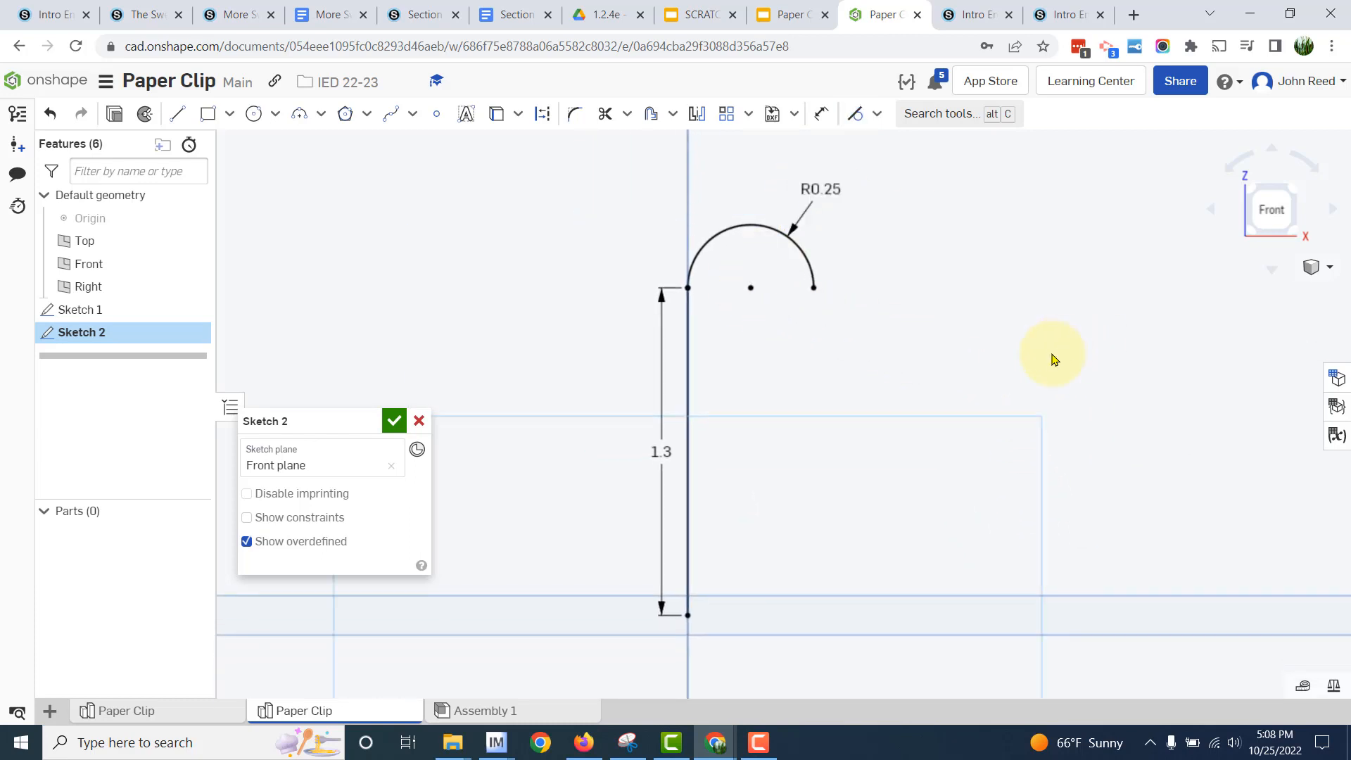
drag(663, 447, 622, 443)
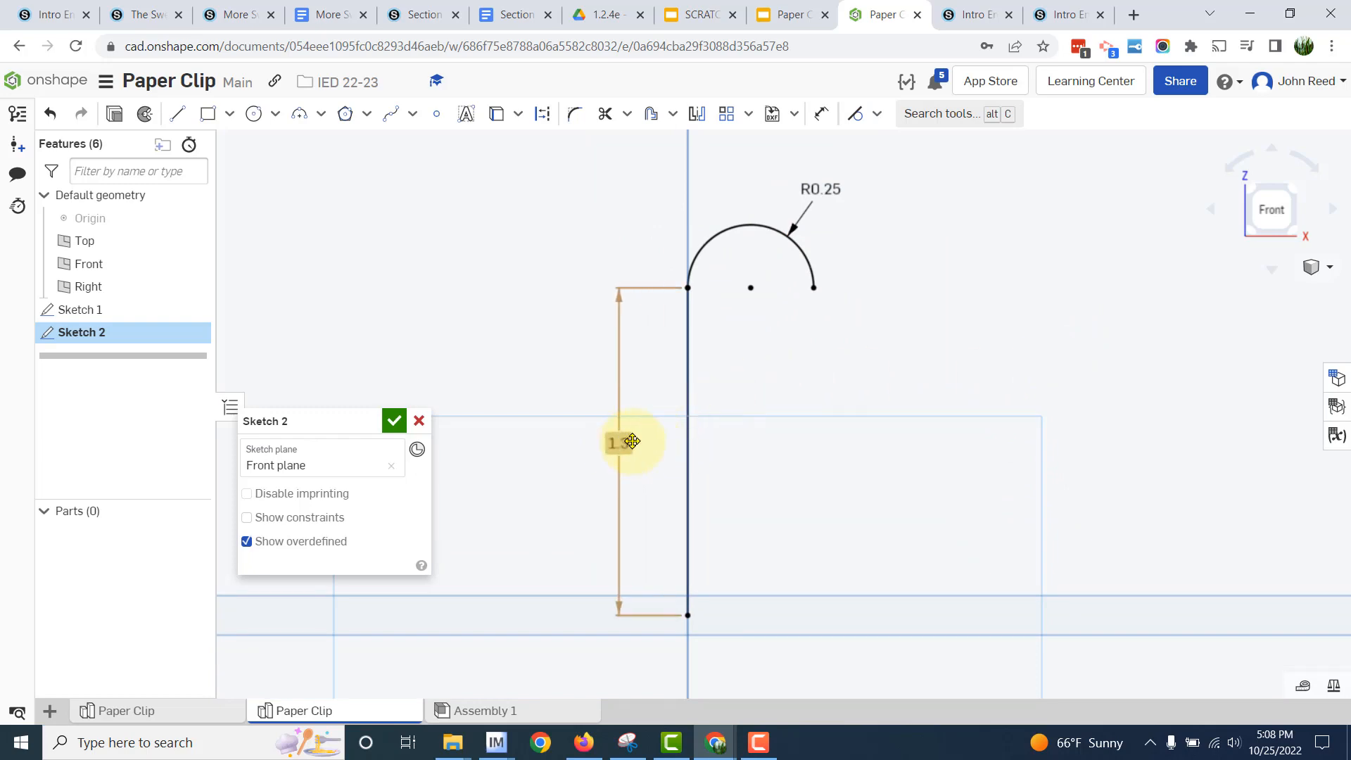
- Check the Google Docs reference drawing, and draw a 2 in vertical line down from the free endpoint of the 0.25 in arc
key(alt+Tab)
scroll(1078, 412, down, 3)
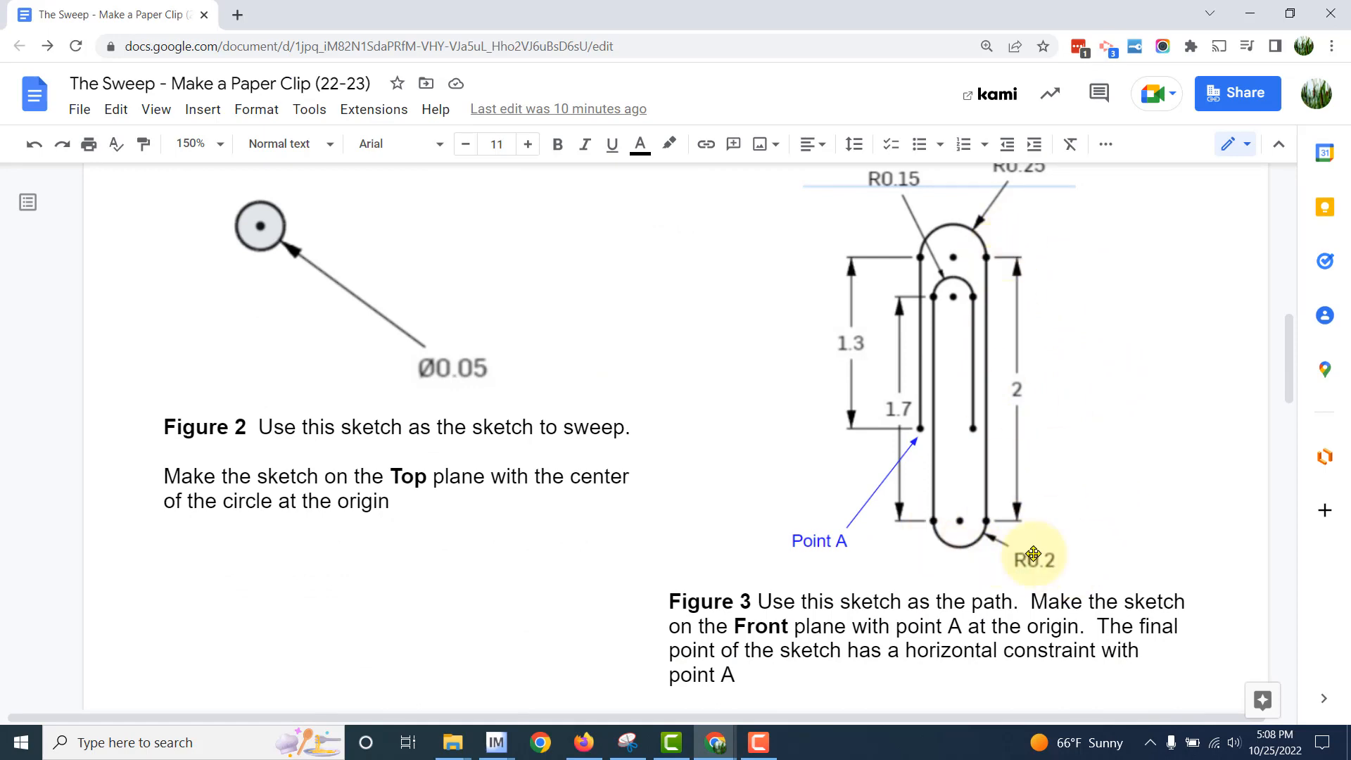
key(alt+Tab)
click(175, 115)
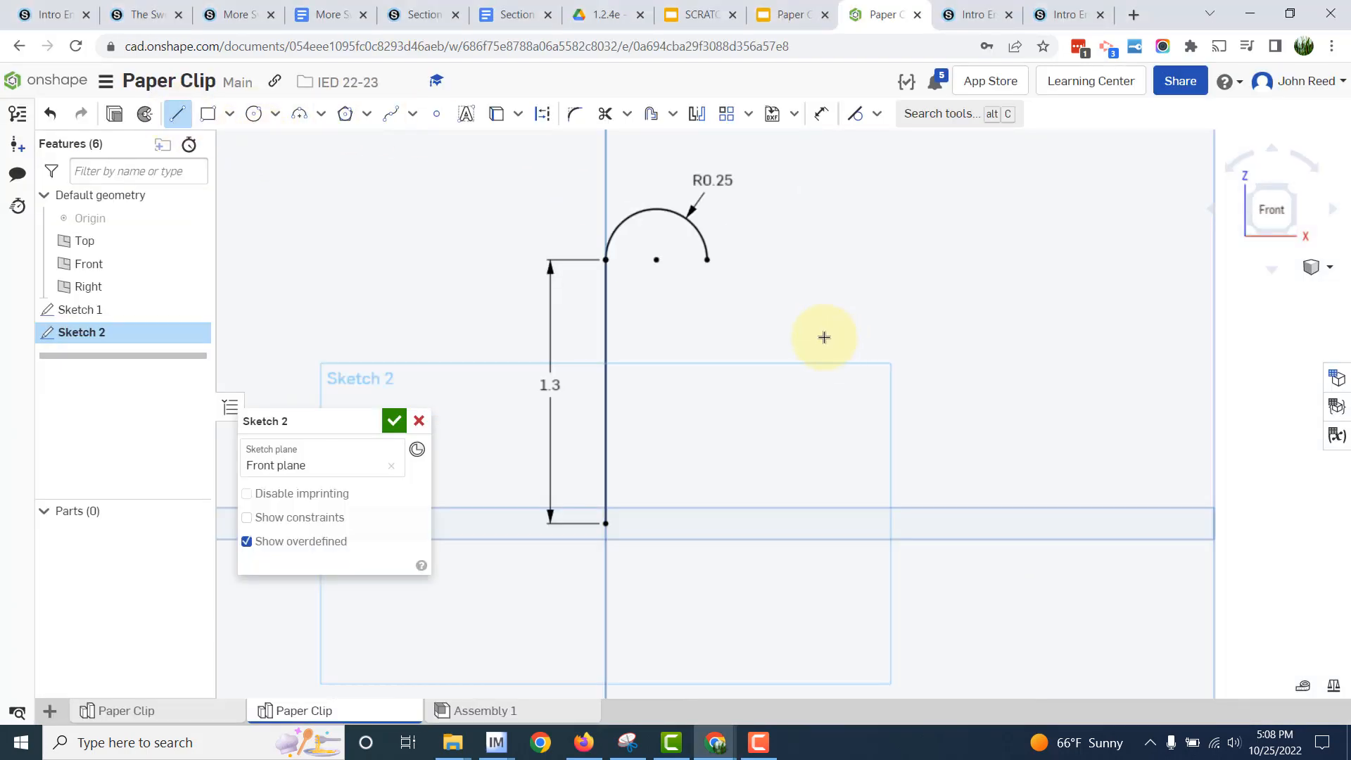
click(708, 261)
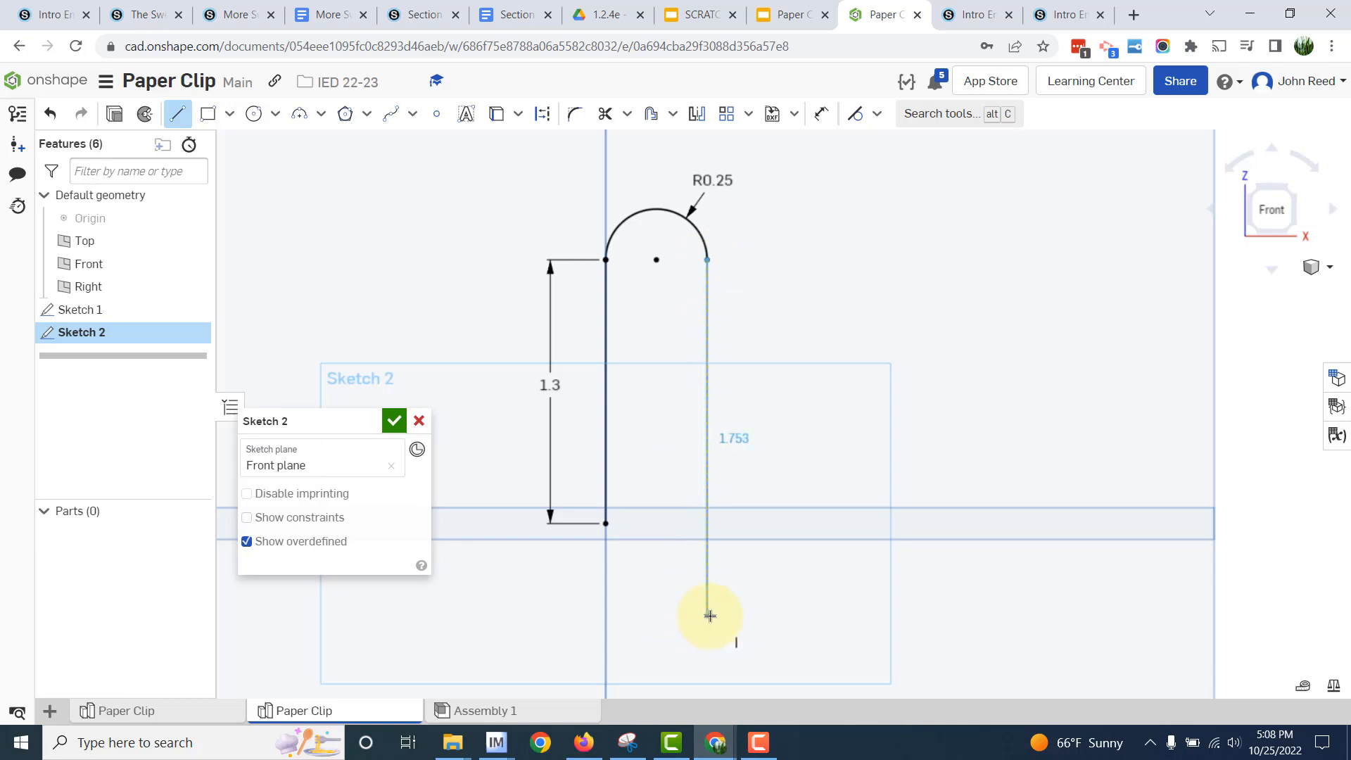
click(709, 616)
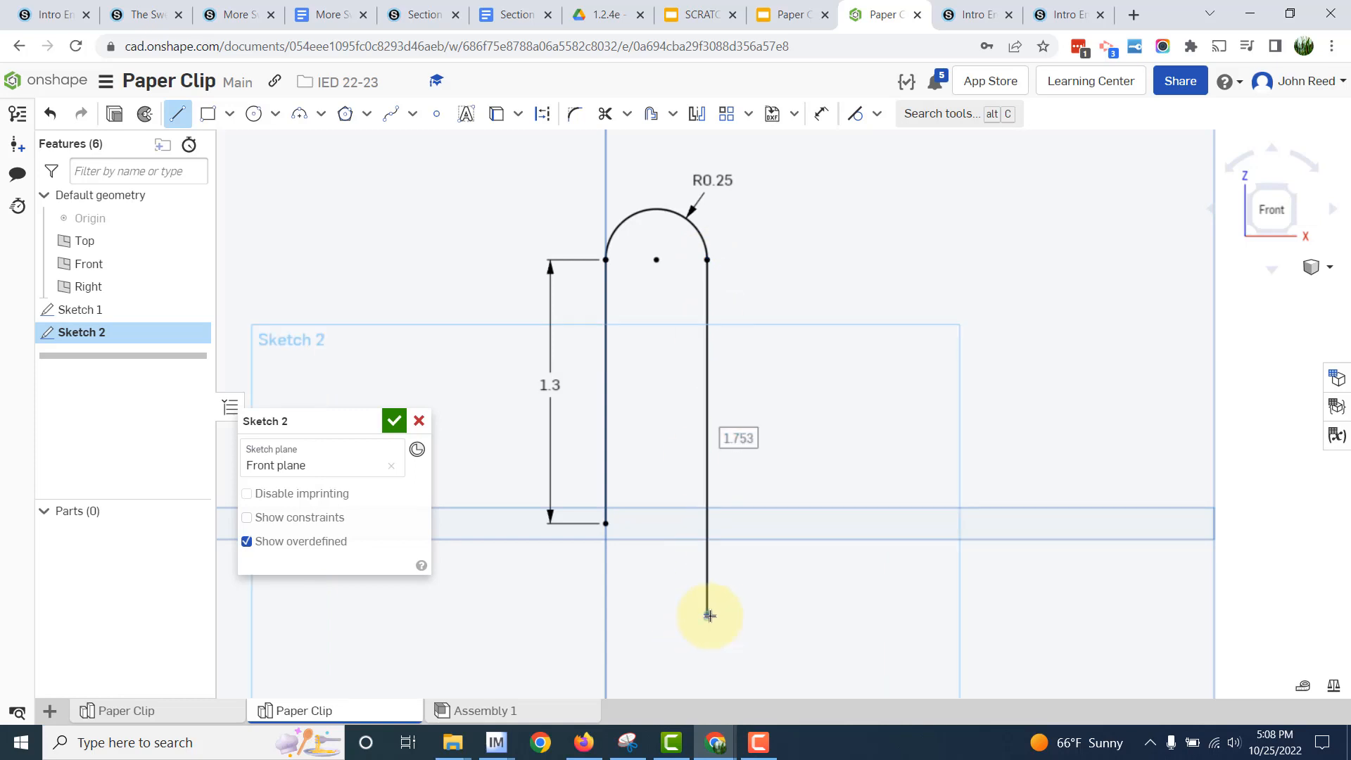
text(2)
key(Return)
scroll(765, 430, down, 5)
key(grave)
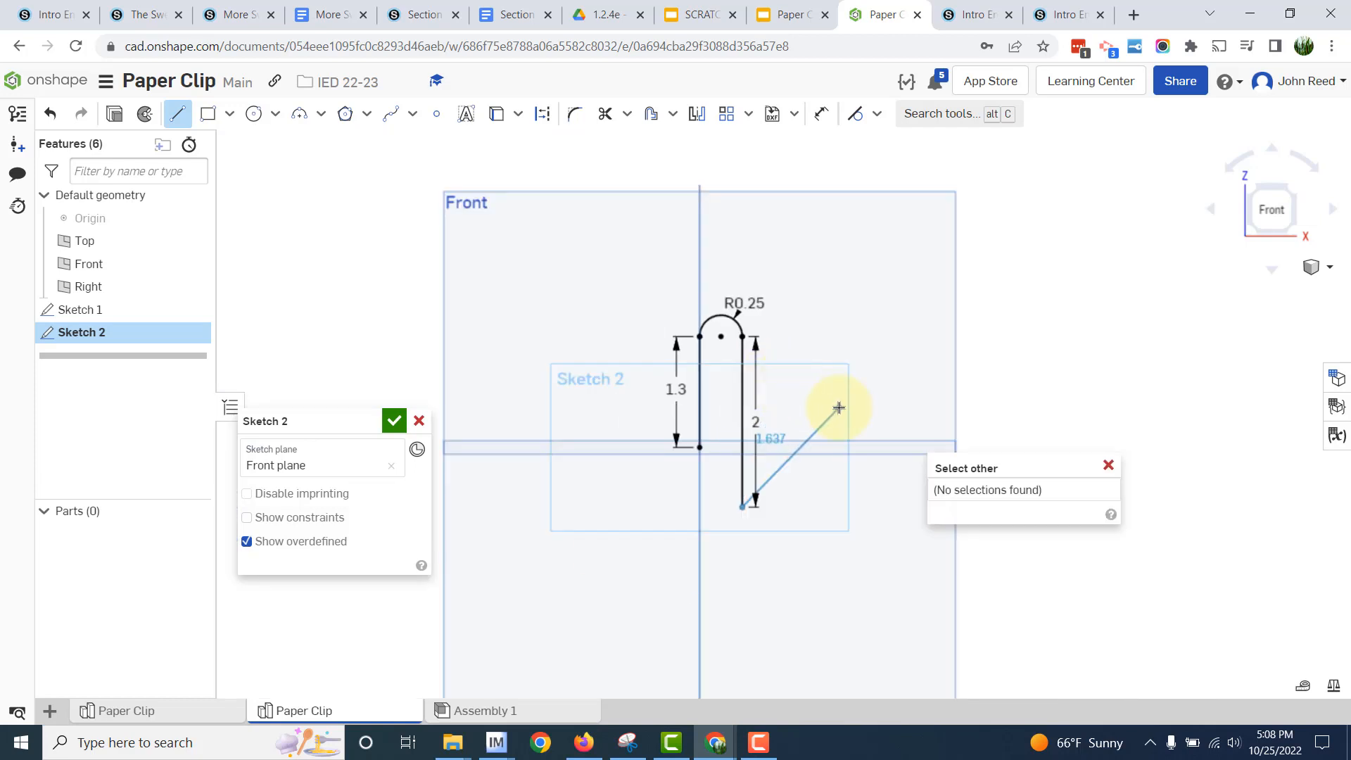
key(Escape)
key(Escape)
- Draw a downward-bulging three-point arc from the 2 in line's lower endpoint to a level point inside the clip, with radius 0.2 in
click(299, 113)
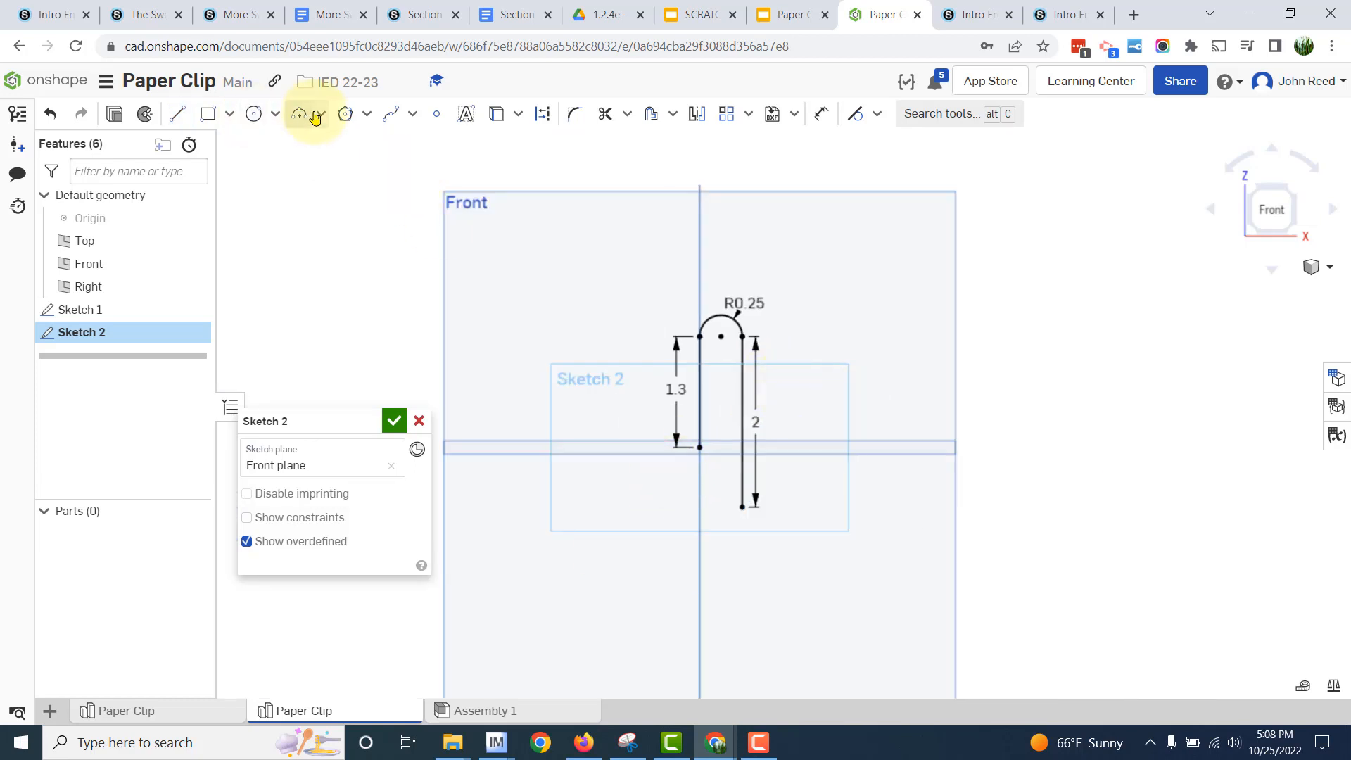
scroll(738, 544, up, 5)
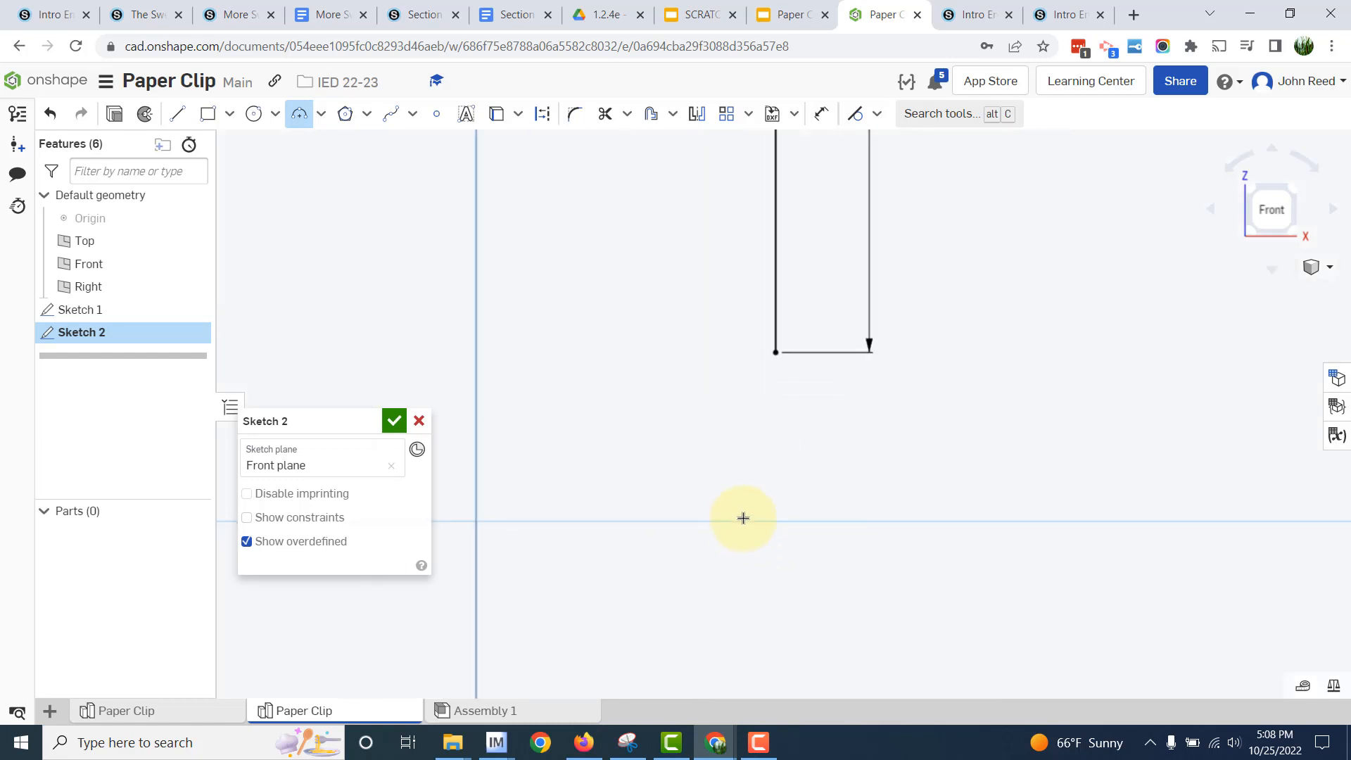
click(775, 354)
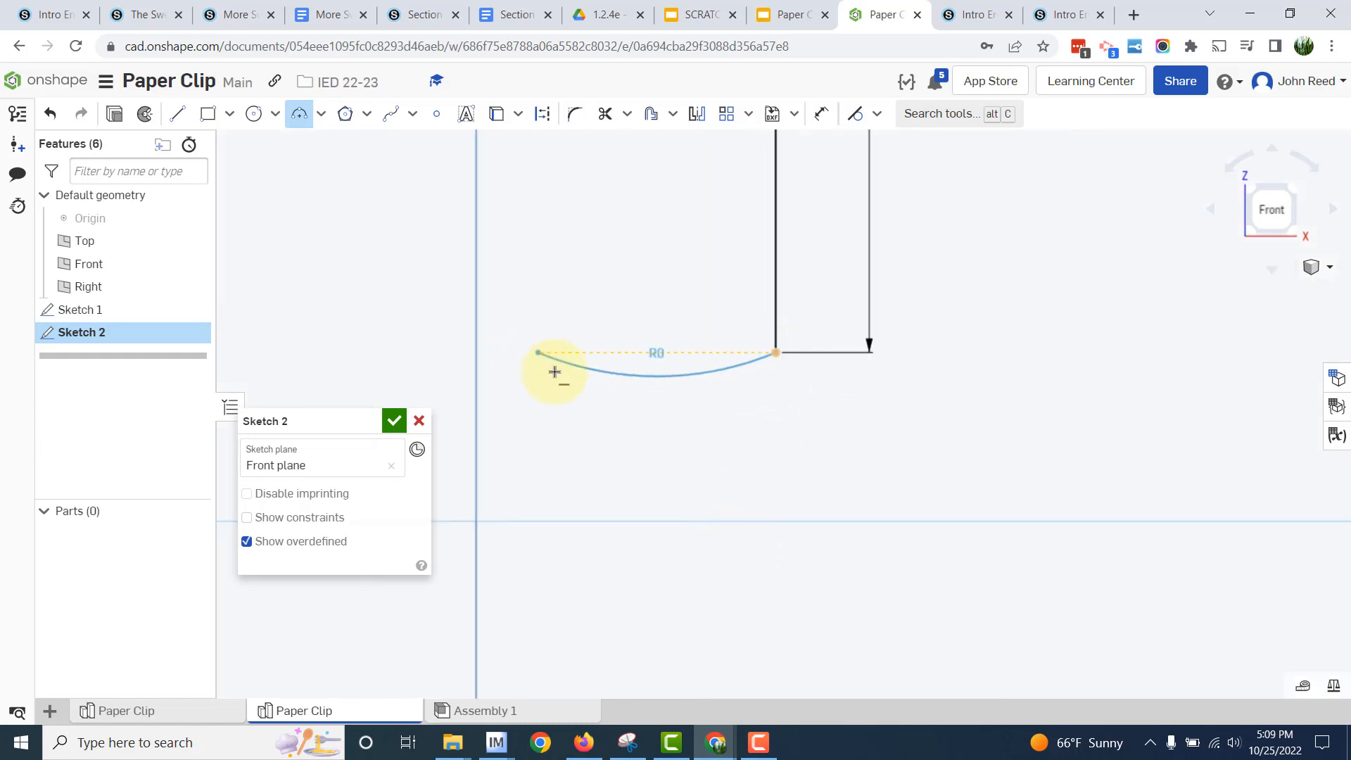
click(602, 400)
key(BackSpace)
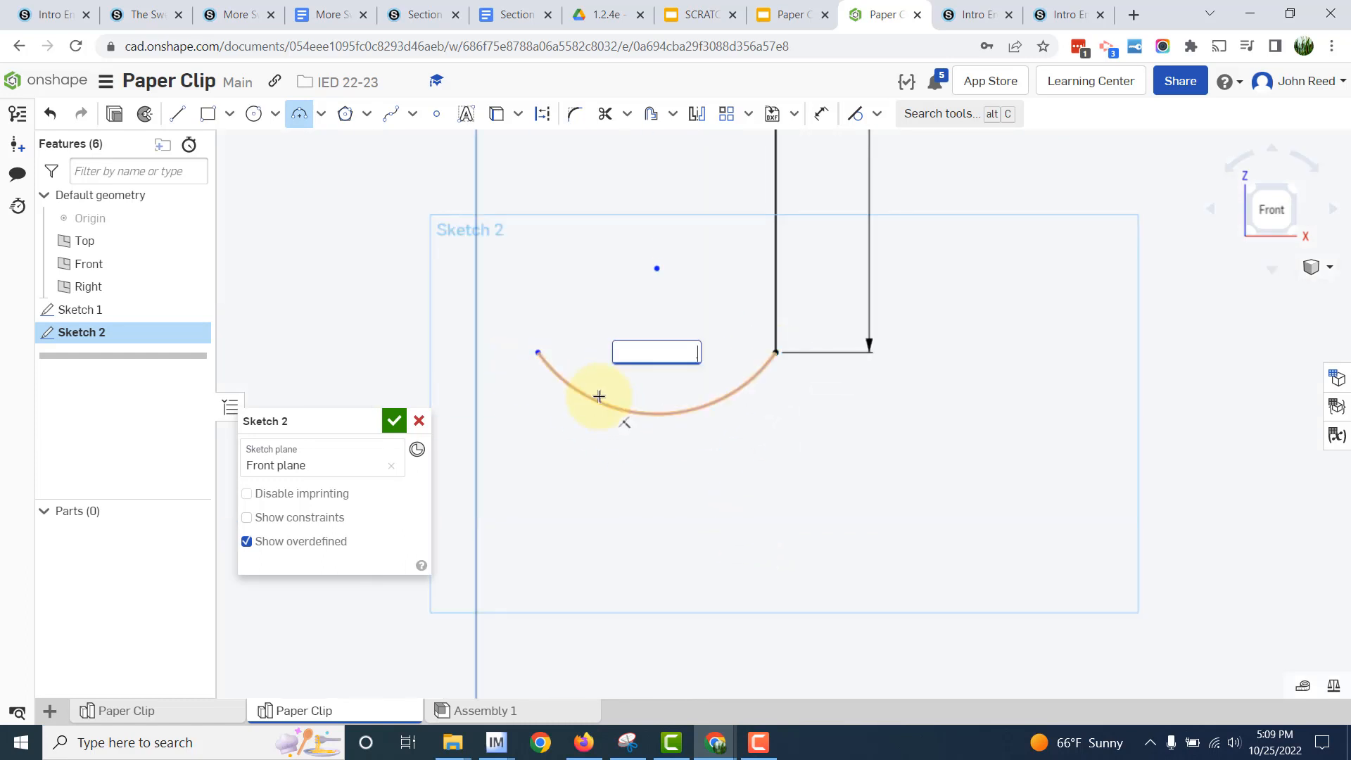
text(.2)
key(Return)
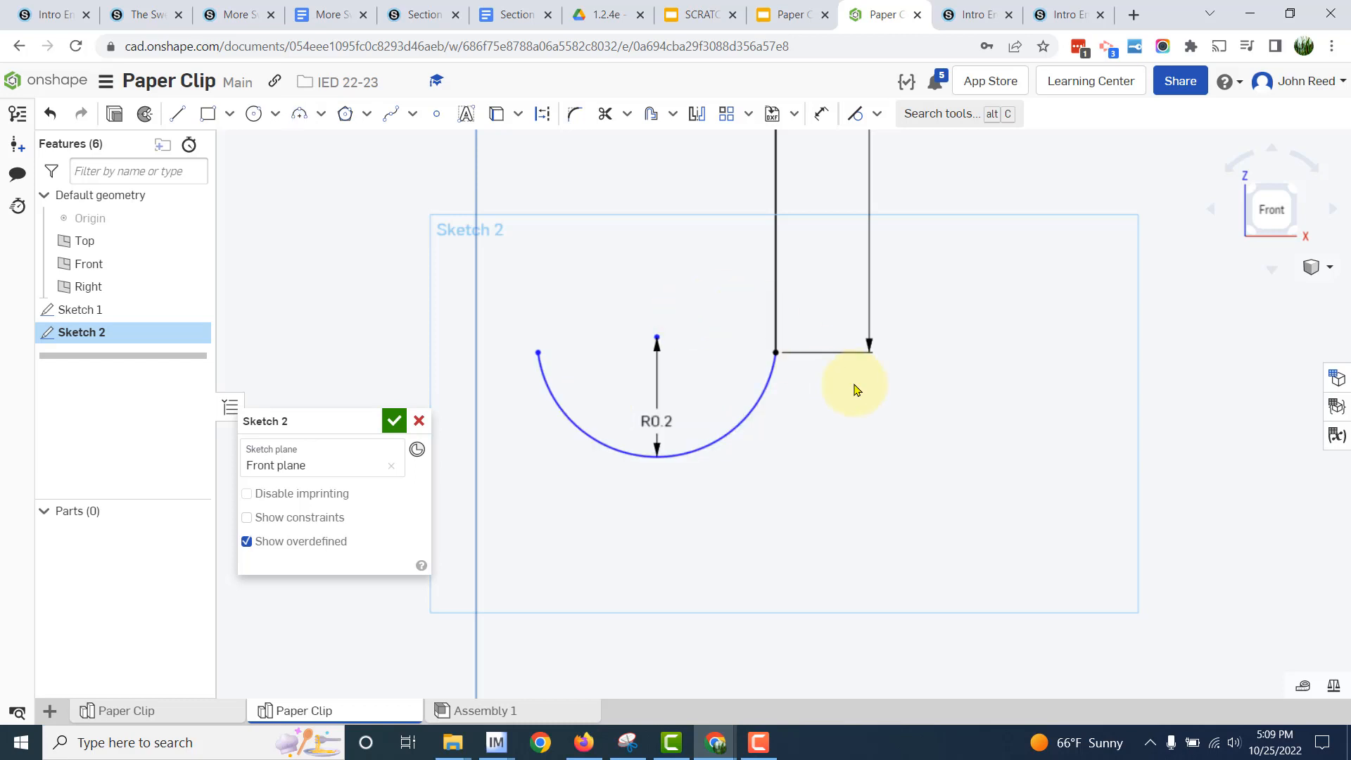
- Apply a tangent constraint between the 2 in vertical line and the 0.2 in arc
click(853, 131)
click(783, 306)
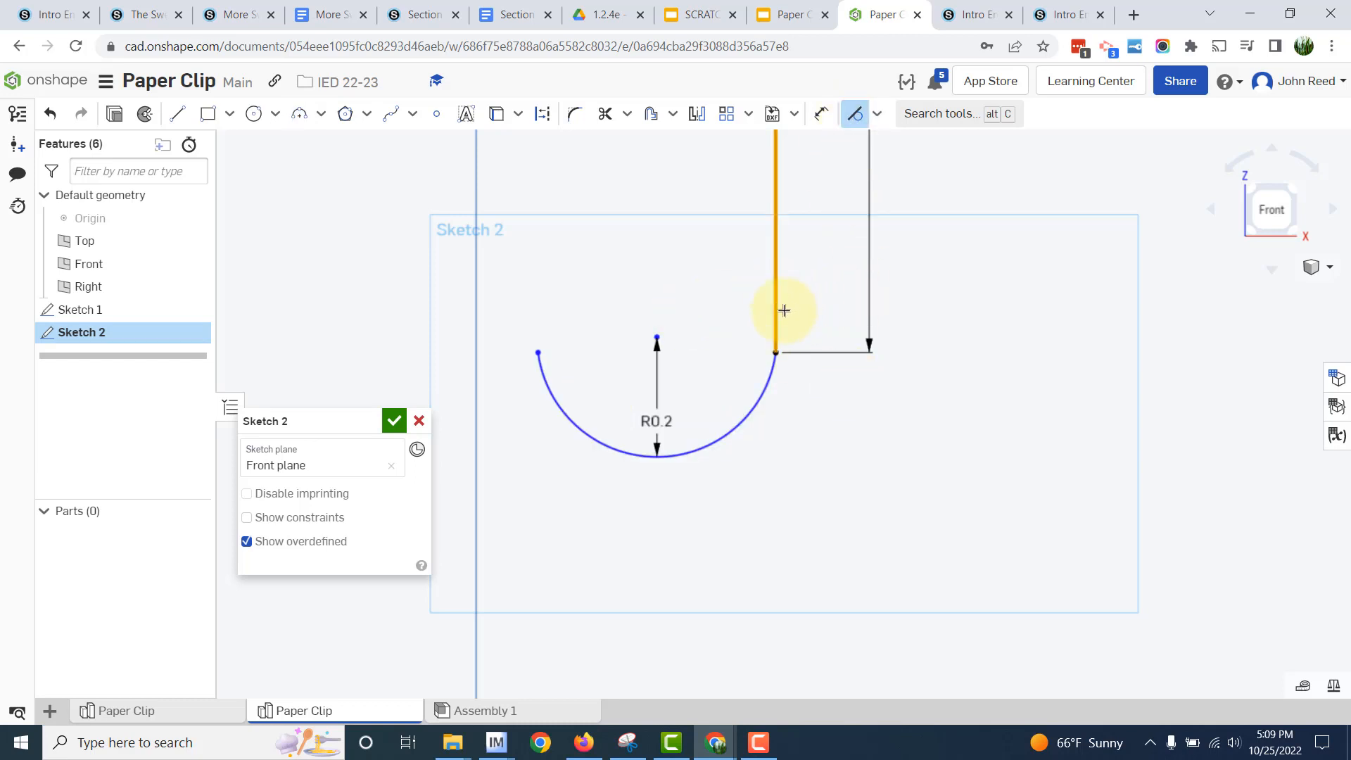
click(756, 401)
scroll(913, 416, down, 2)
scroll(913, 416, down, 3)
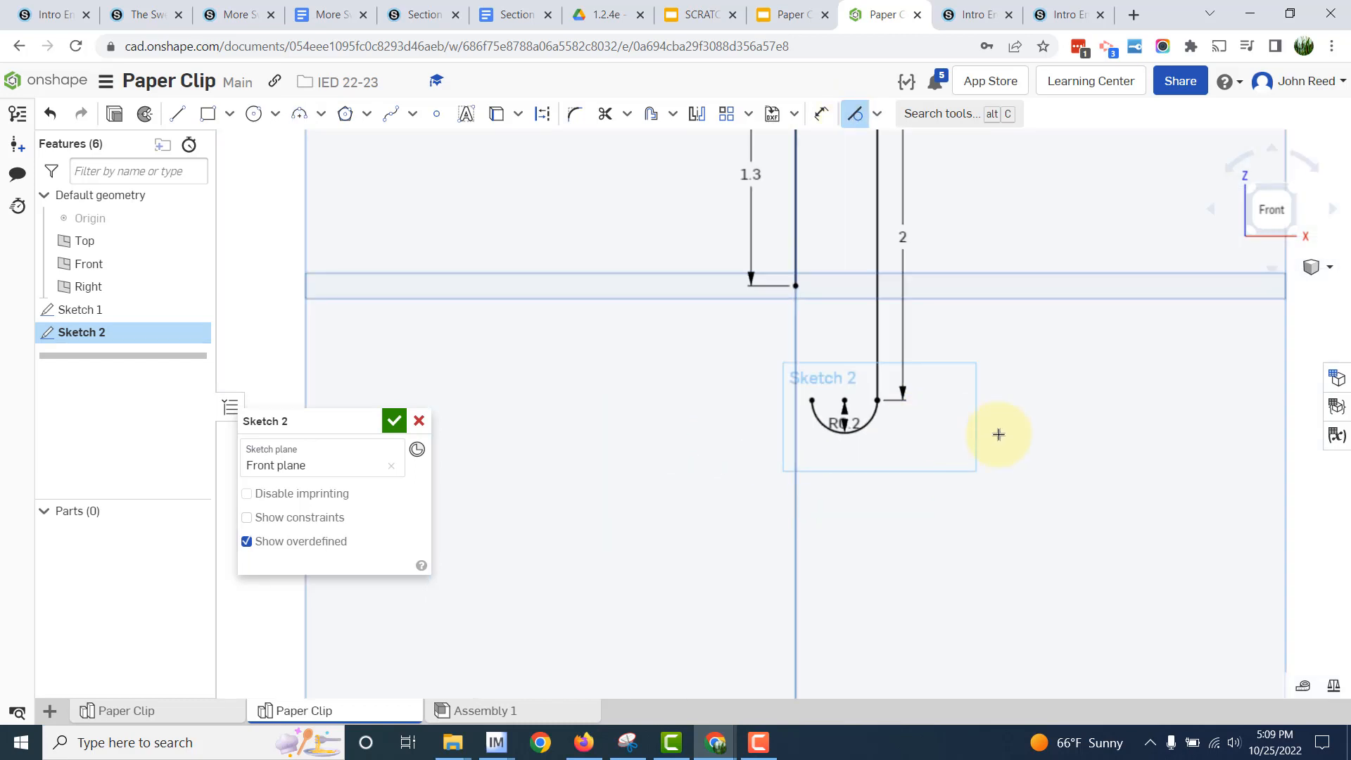
scroll(1079, 425, up, 3)
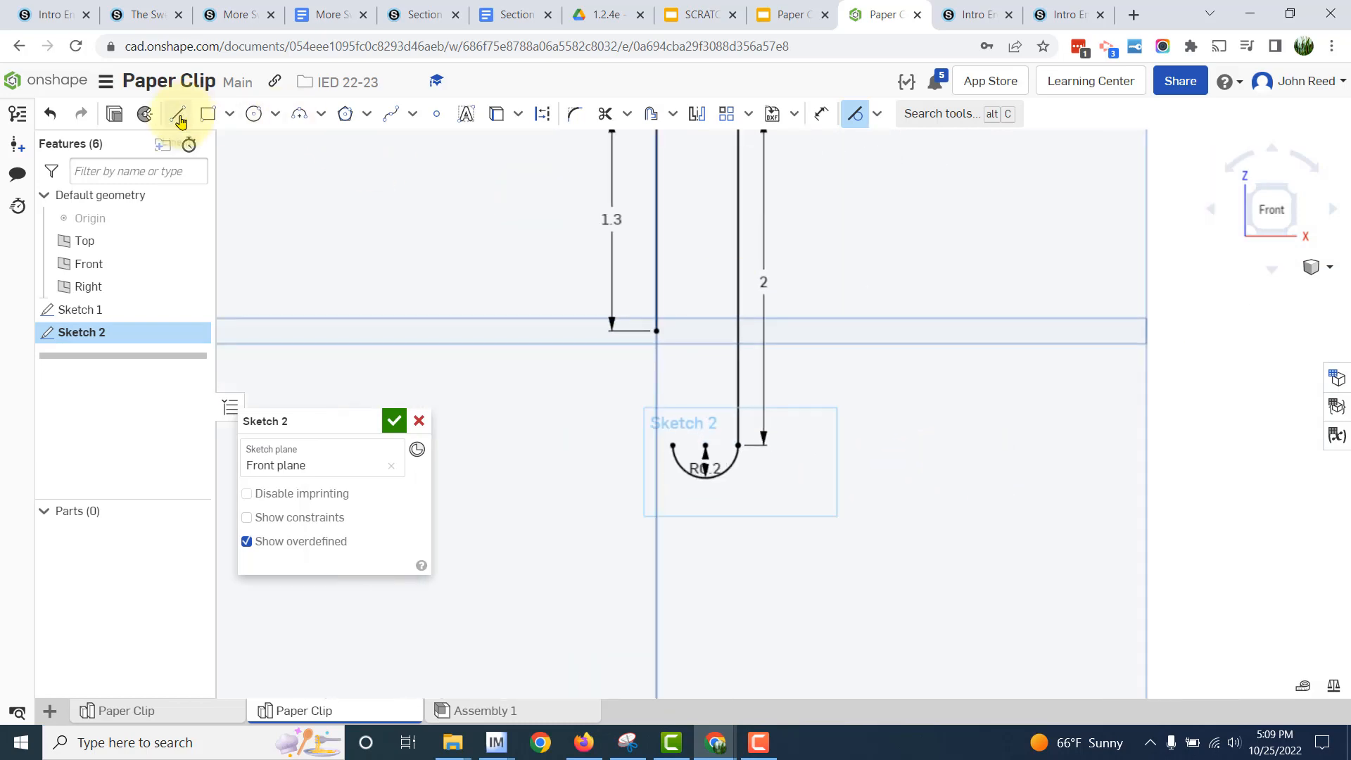
- Consult the reference drawing and draw a 1.7 in vertical line up from the free endpoint of the 0.2 in arc
click(1250, 13)
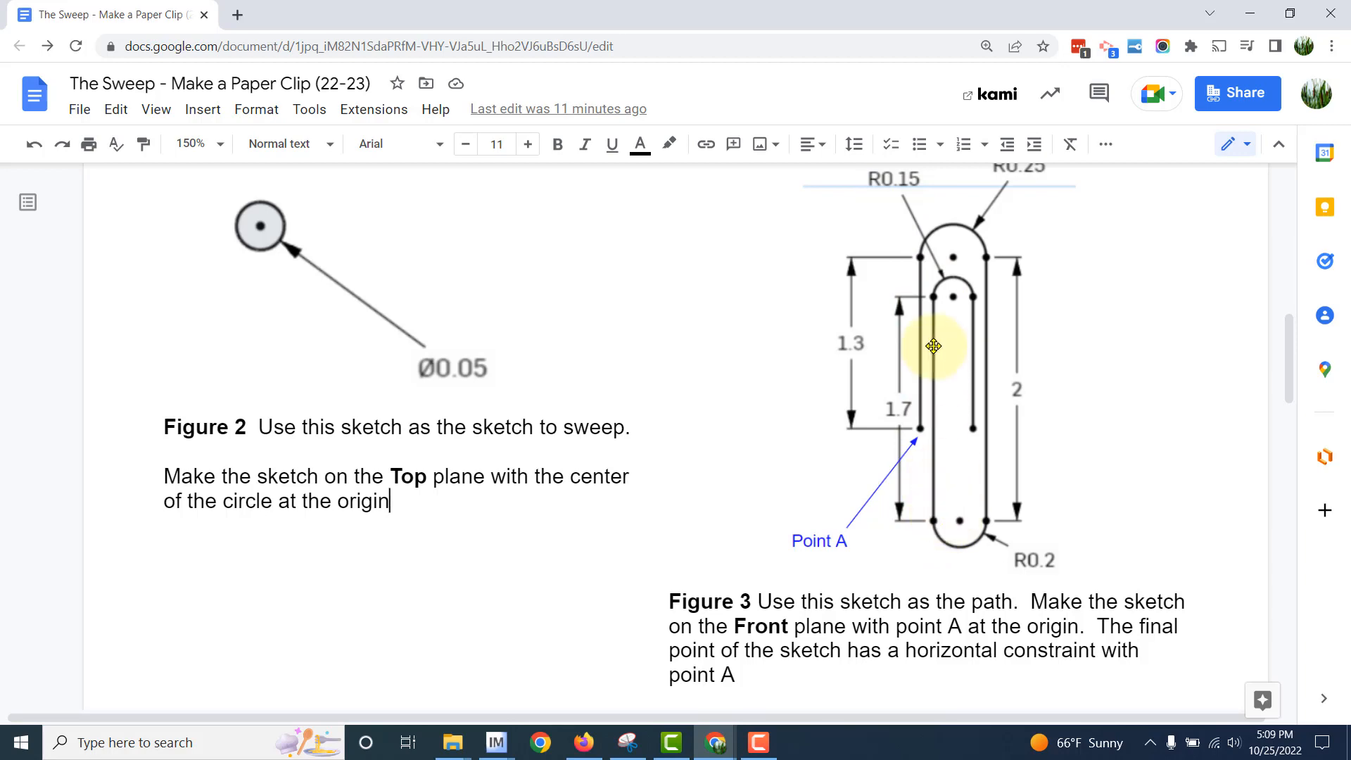
key(alt+Tab)
key(alt+Tab)
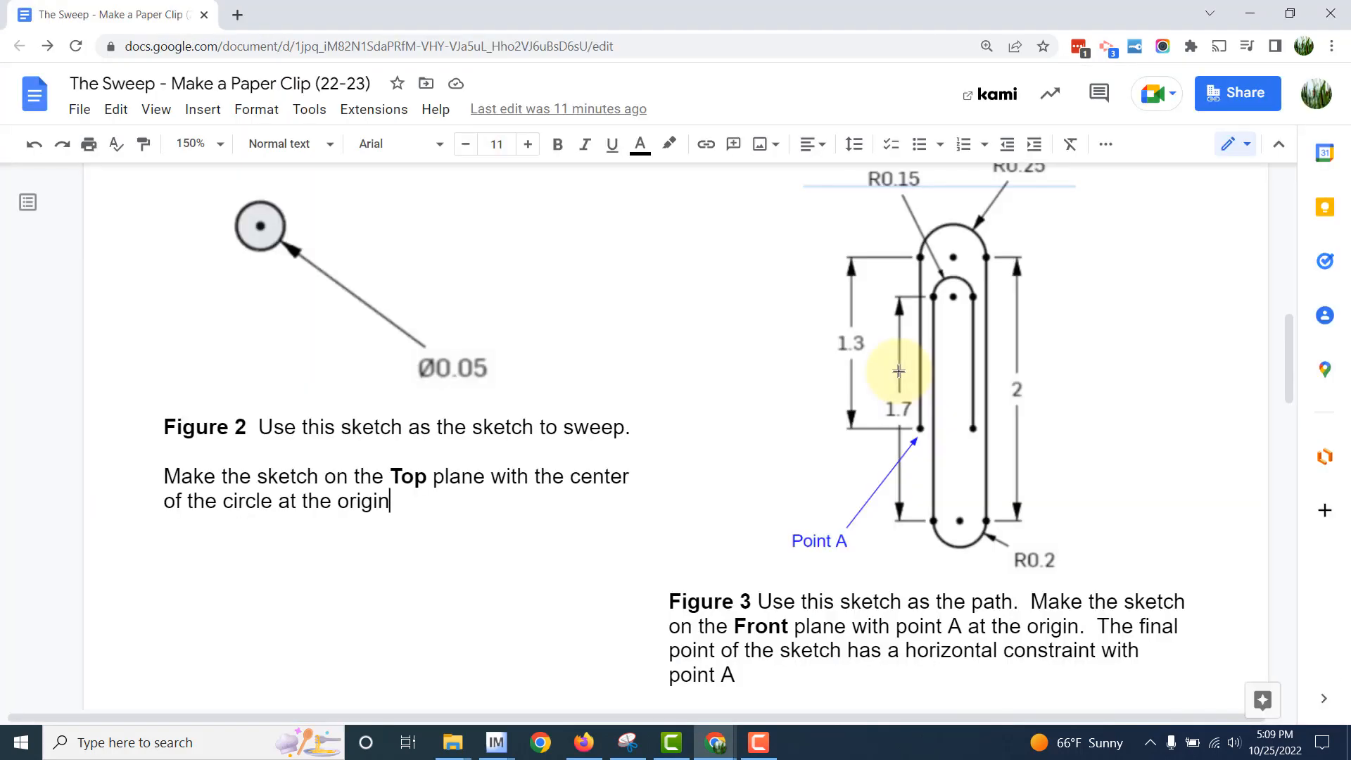
key(alt+Tab)
middle_drag(333, 244, 339, 342)
click(177, 114)
click(681, 534)
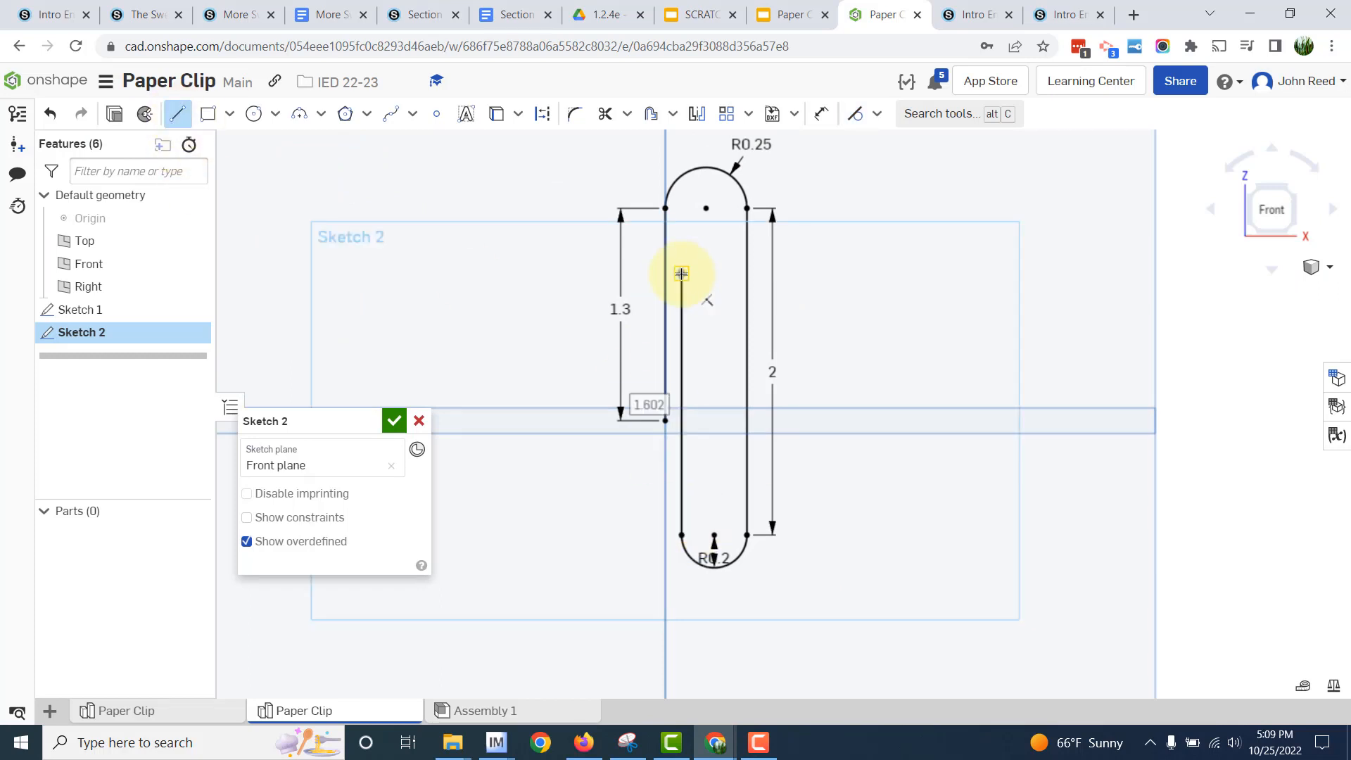
text(1.7)
key(Return)
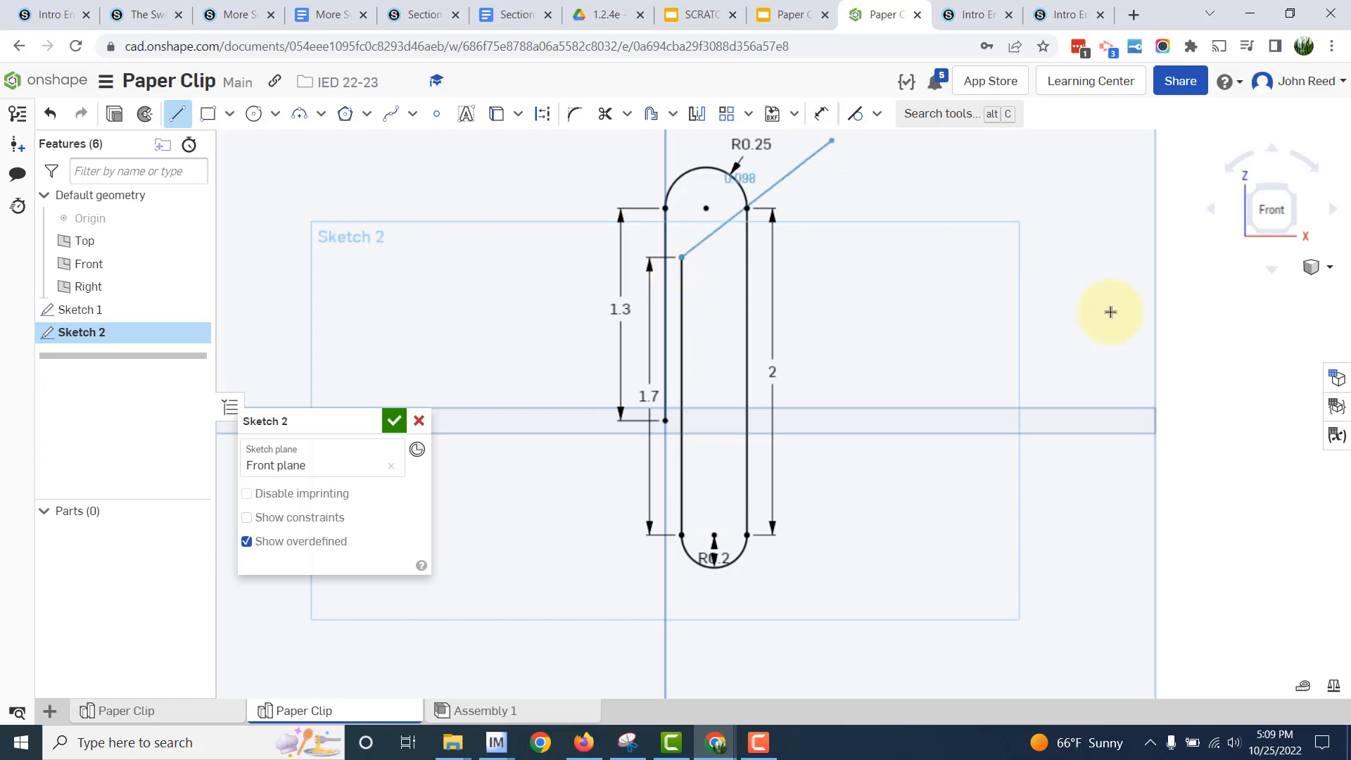
key(Escape)
- Recheck the reference drawing and draw a three-point arc from the 1.7 in line's upper endpoint to a level point, with radius 0.15 in
key(alt+Tab)
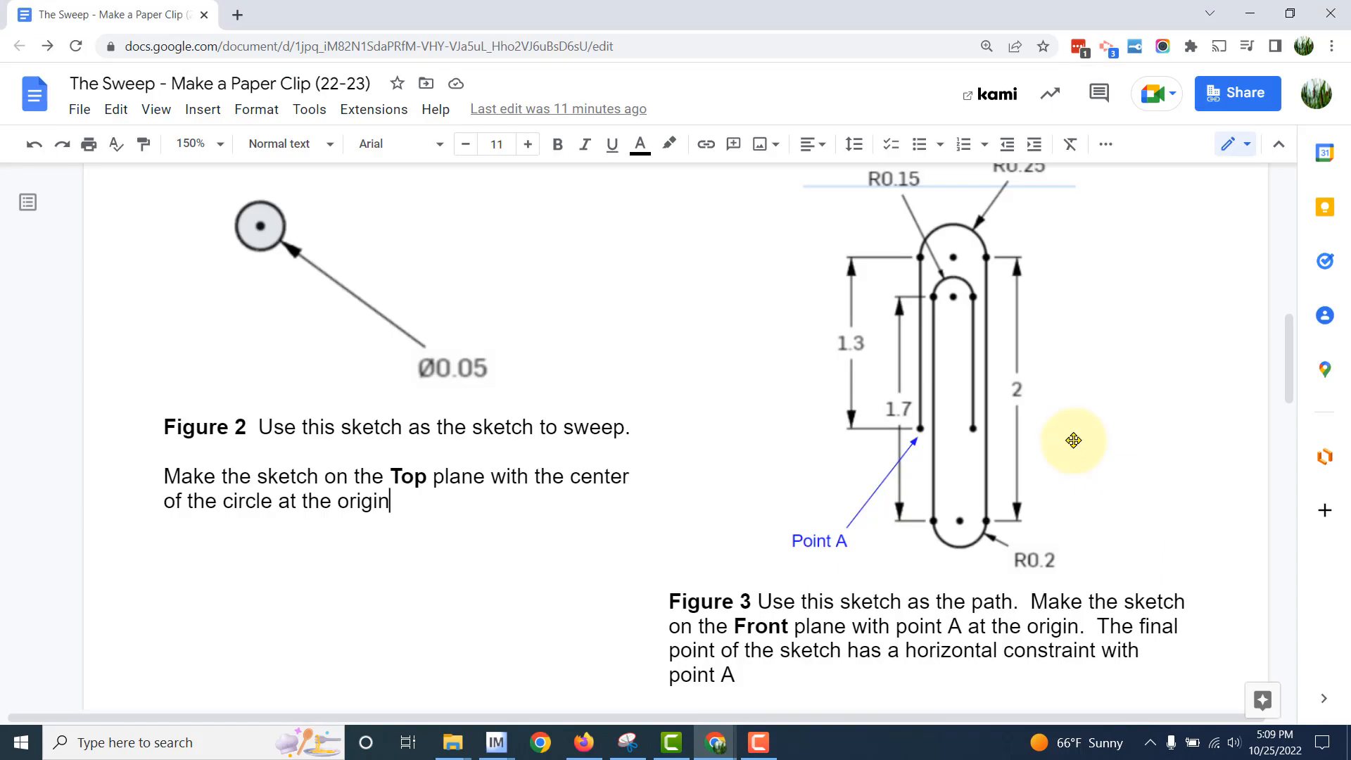
key(alt+Tab)
scroll(682, 335, up, 5)
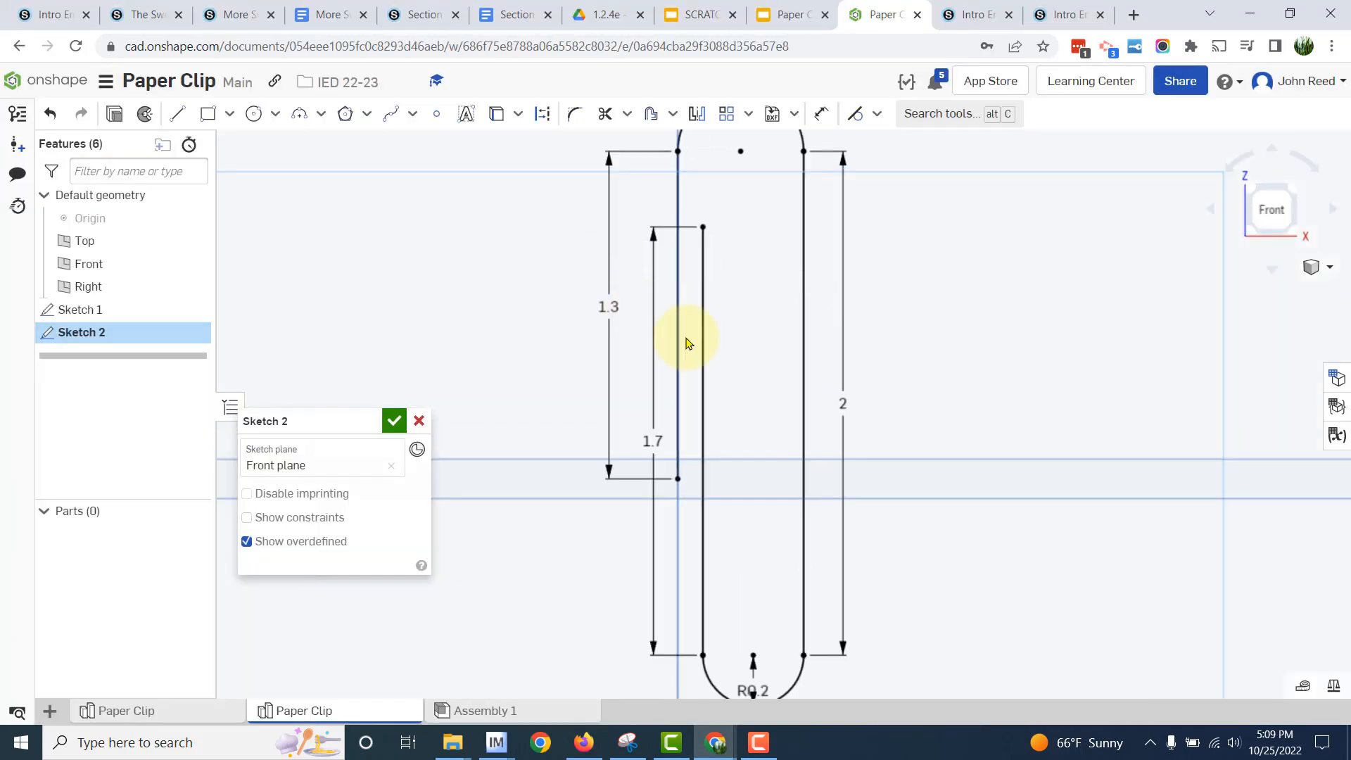
middle_drag(977, 331, 1089, 615)
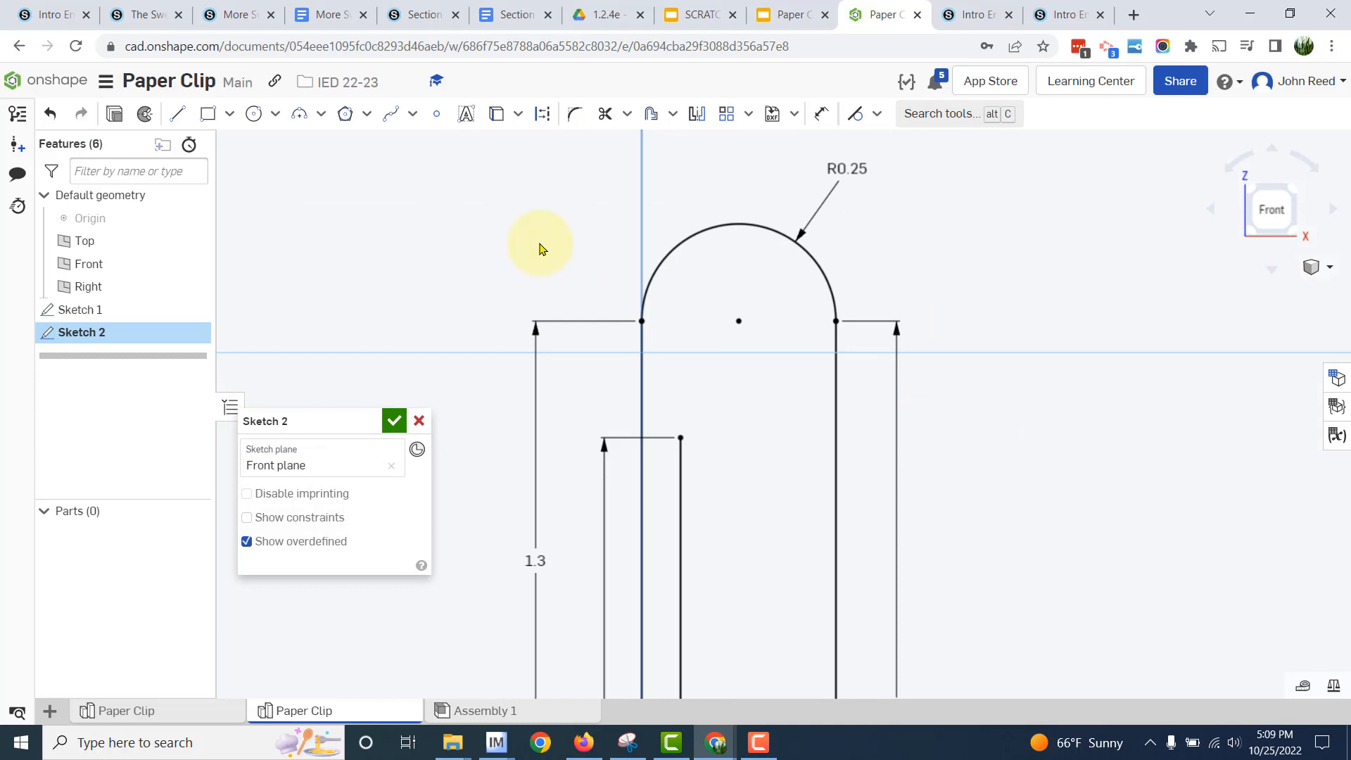
click(299, 116)
click(680, 437)
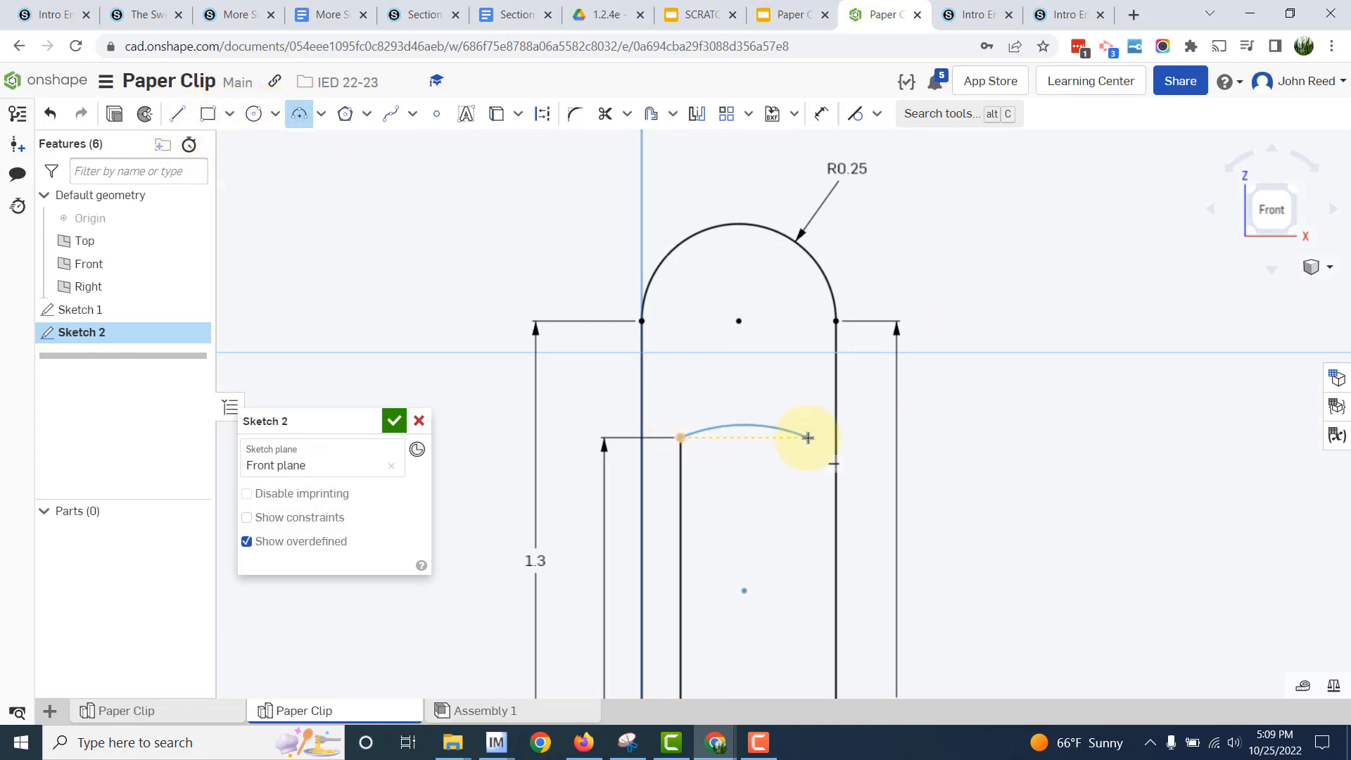
click(808, 438)
click(774, 412)
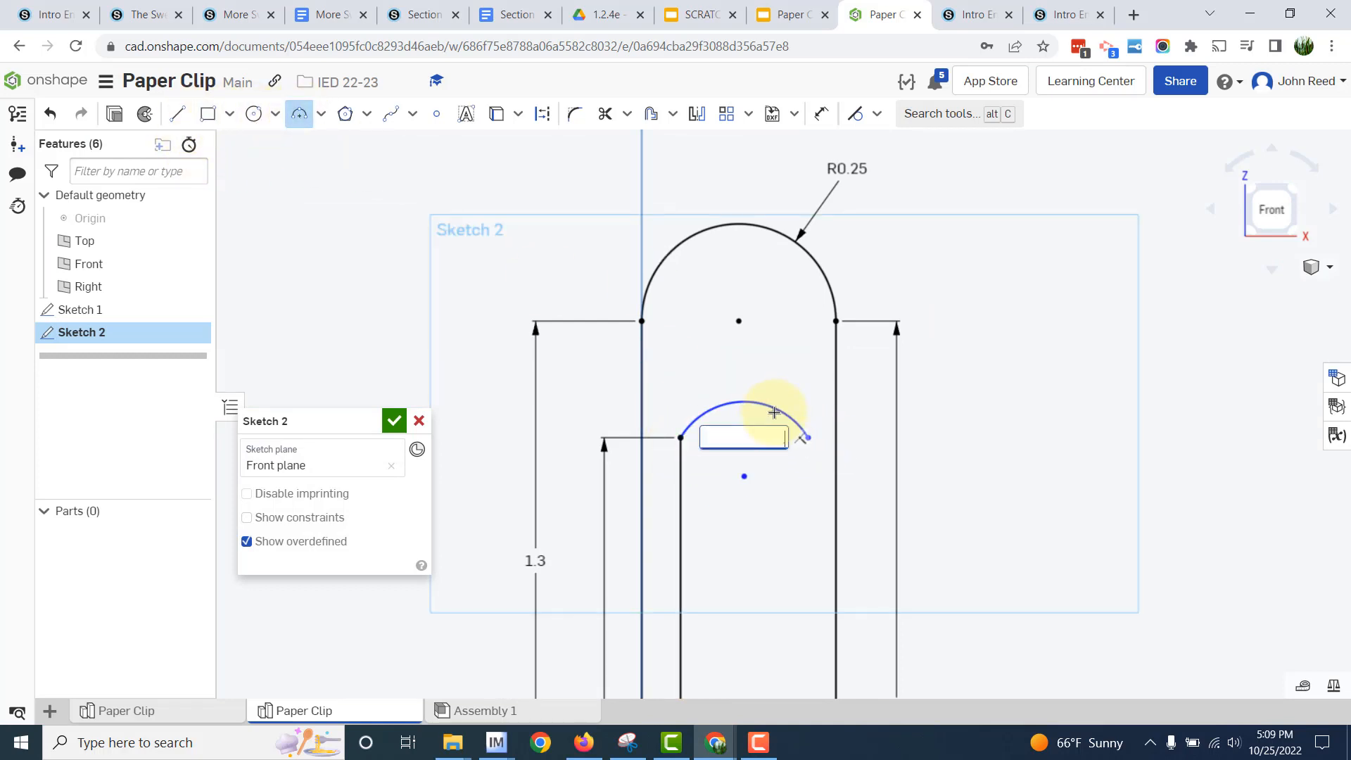
text(.15)
key(Return)
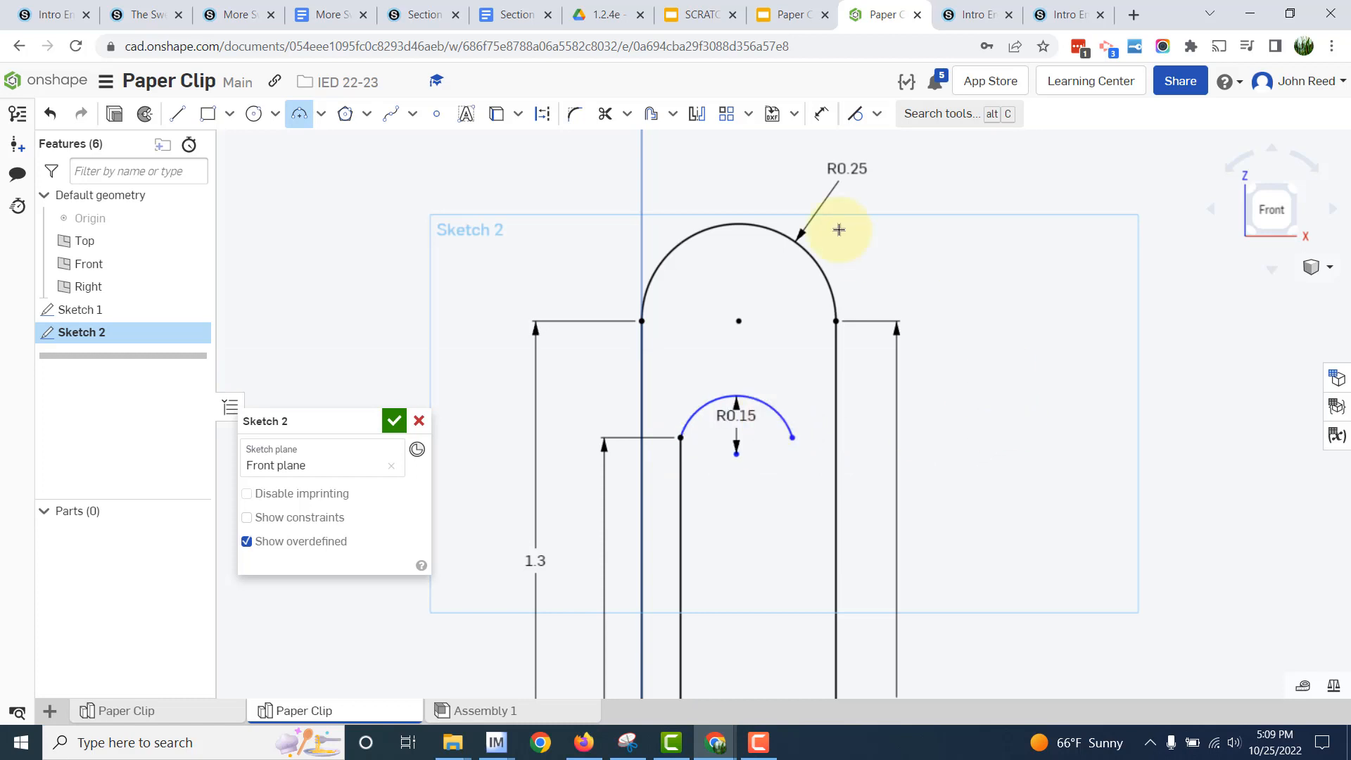
- Apply a tangent constraint between the 0.15 in arc and the 1.7 in vertical line
click(855, 113)
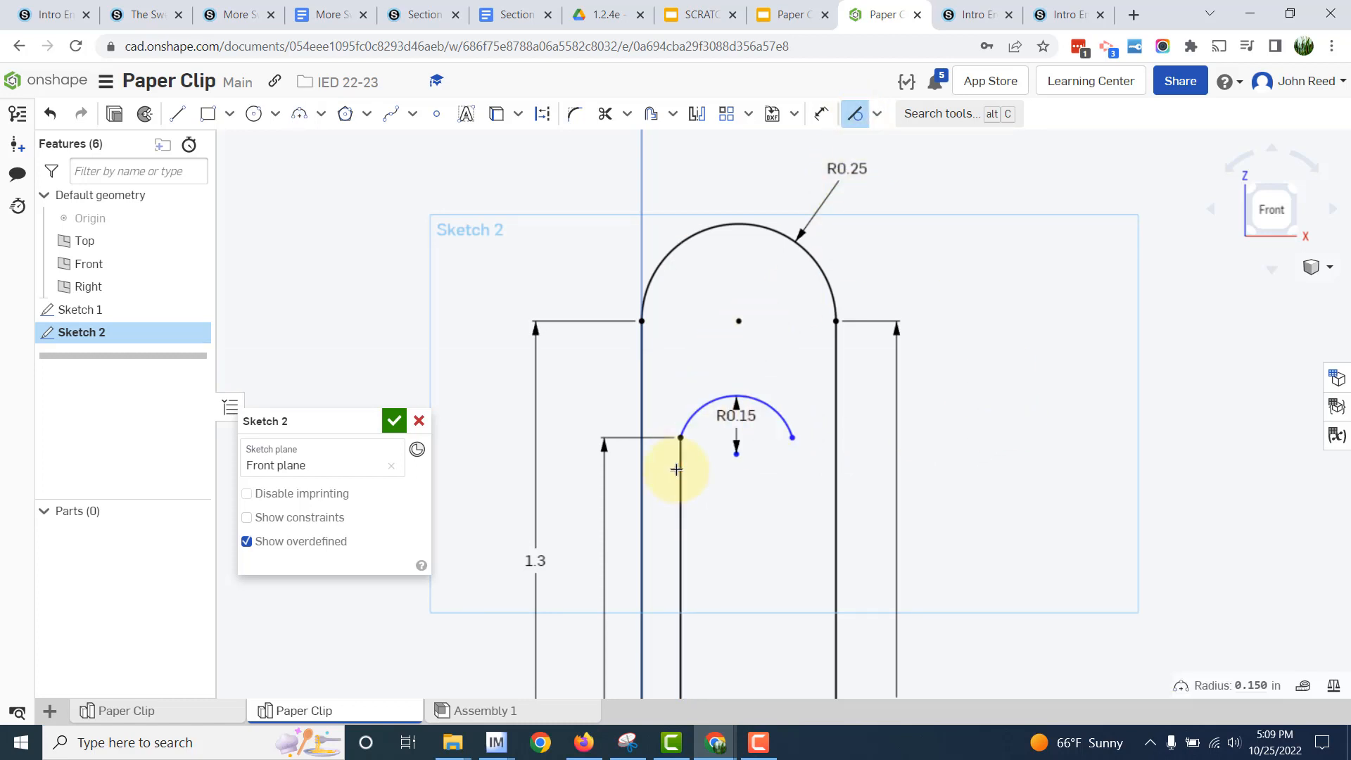
scroll(1112, 458, down, 3)
- Consult the reference drawing and draw a 1 in vertical line down from the free endpoint of the 0.15 in arc
key(alt+Tab)
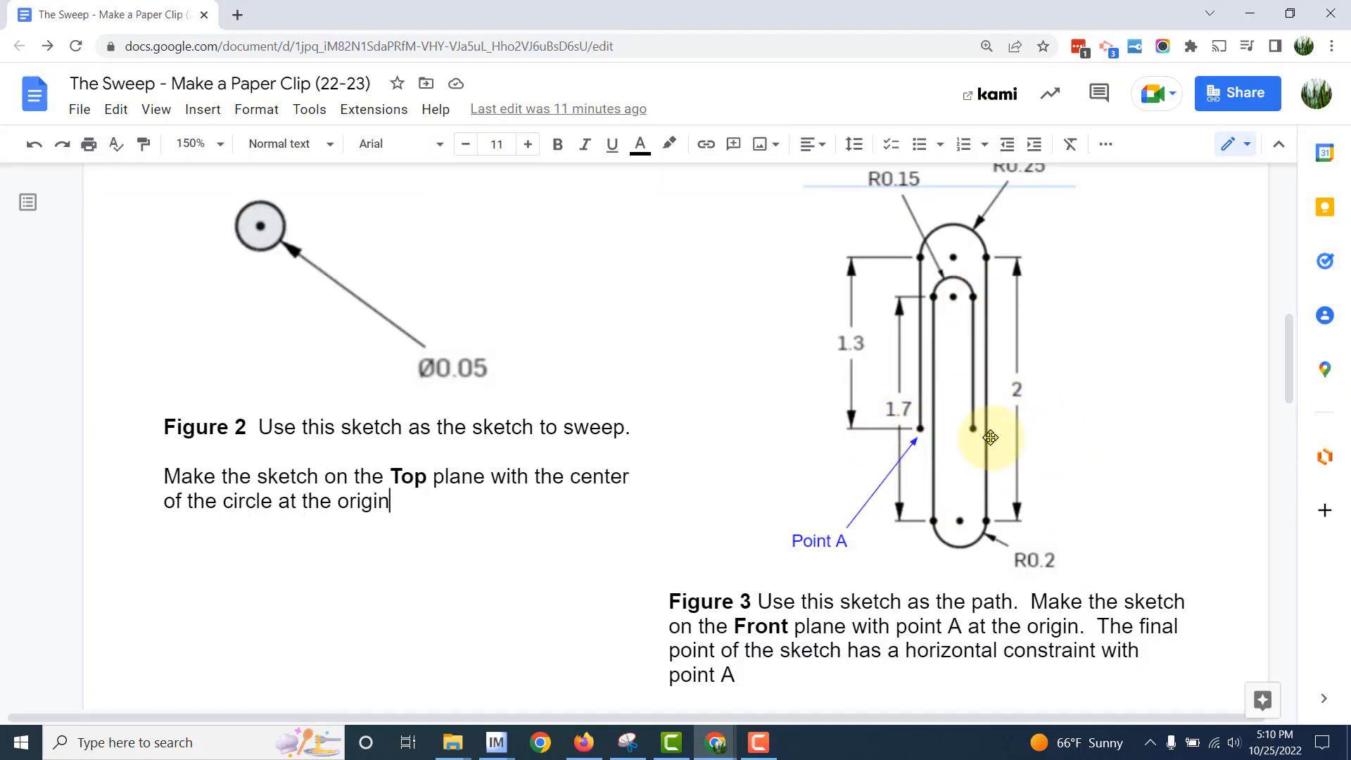
key(alt+Tab)
middle_drag(968, 537, 898, 444)
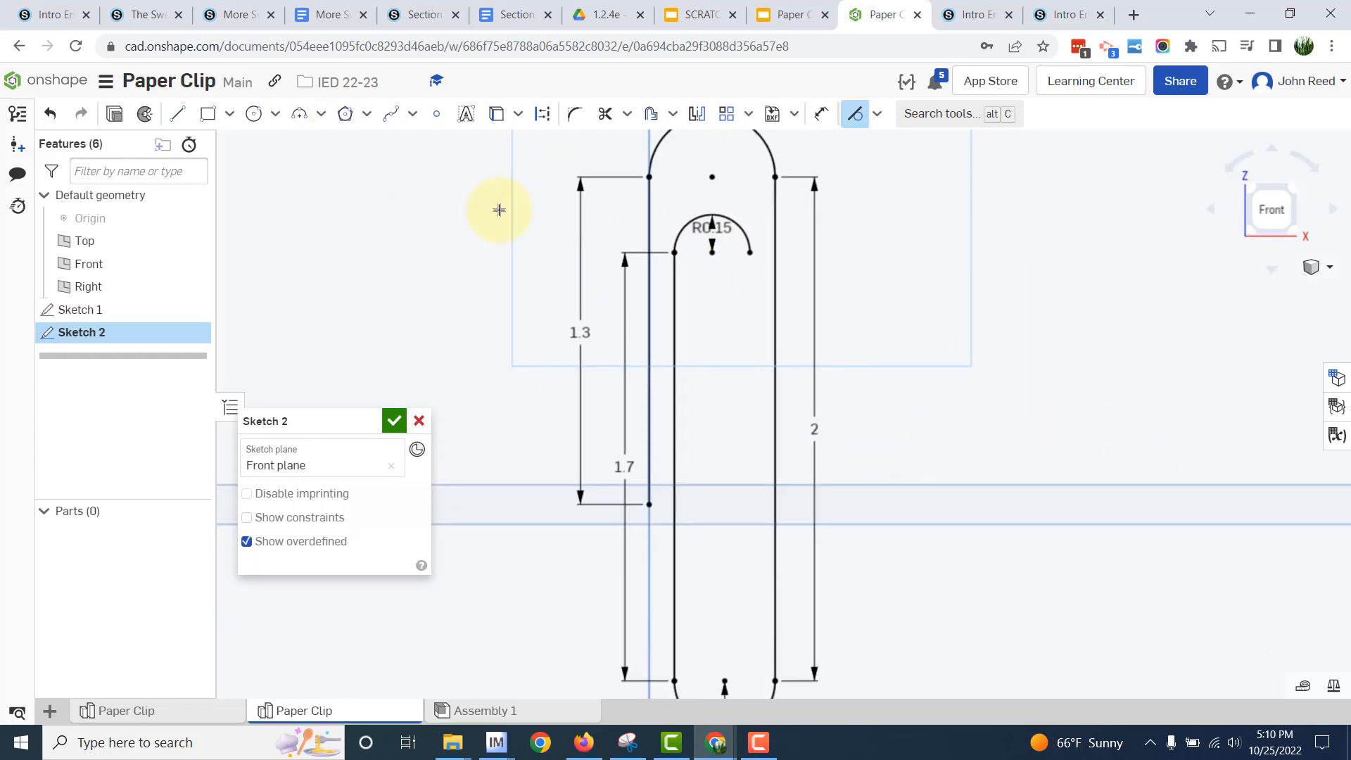
click(180, 114)
click(749, 255)
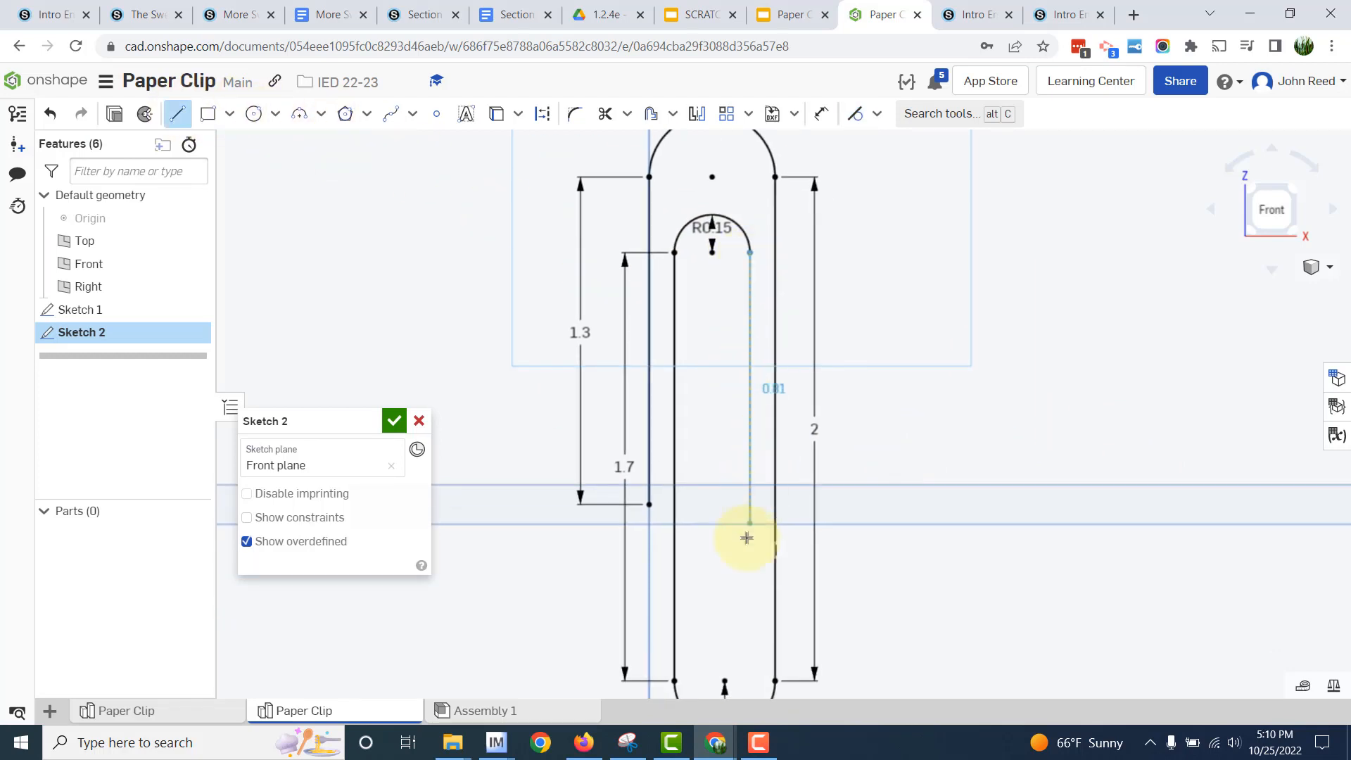
middle_drag(745, 515, 791, 356)
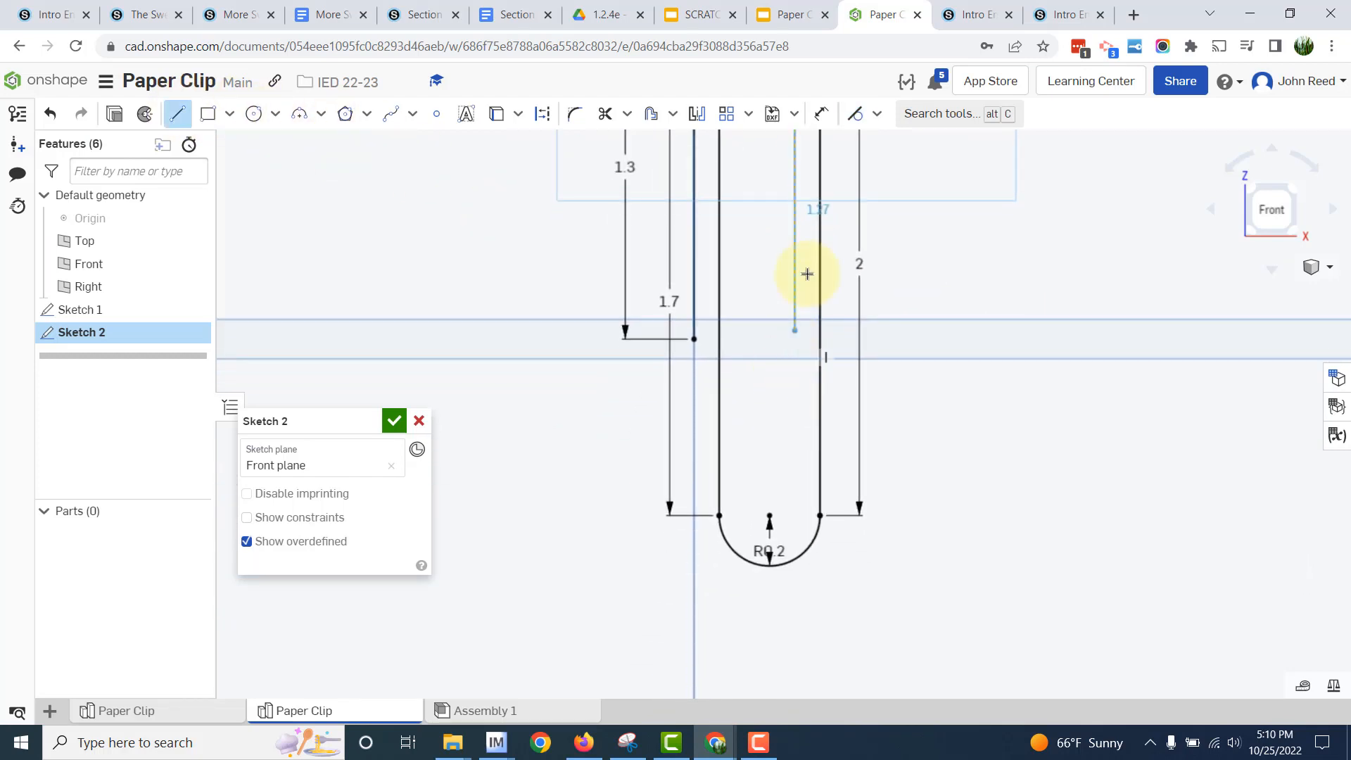
middle_drag(772, 260, 828, 432)
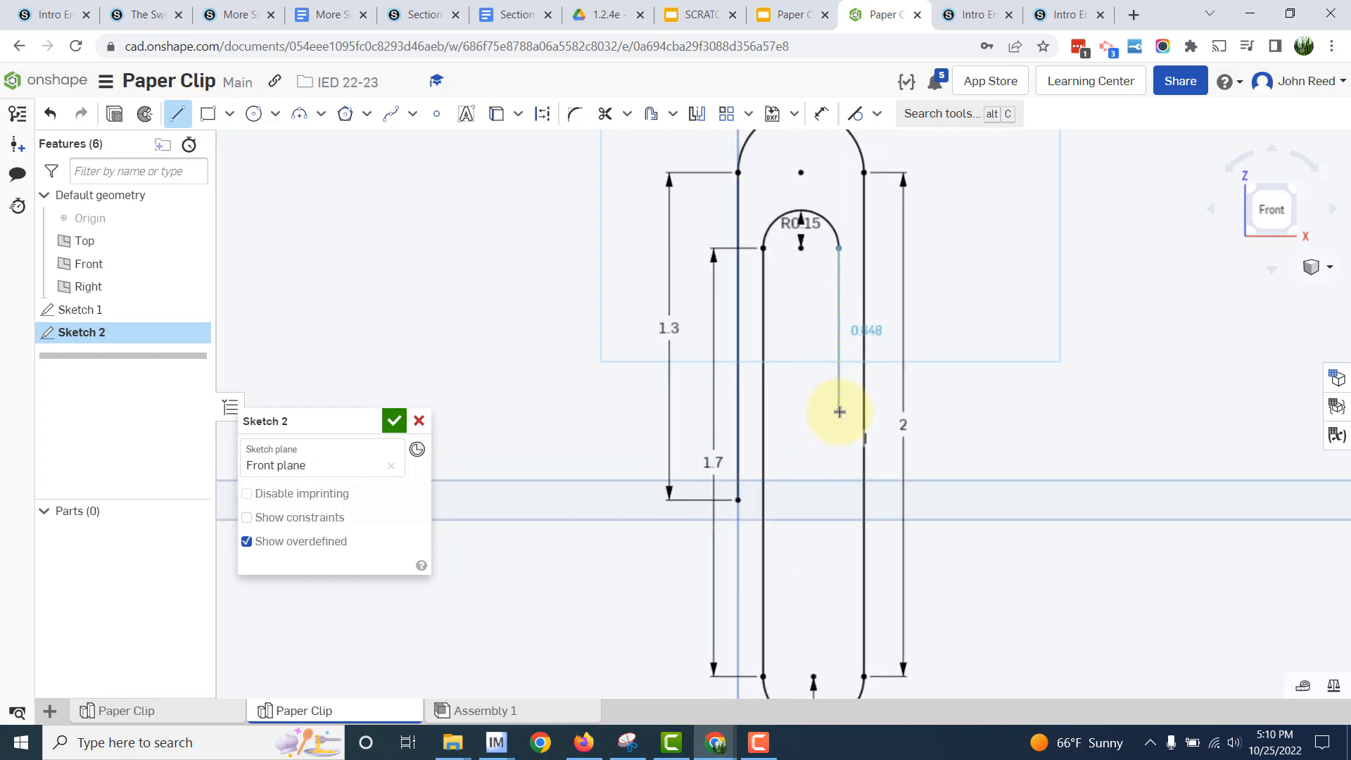
click(839, 412)
text(1)
key(Return)
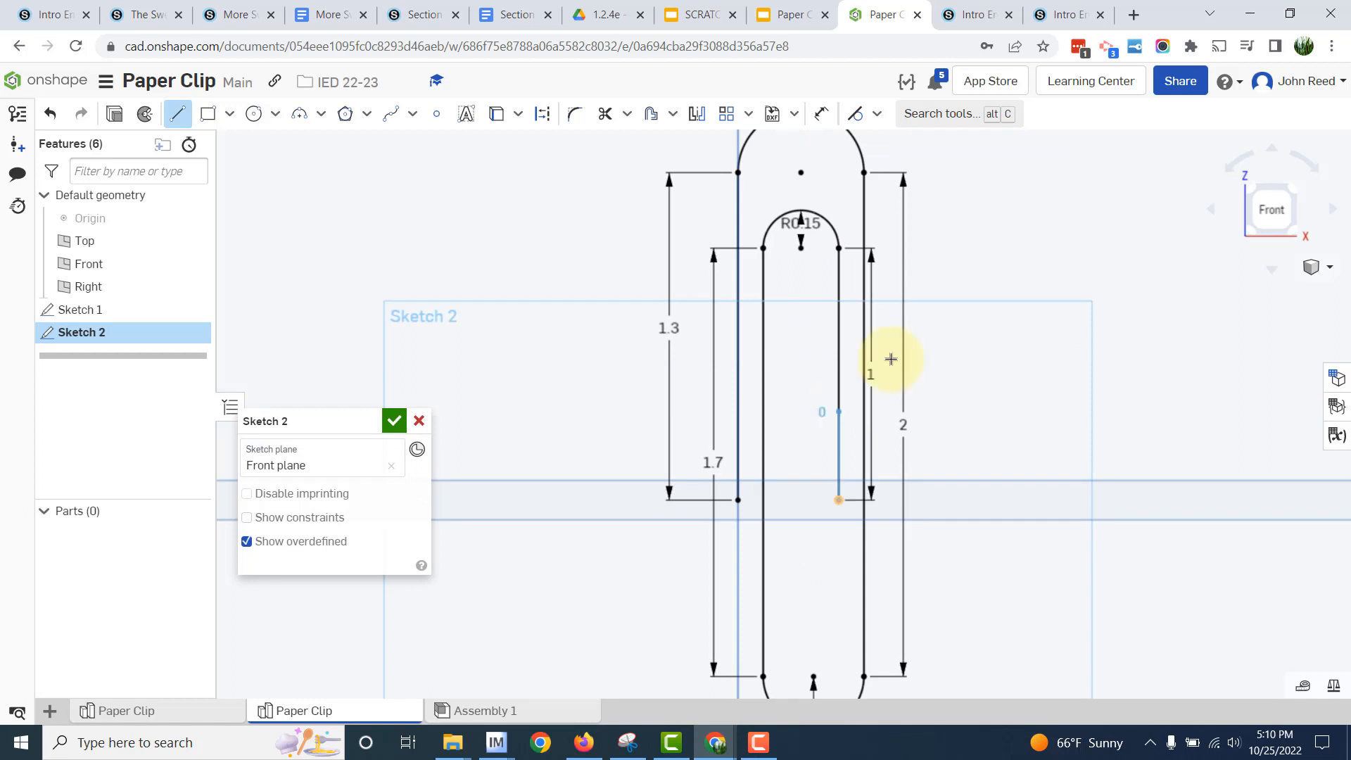
key(Escape)
- Reposition all radius and length dimensions clear of the paper clip outline and finish the path sketch
scroll(1134, 481, down, 5)
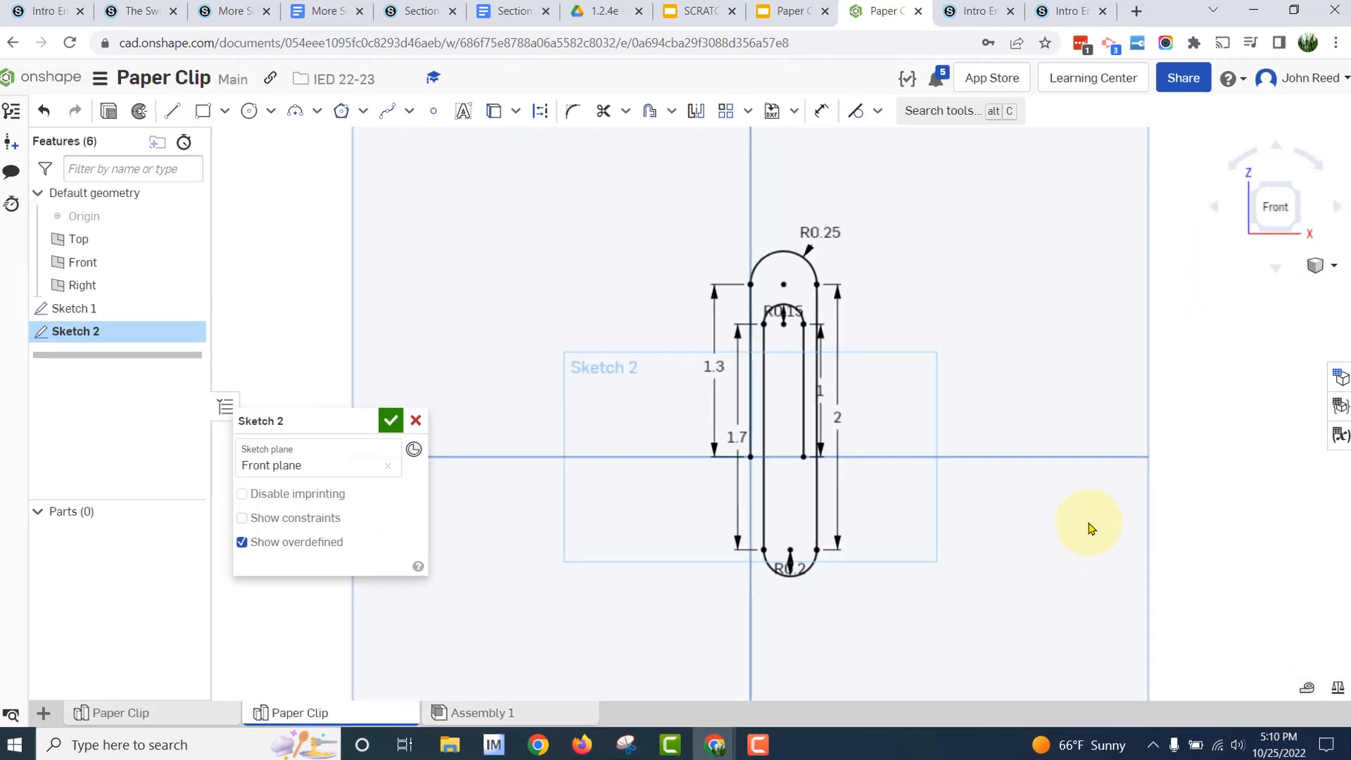
drag(819, 231, 844, 190)
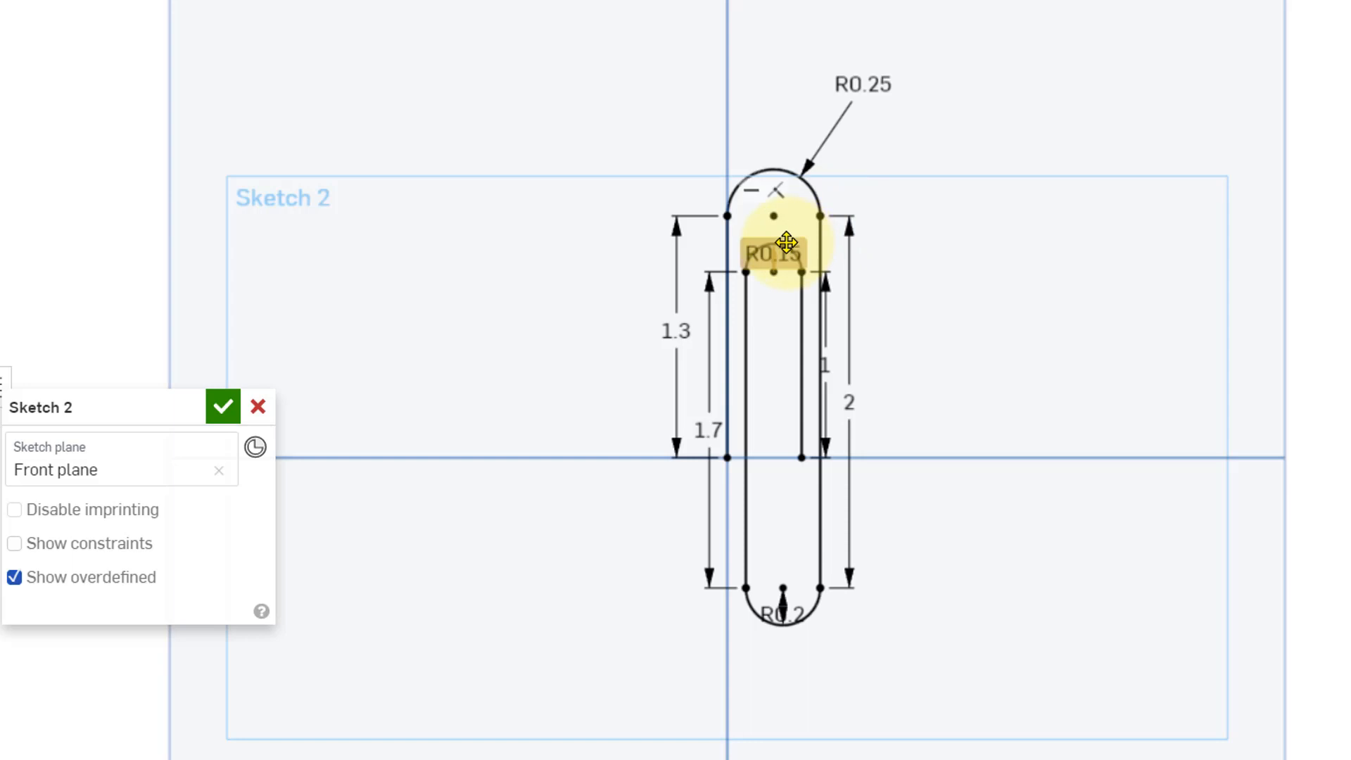
drag(786, 242, 703, 127)
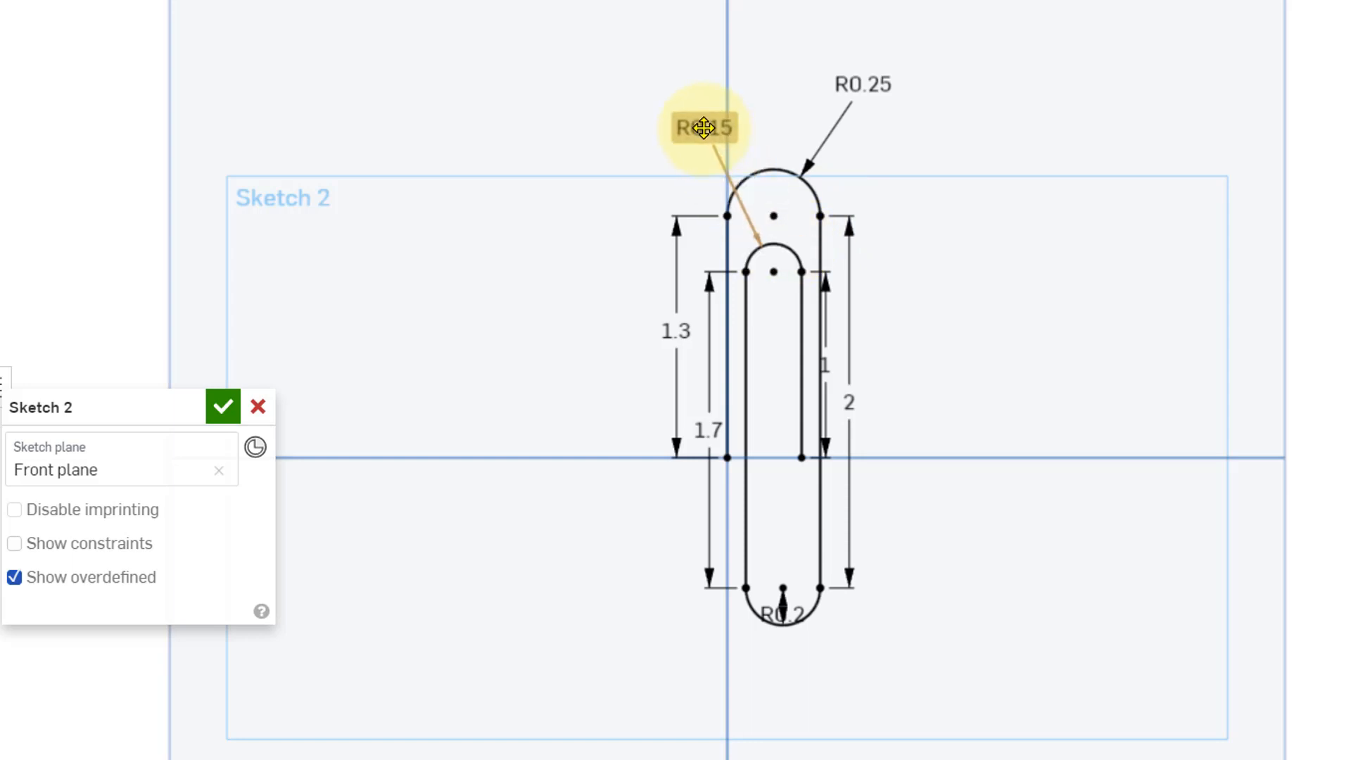
drag(854, 391, 976, 410)
drag(815, 364, 913, 364)
drag(677, 331, 582, 331)
drag(706, 421, 634, 407)
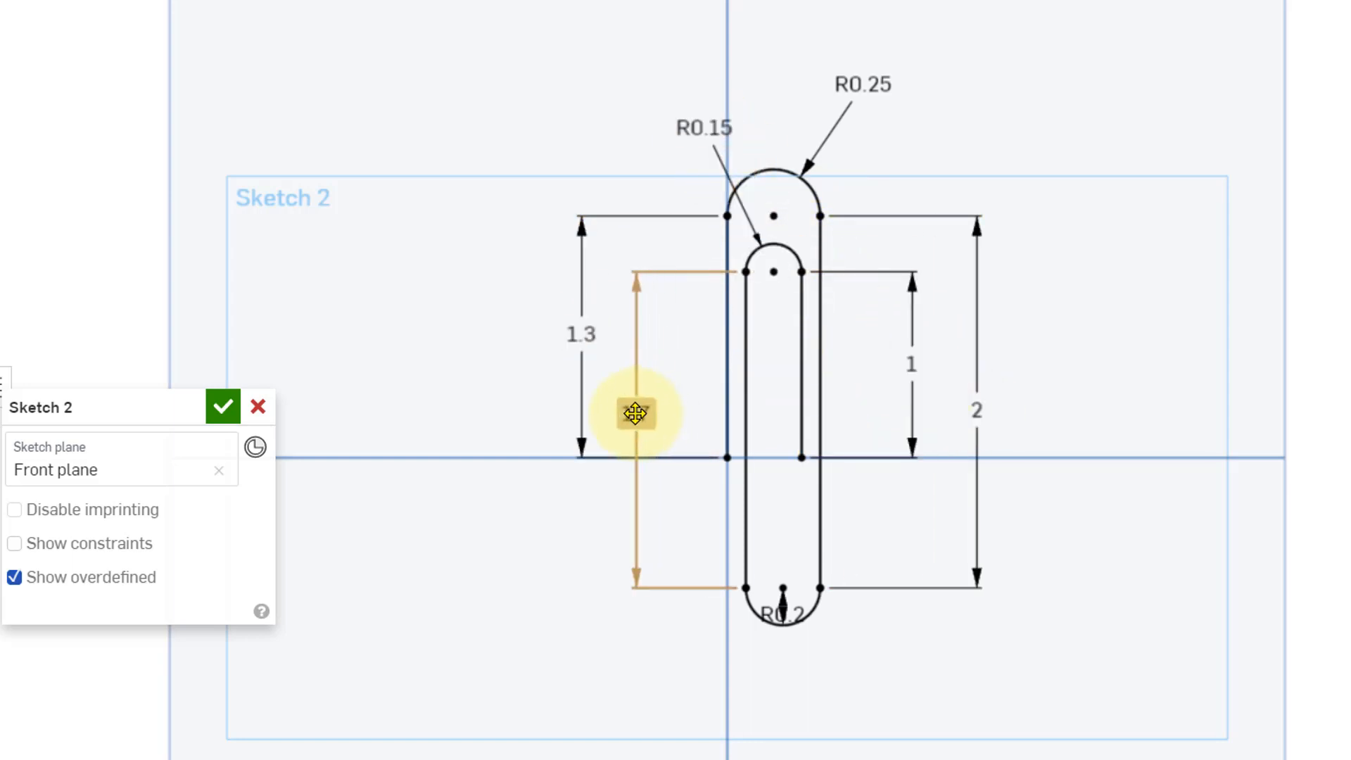
drag(790, 618, 826, 692)
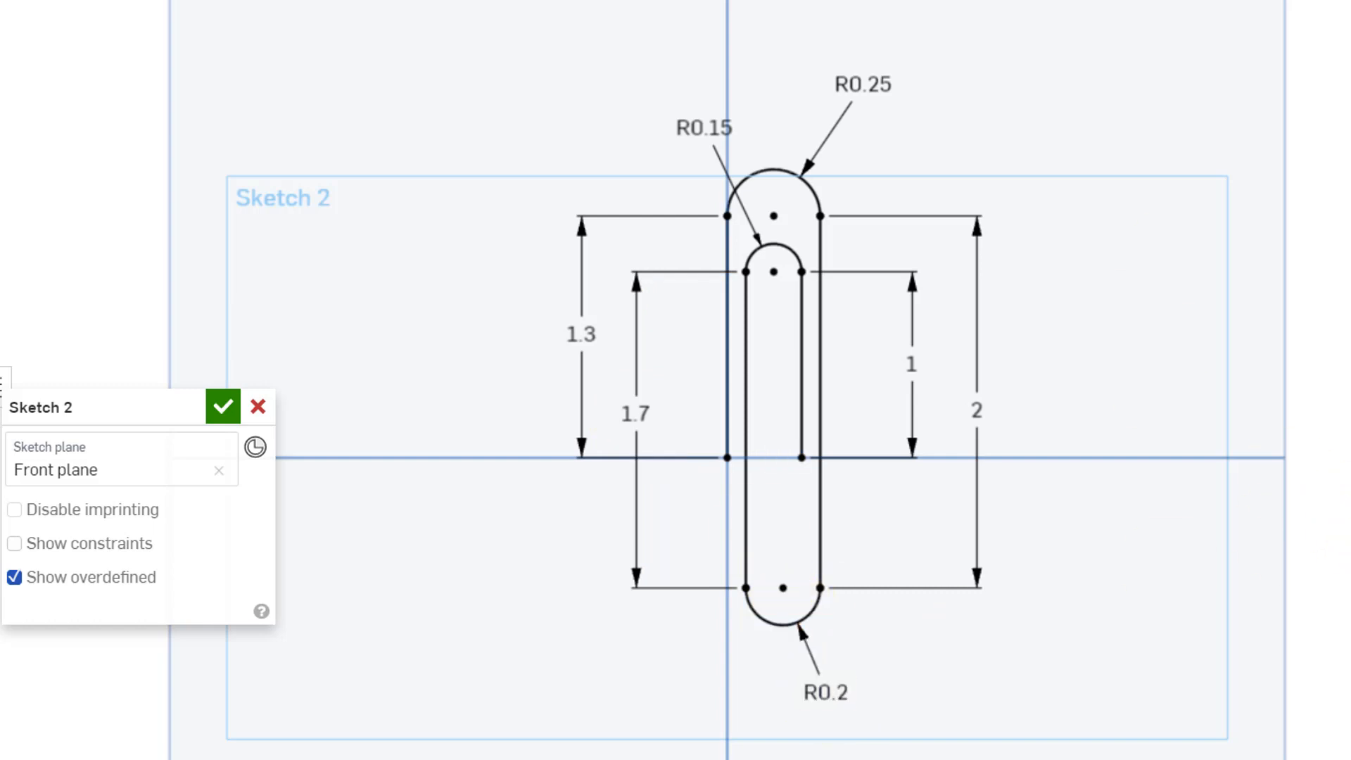
click(223, 406)
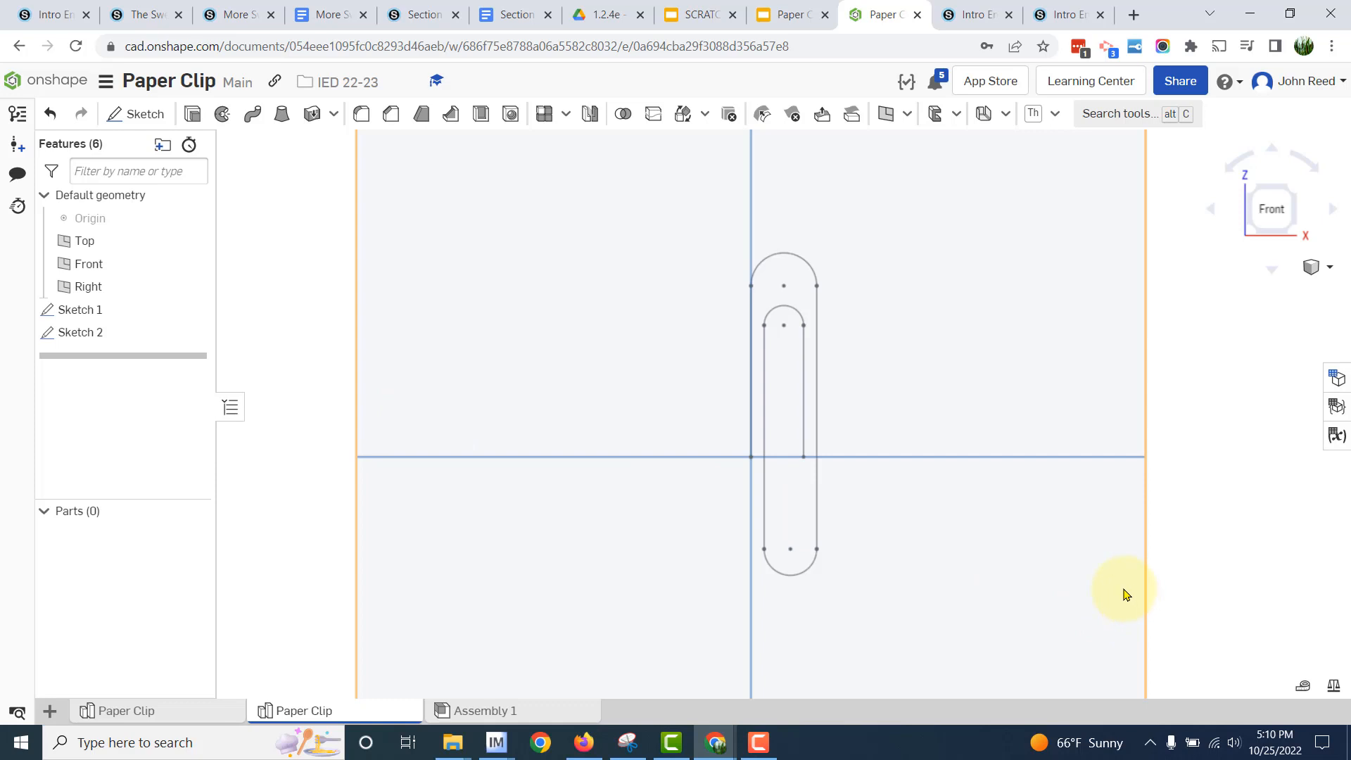
- Hide the default planes so only the two sketches show
scroll(1125, 587, down, 3)
key(p)
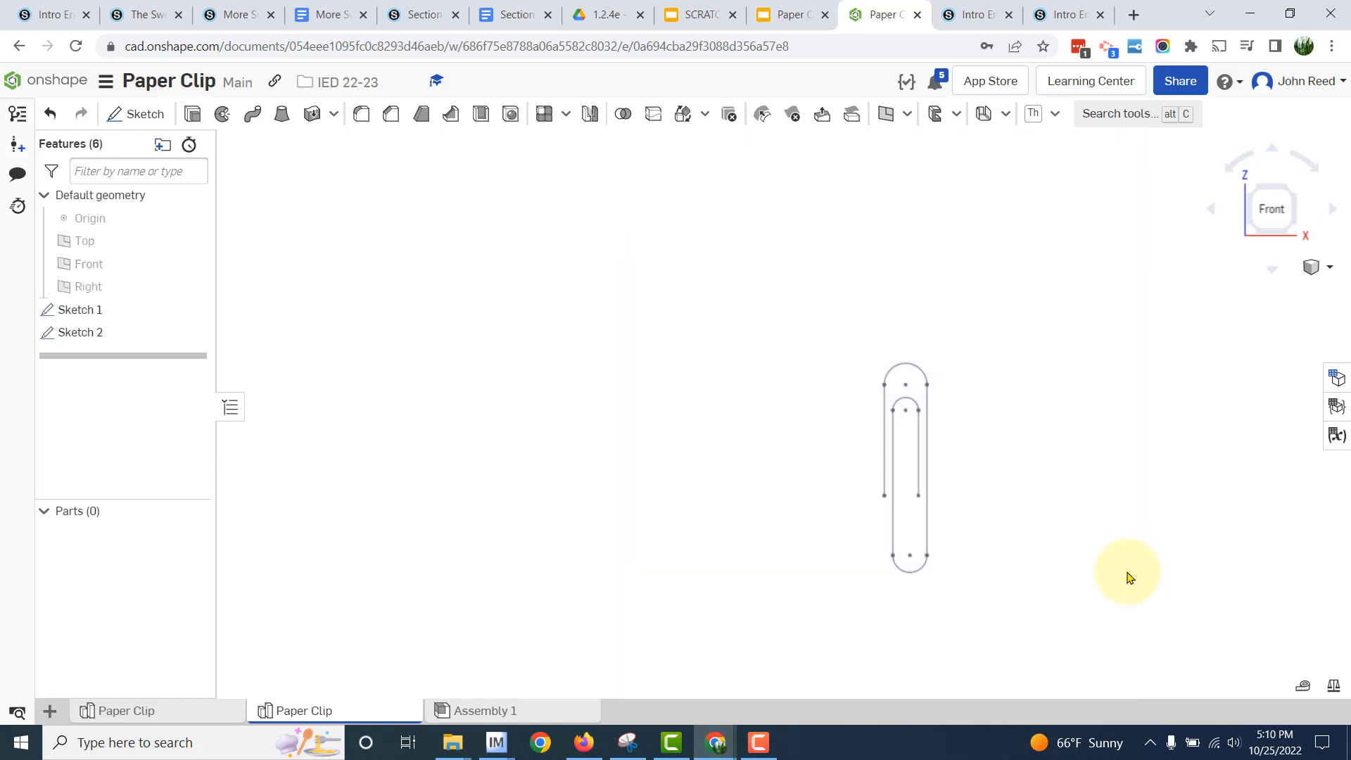
middle_drag(583, 503, 306, 417)
- Start a new solid Sweep with the Sketch 1 circle as profile and the 1.3 in vertical line as the first path edge
scroll(603, 477, up, 3)
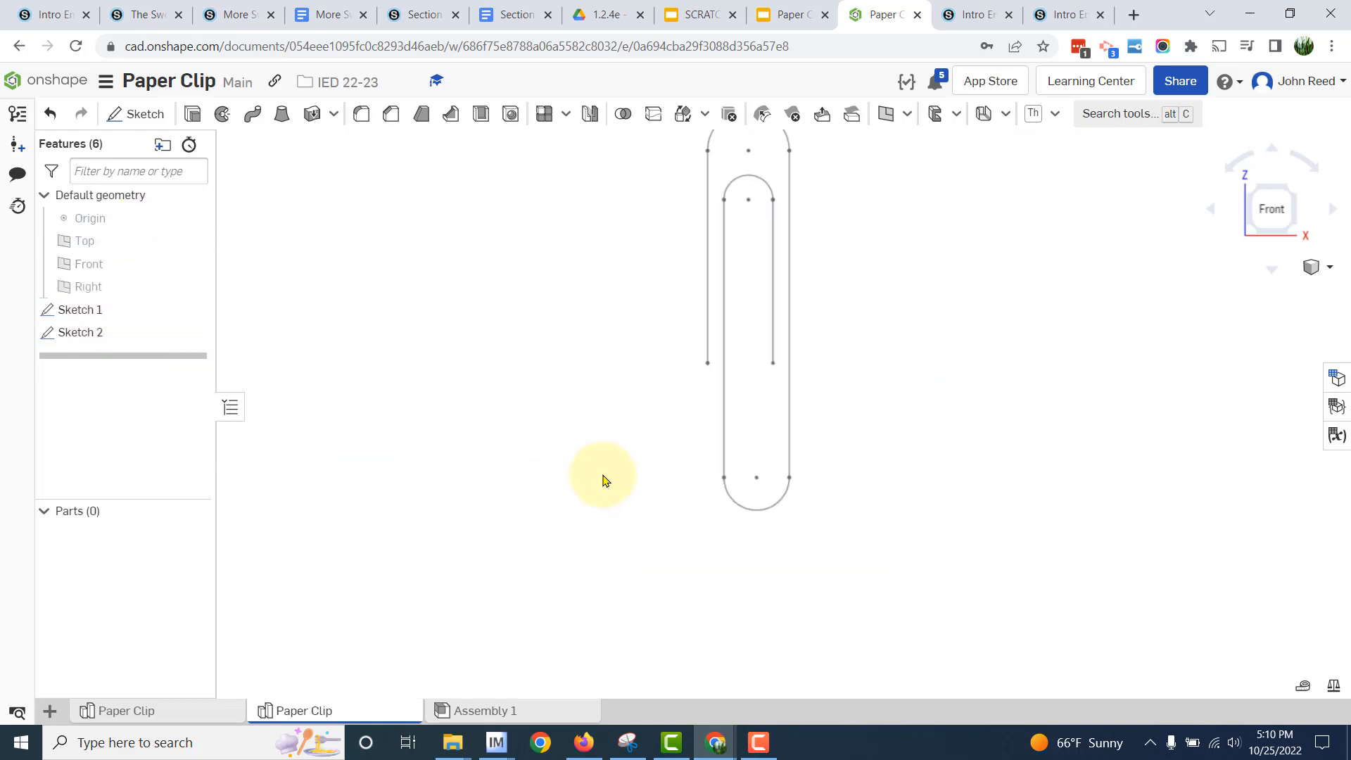
scroll(603, 480, up, 5)
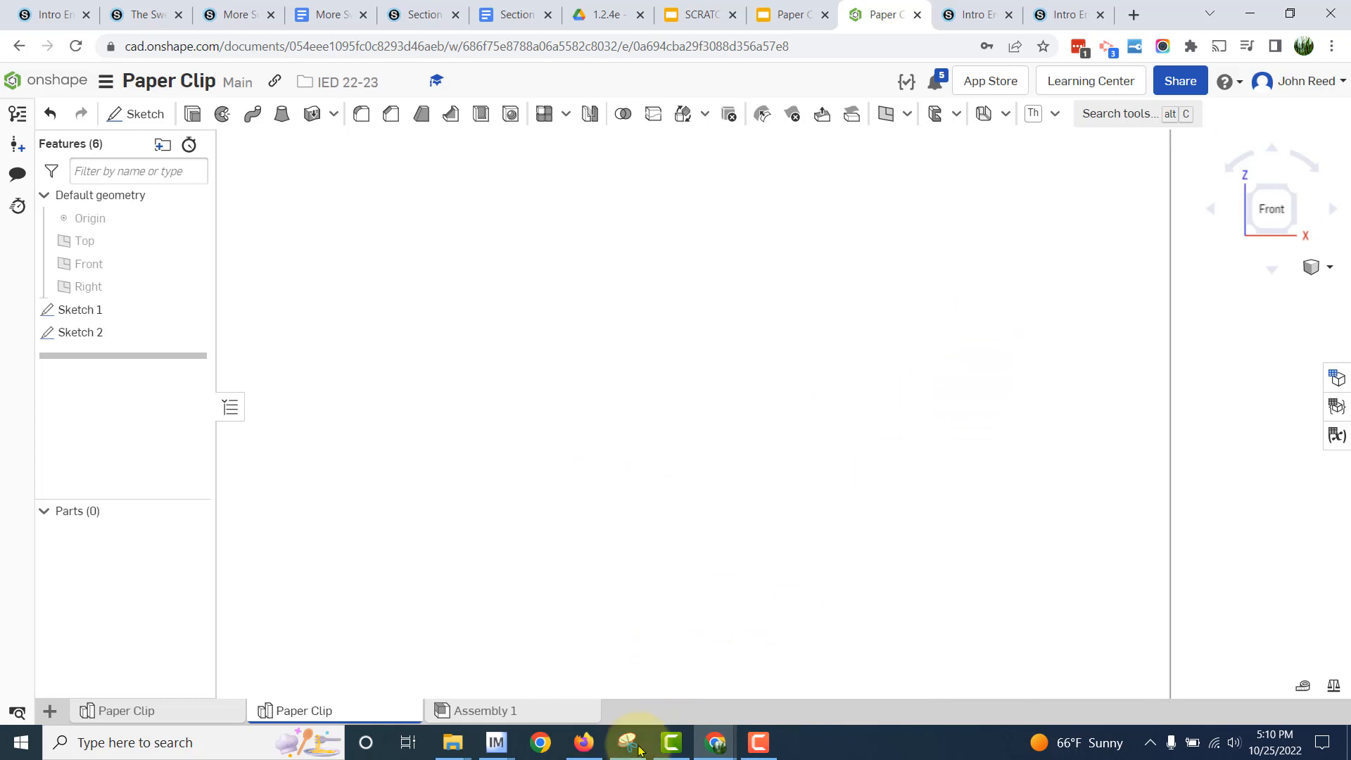
scroll(639, 546, down, 2)
mouse_move(639, 546)
right_down()
mouse_move(621, 572)
mouse_move(639, 591)
right_up()
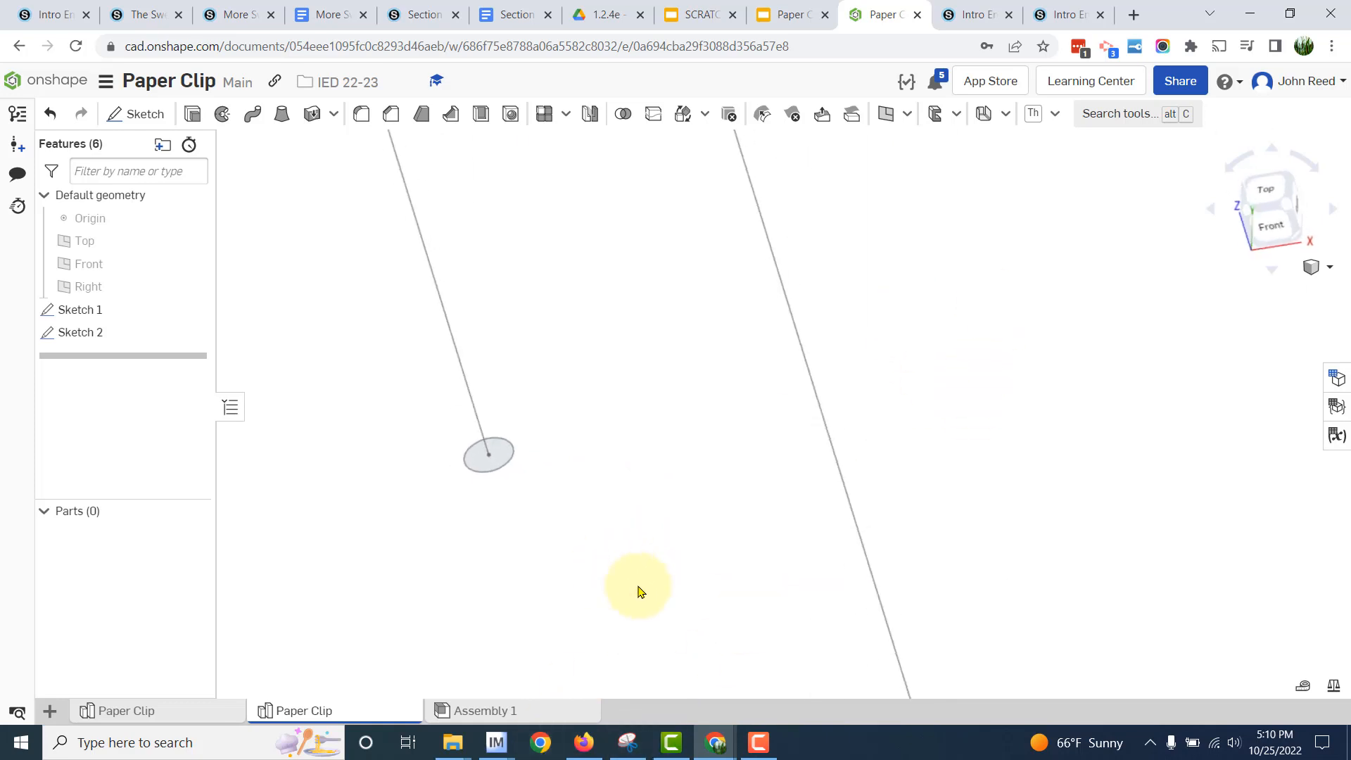
scroll(633, 588, down, 3)
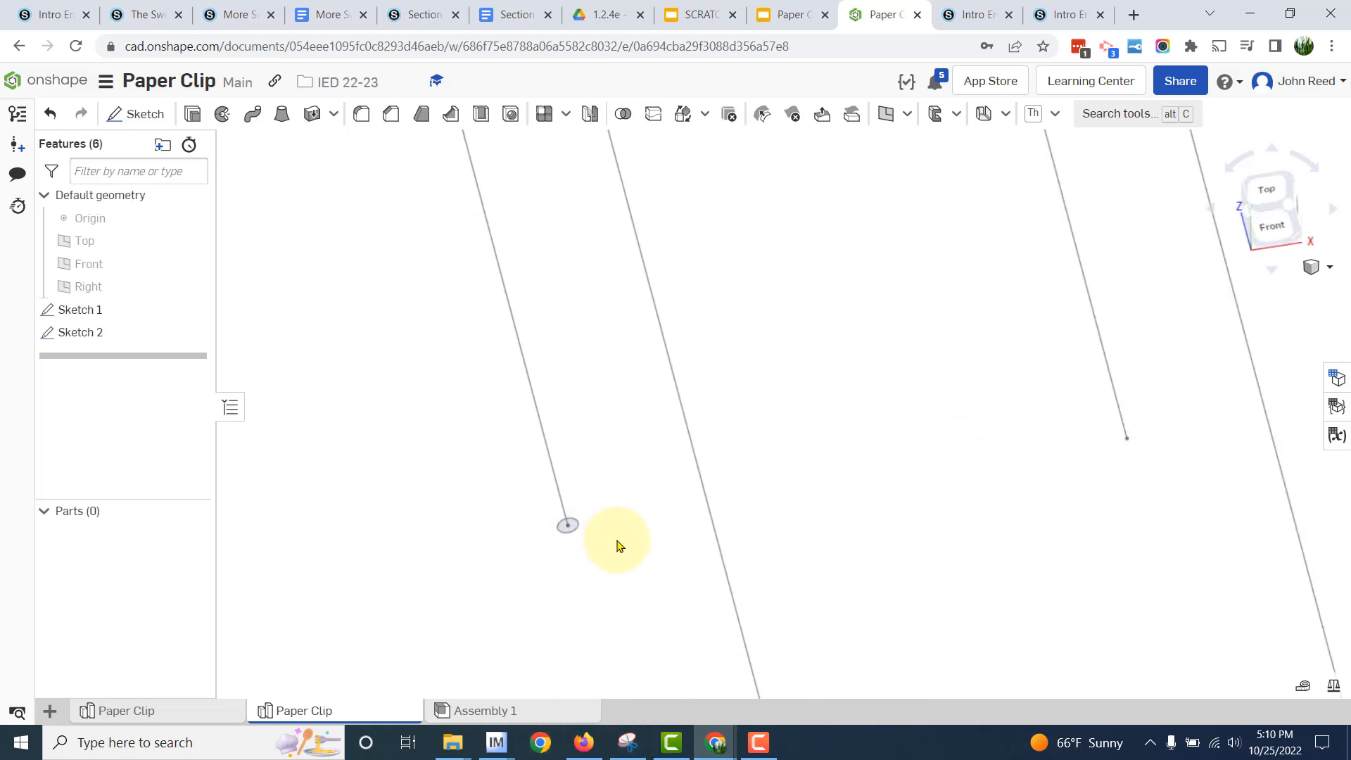
scroll(617, 546, down, 2)
scroll(617, 550, up, 4)
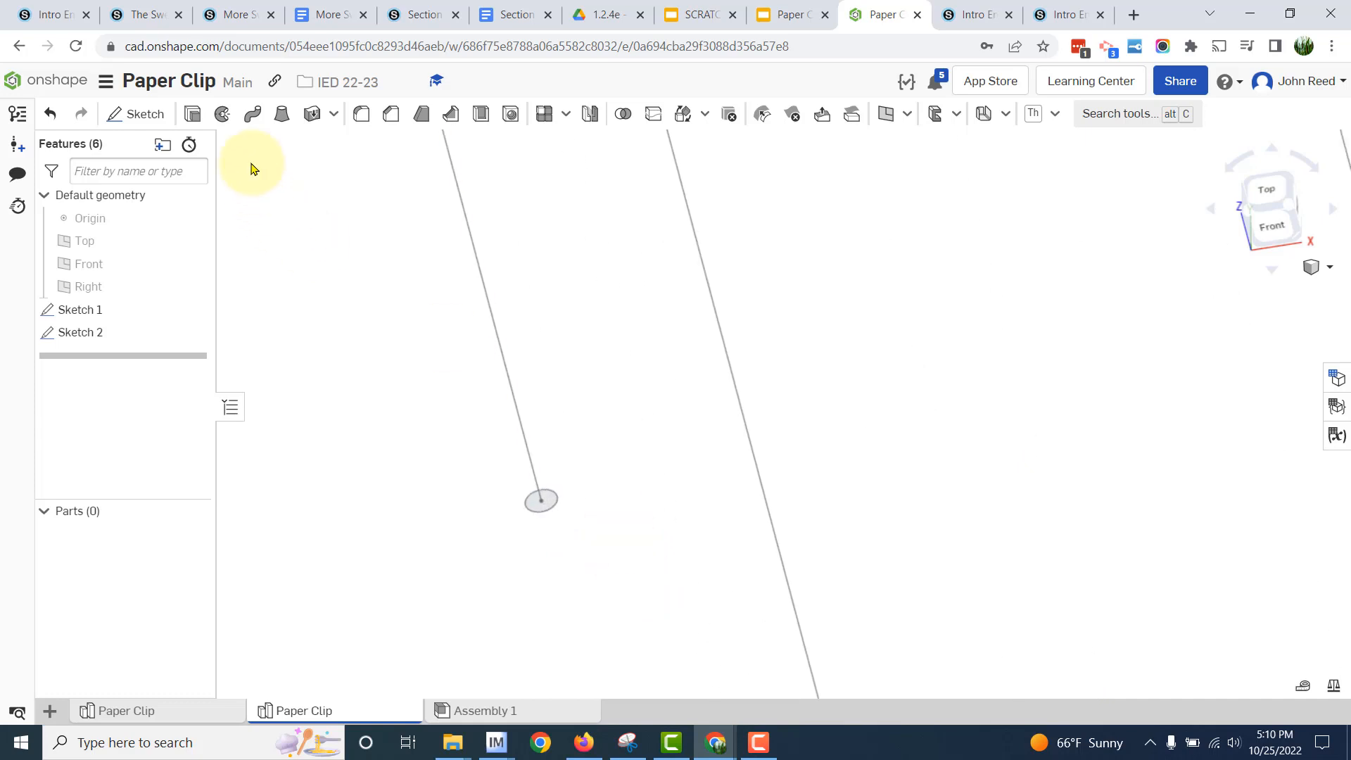
click(252, 114)
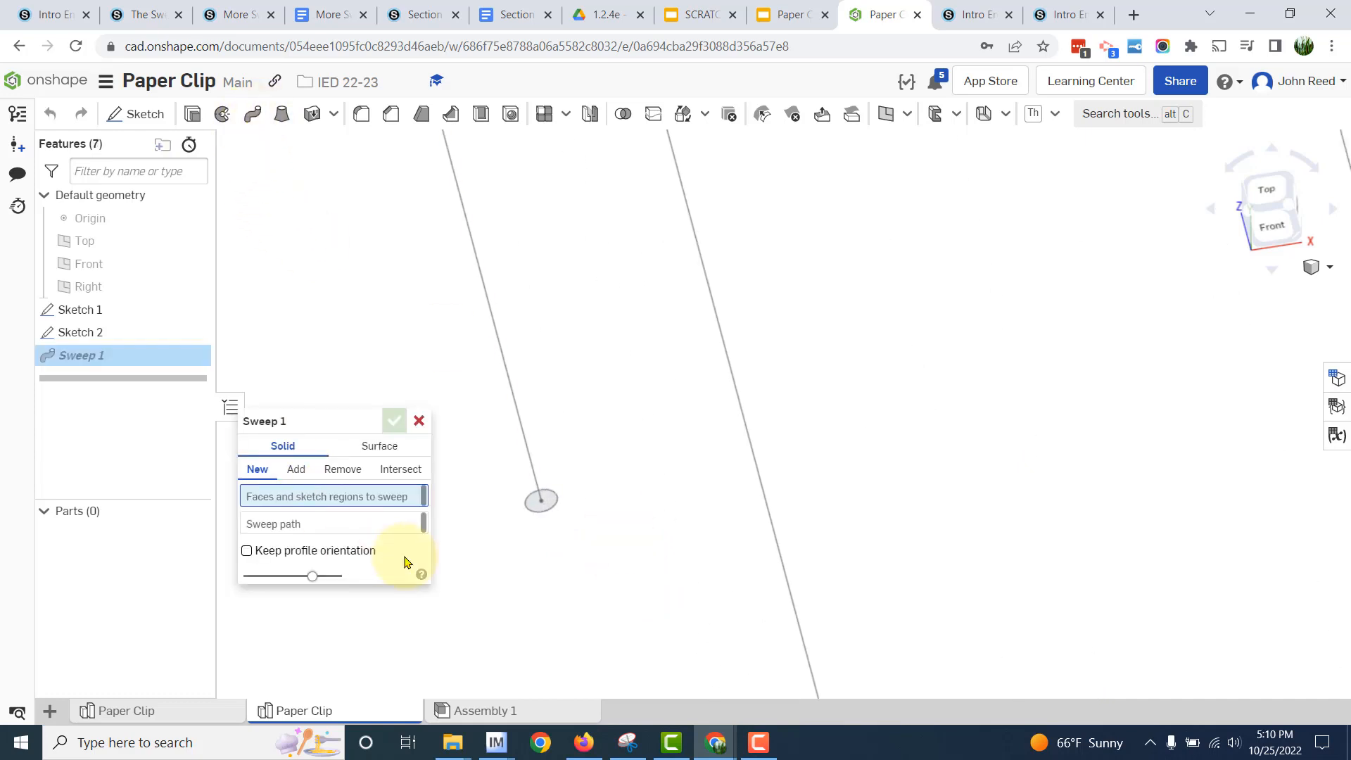
click(543, 509)
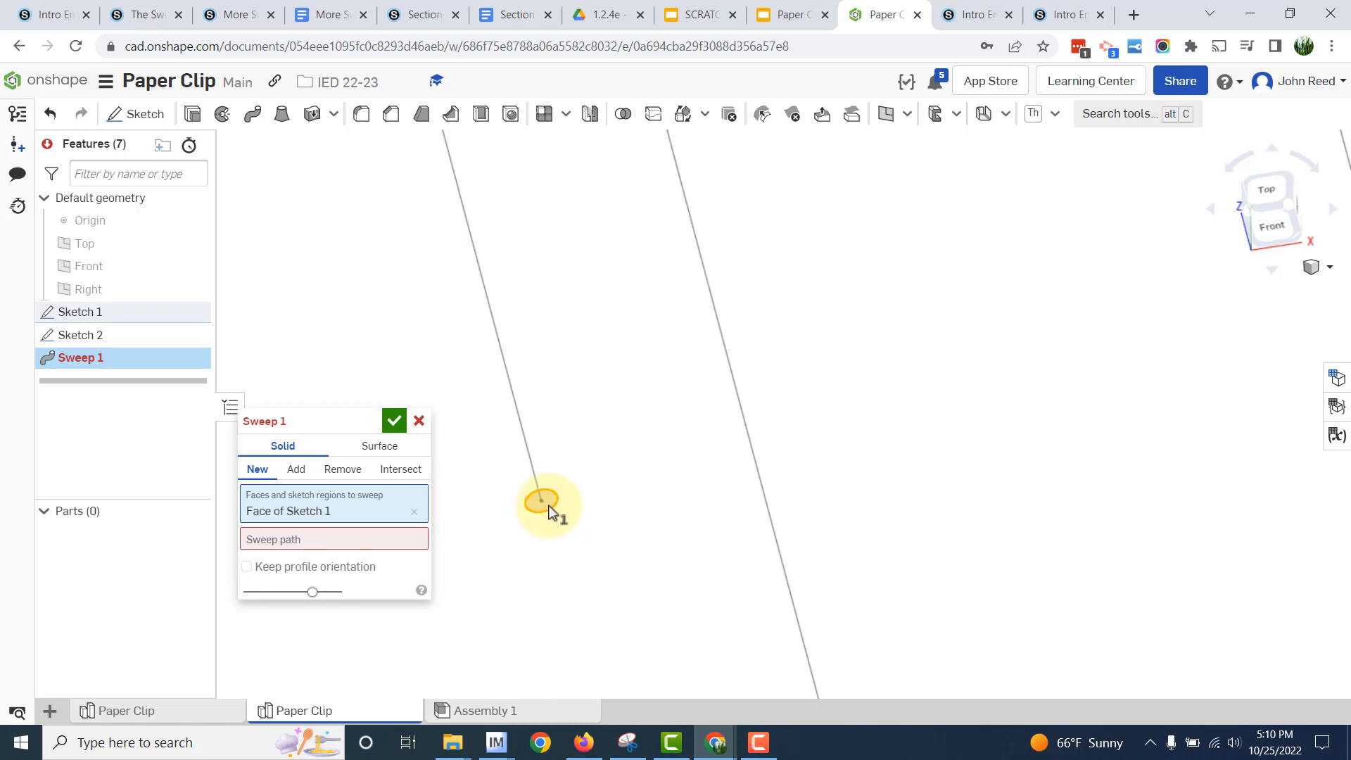
click(506, 373)
- Add the remaining connected lines and arcs of Sketch 2 to the sweep path and accept the sweep
scroll(605, 401, down, 8)
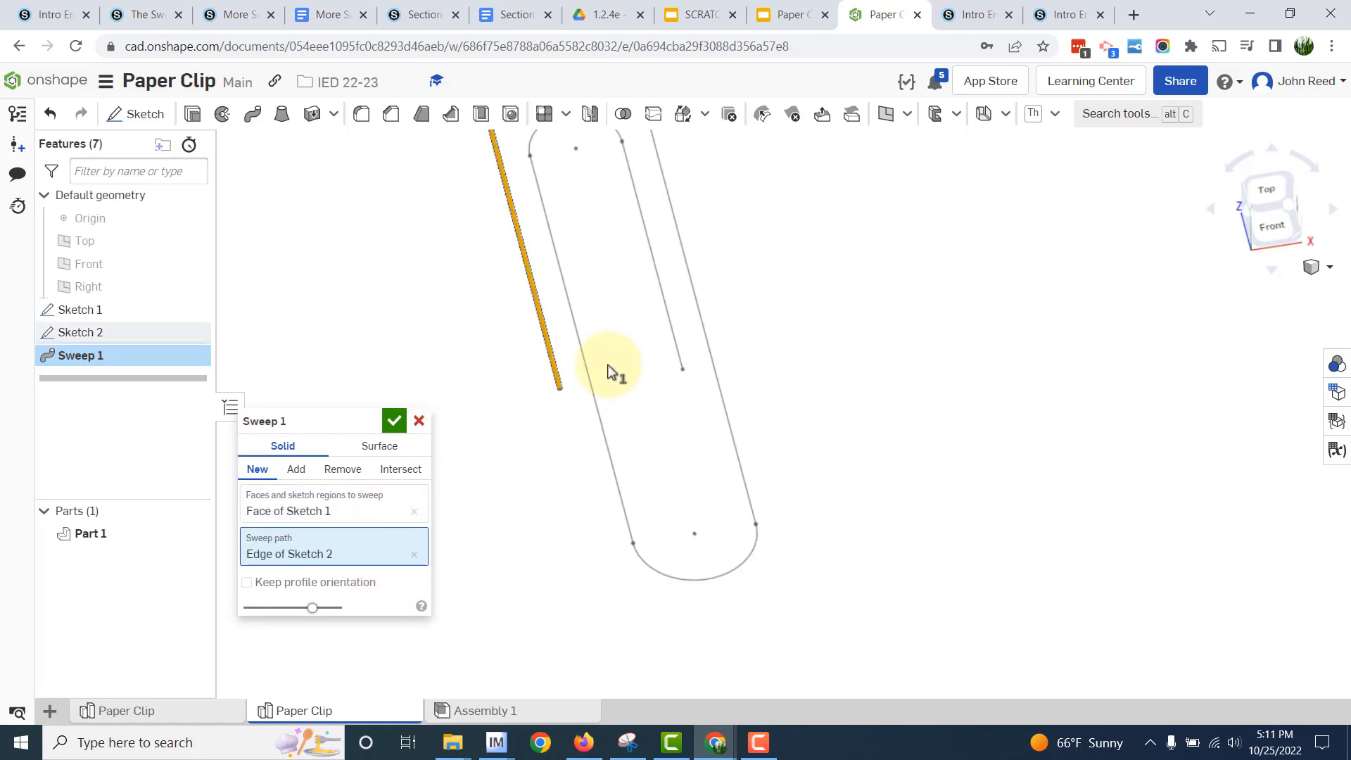
click(658, 190)
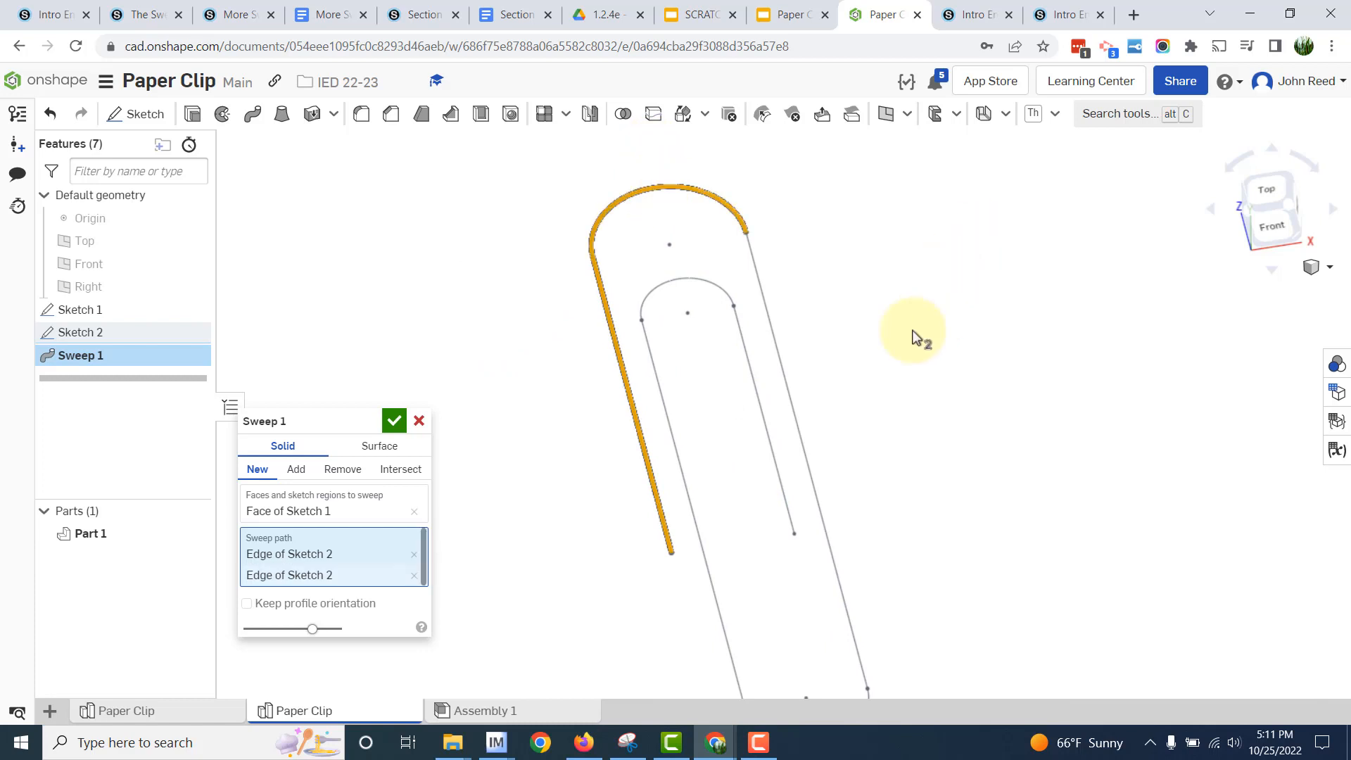
click(779, 359)
scroll(957, 414, down, 3)
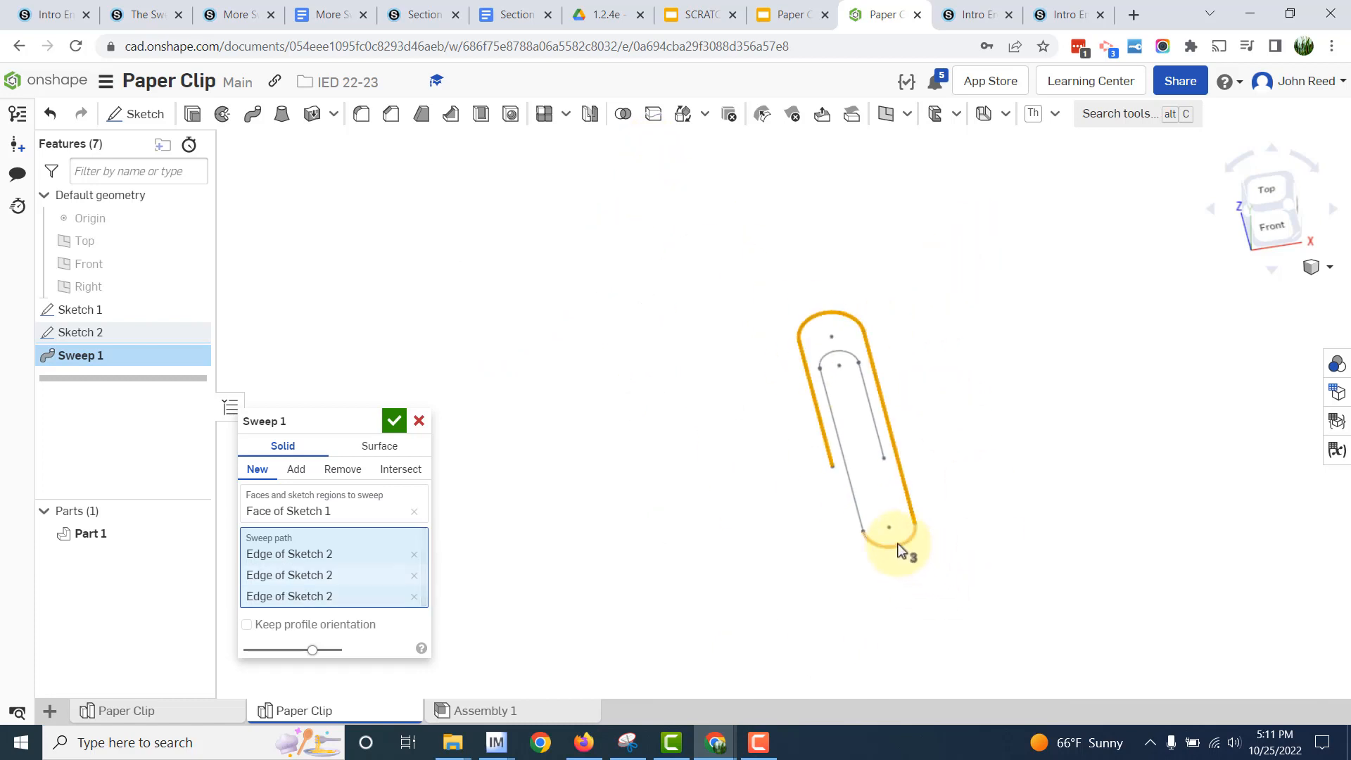
click(904, 551)
click(853, 357)
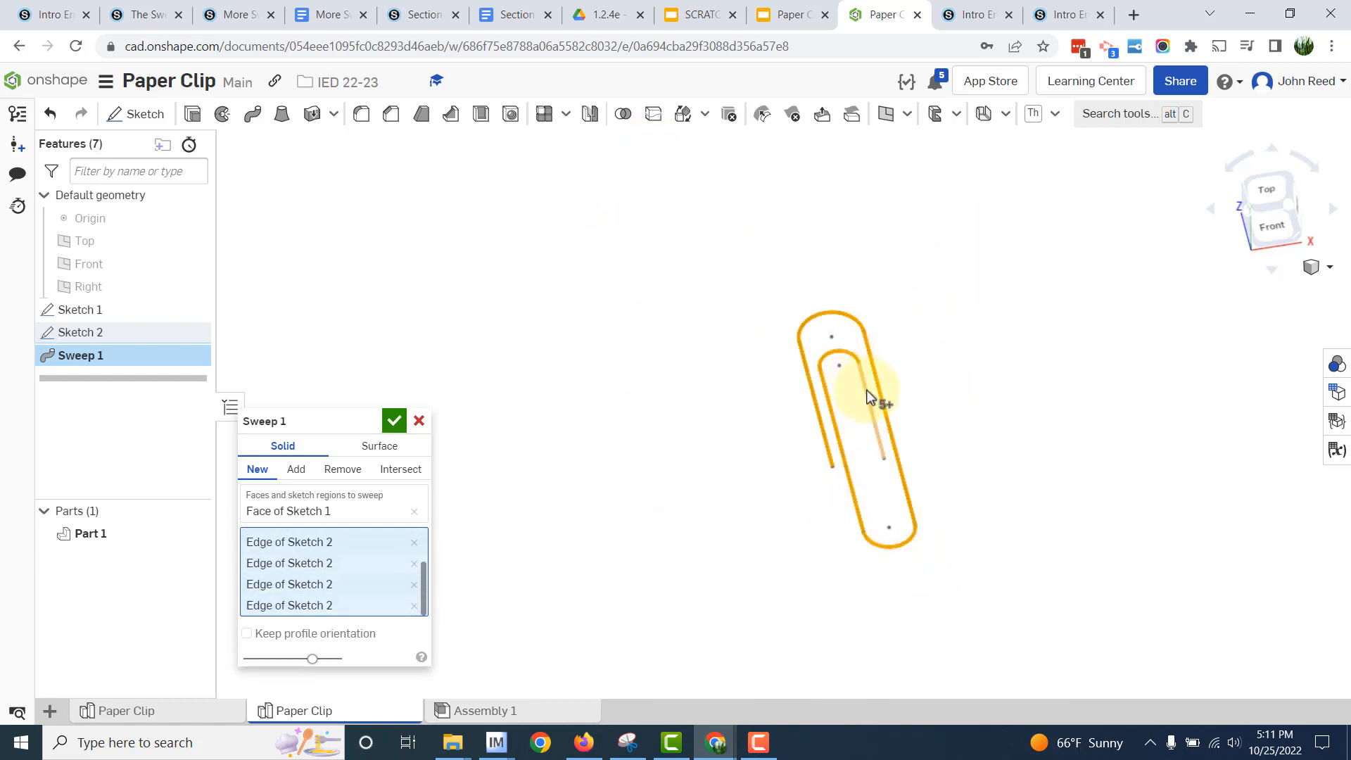
click(869, 399)
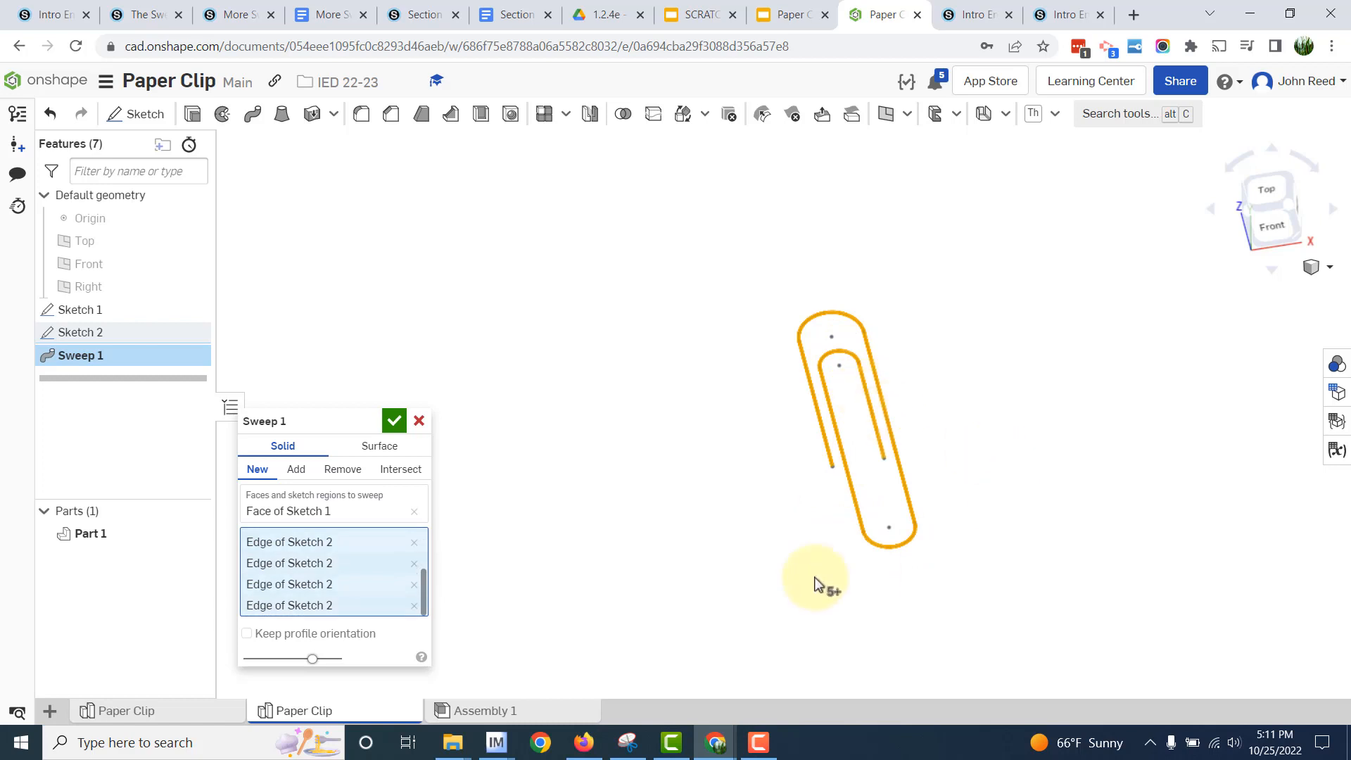
click(395, 421)
- Show the swept part in isometric view and rename Part 1 as Paper Clip
key(shift+7)
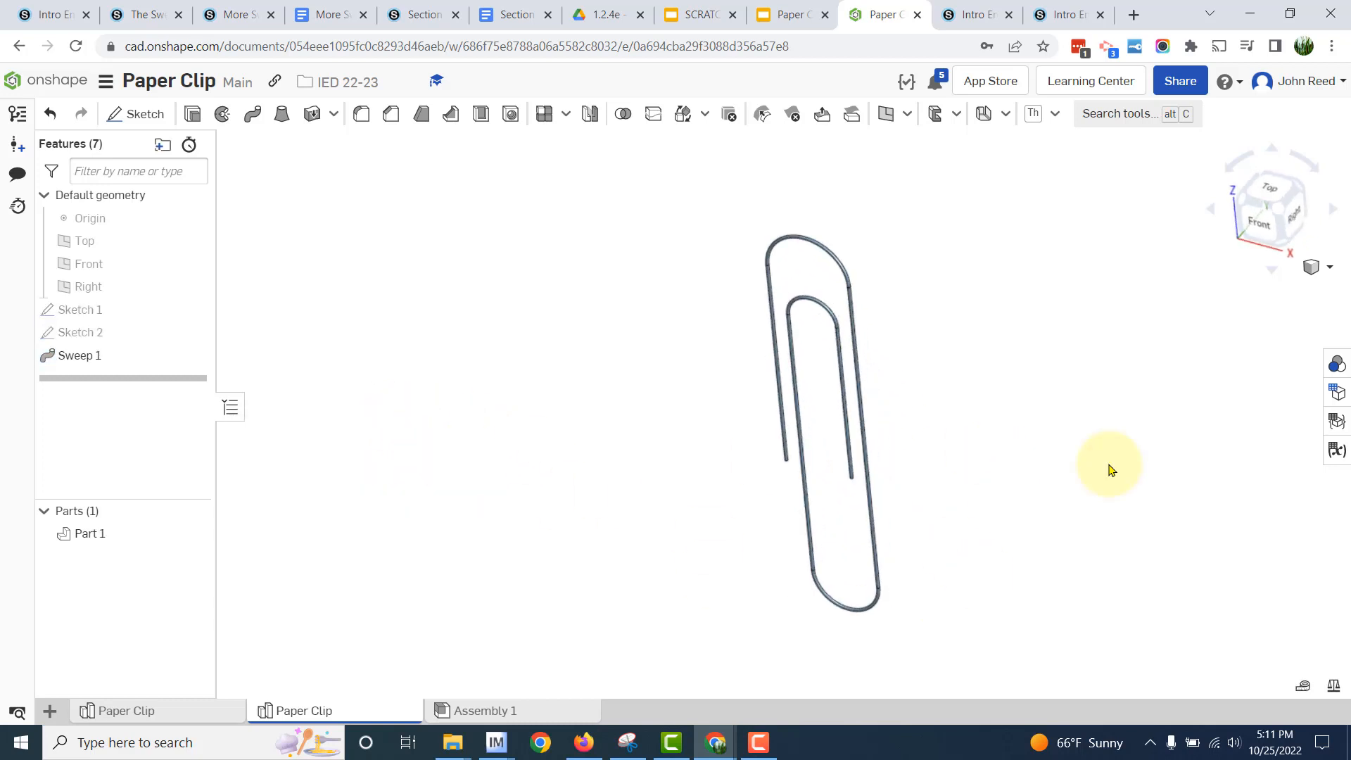
scroll(968, 465, up, 2)
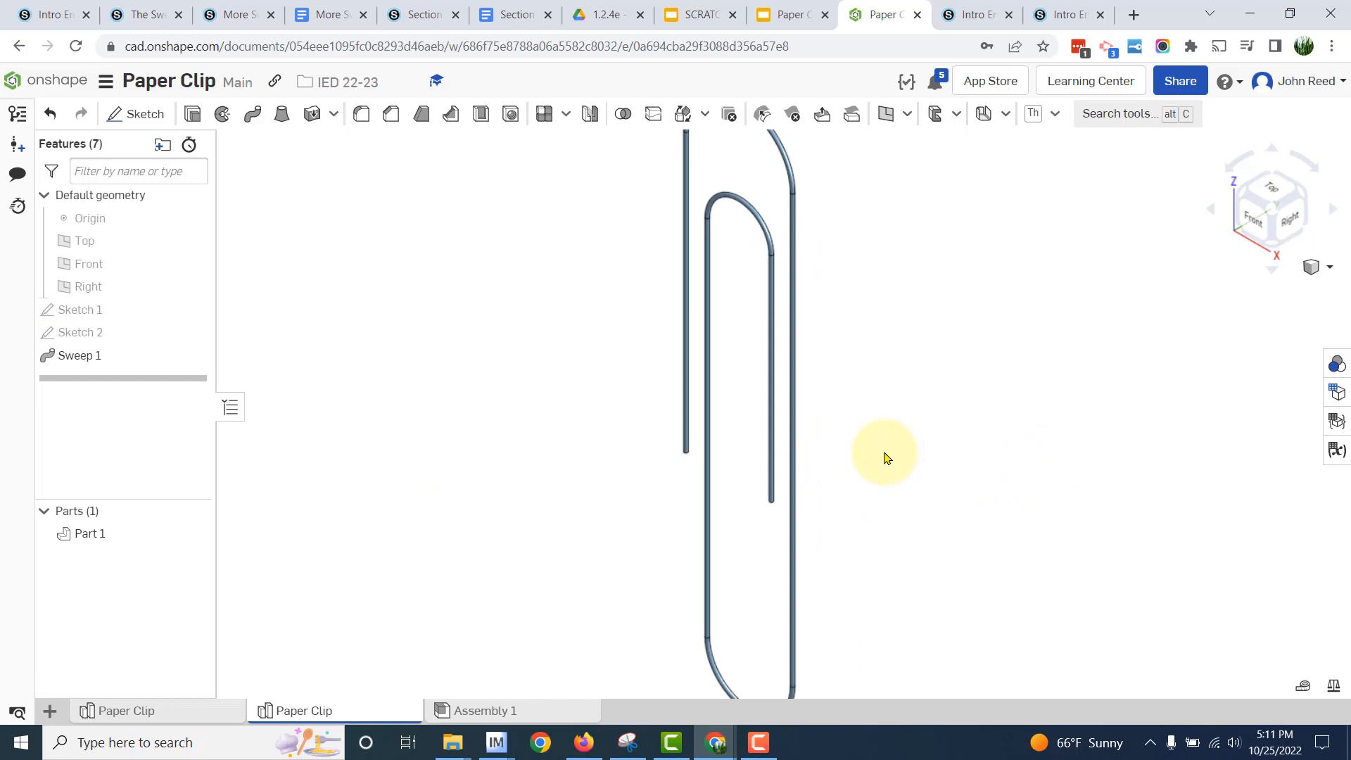
key(f)
right_click(96, 538)
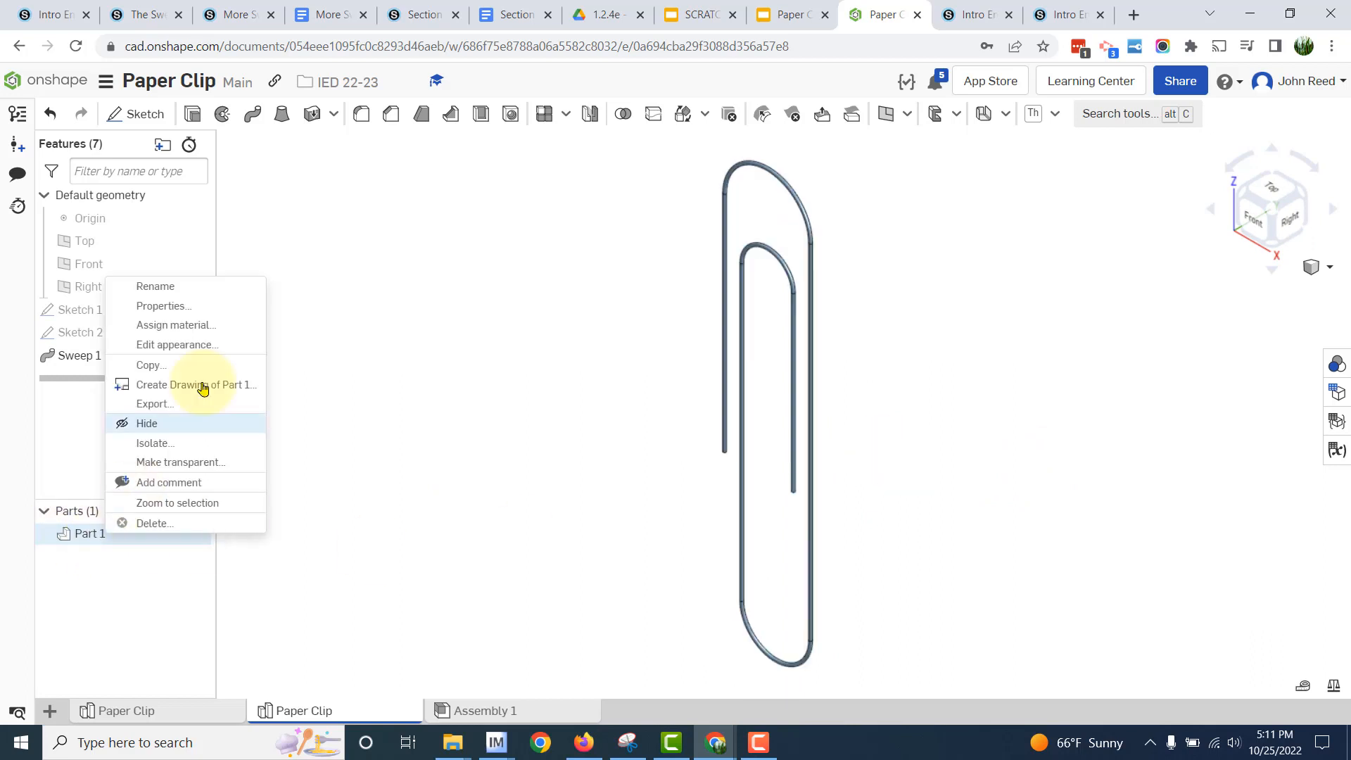
click(222, 291)
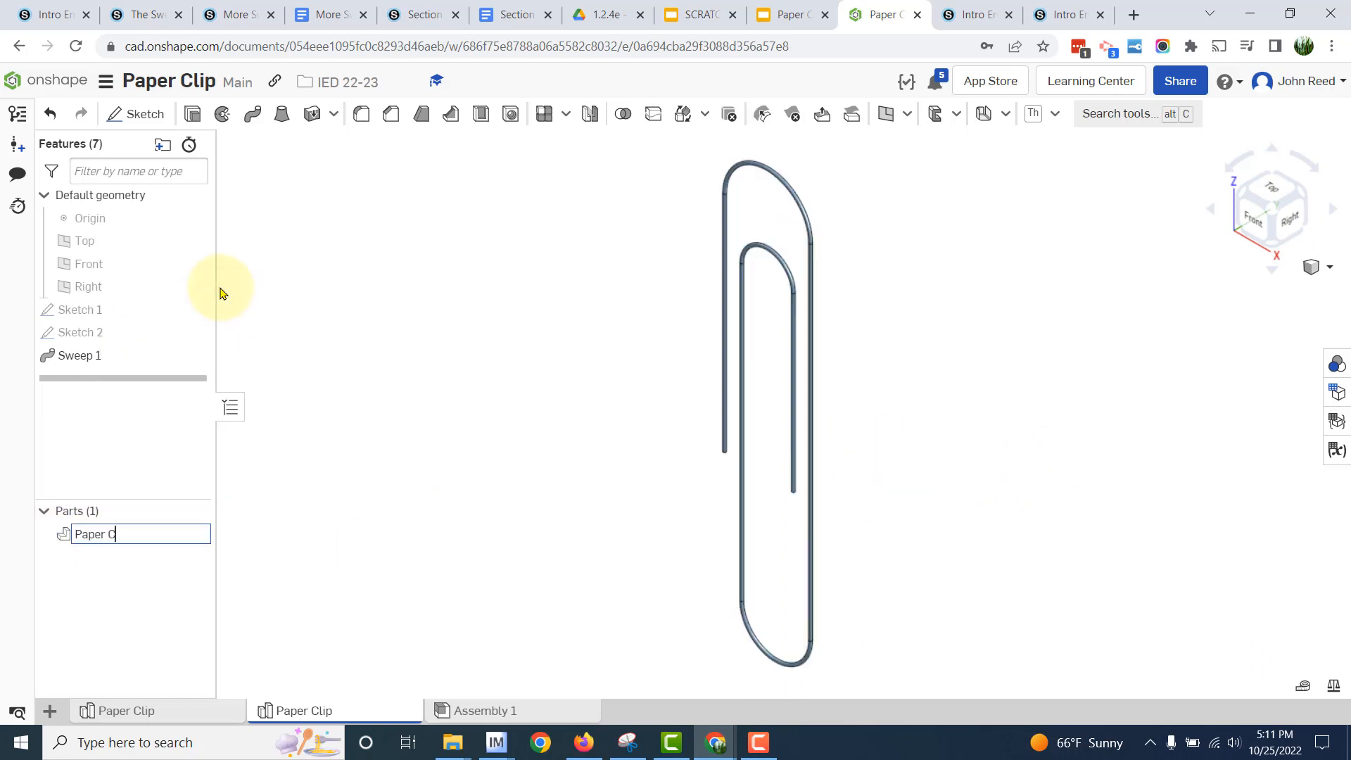
key(Return)
- Check the mass properties of the Paper Clip part
scroll(292, 287, down, 2)
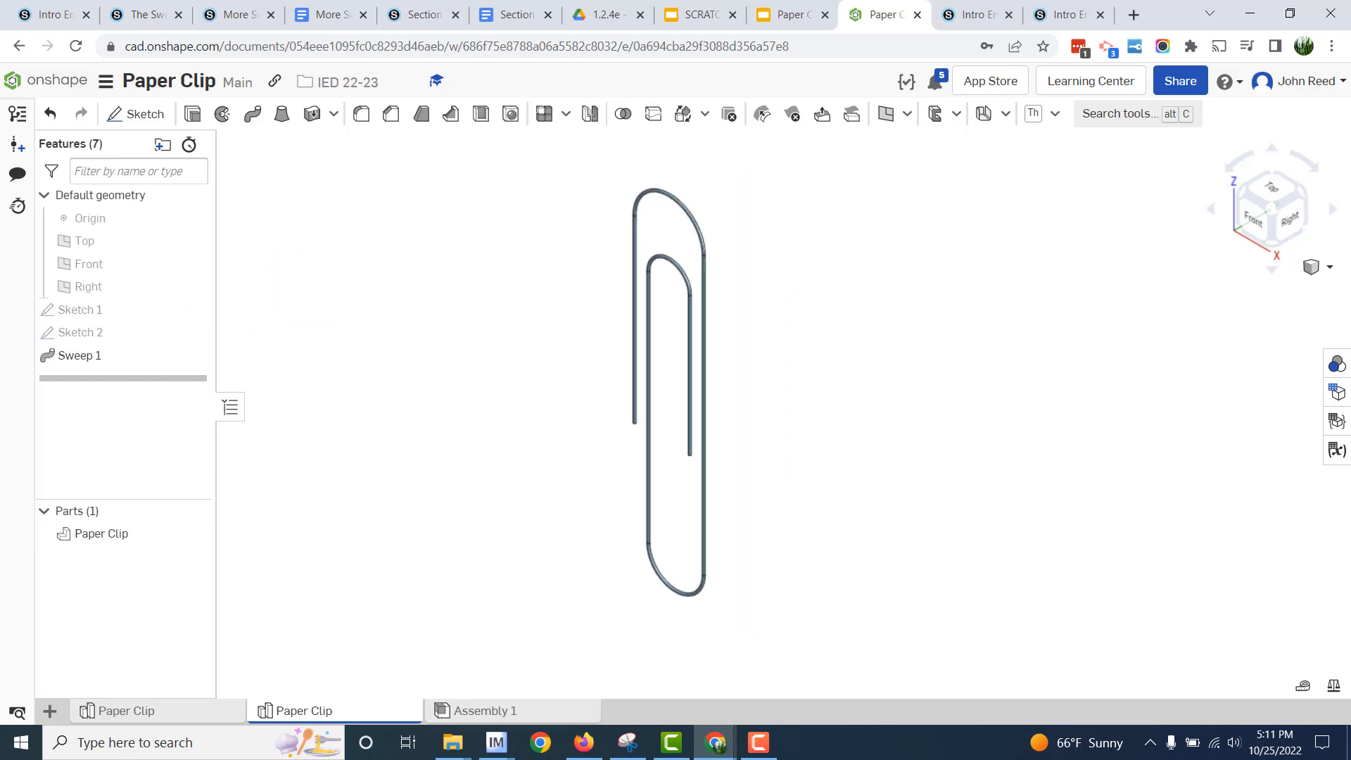
click(1333, 685)
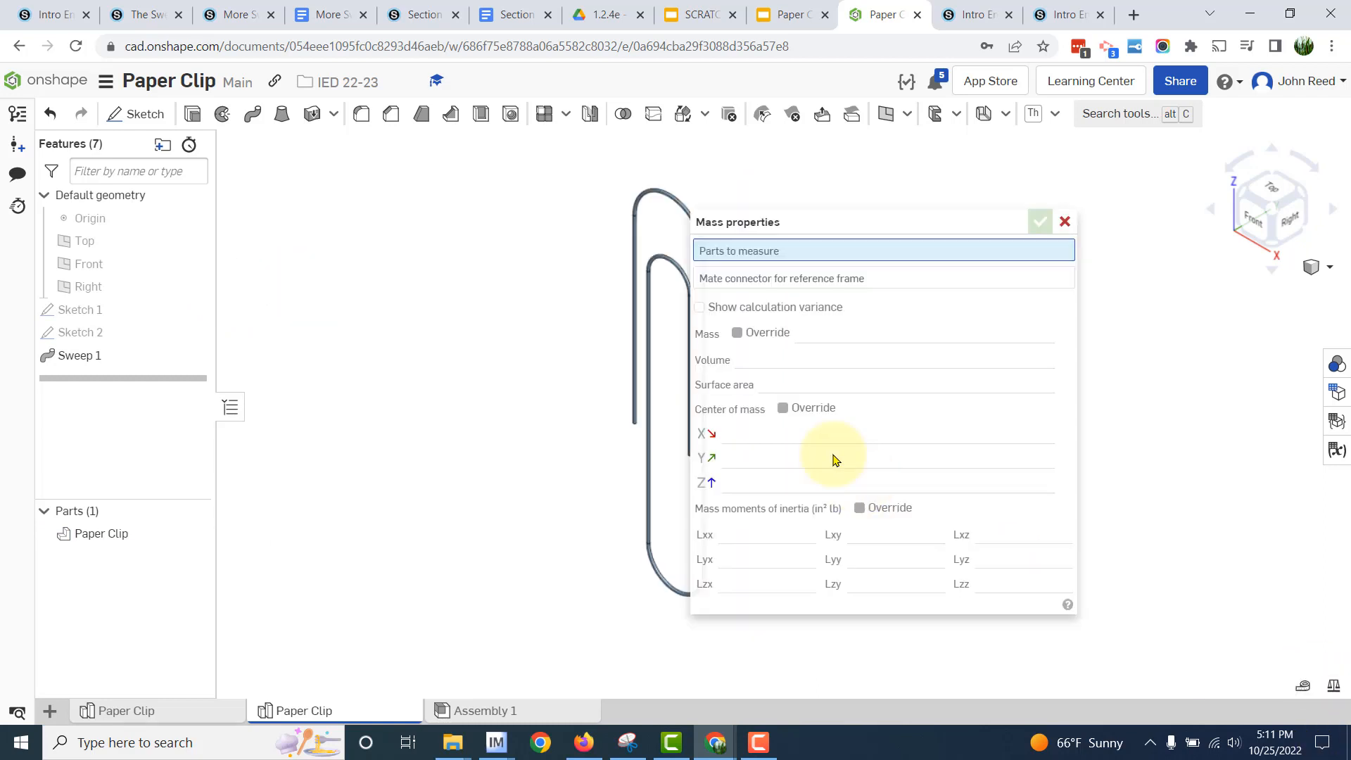
click(645, 272)
click(1065, 222)
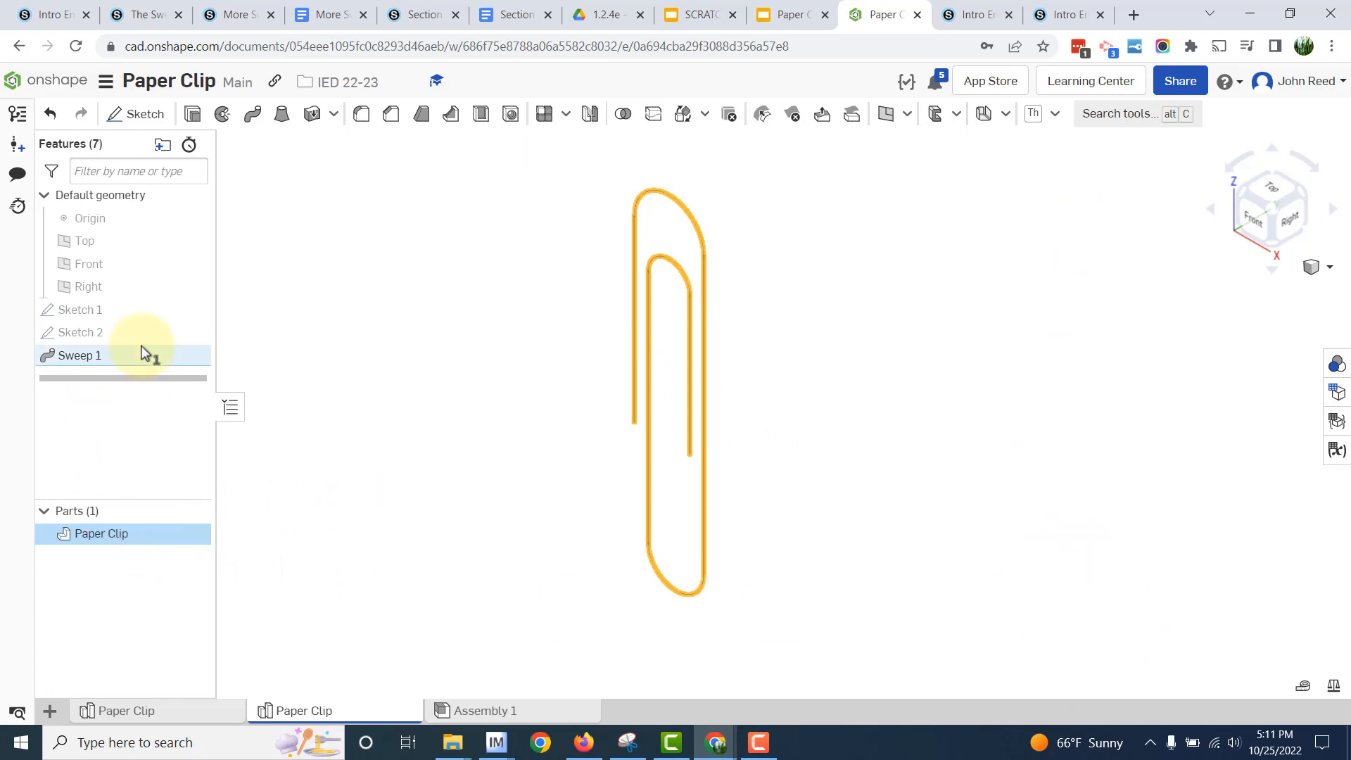
- Edit Sketch 1, check the circle's diameter against the reference drawing, set it to 0.05 in and accept the sketch
double_click(136, 311)
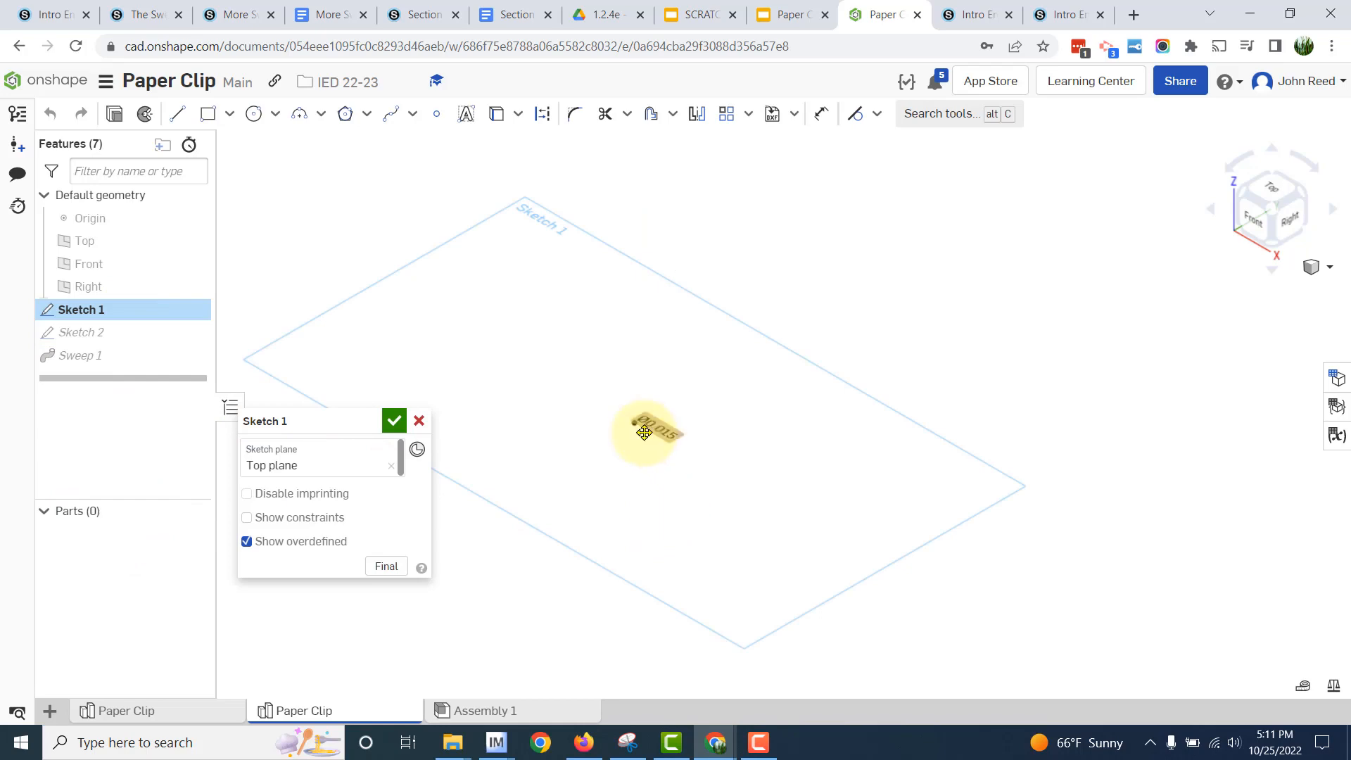
right_drag(830, 551, 834, 599)
scroll(845, 581, up, 5)
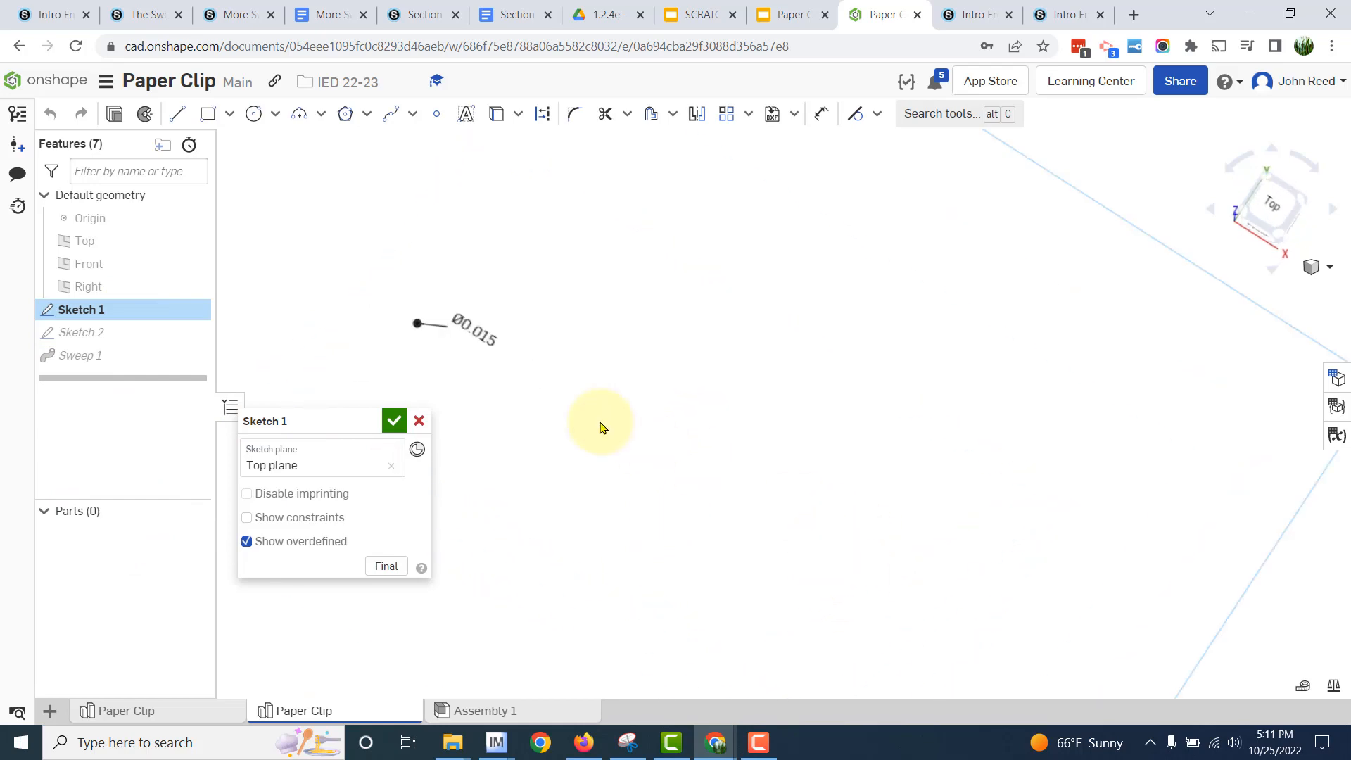
middle_drag(600, 425, 863, 465)
key(alt+Tab)
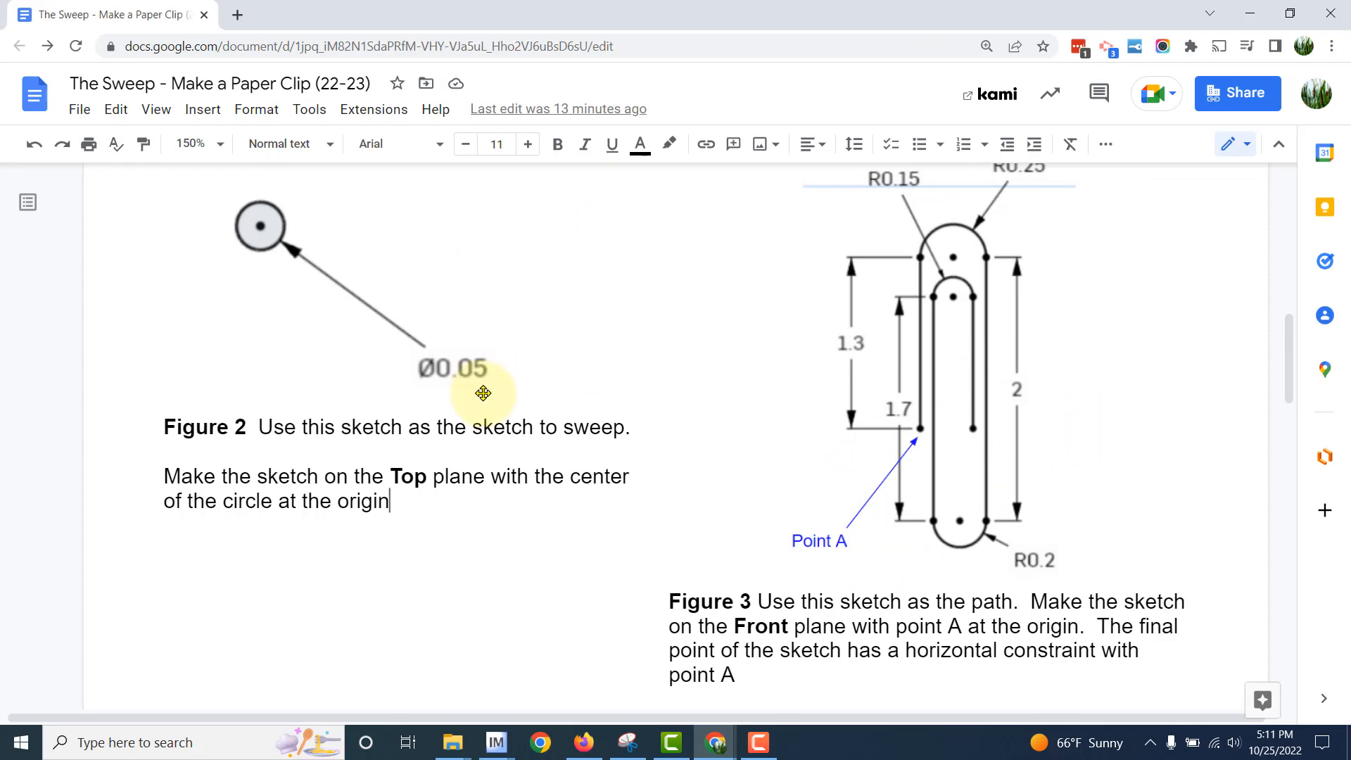
key(alt+Tab)
double_click(735, 368)
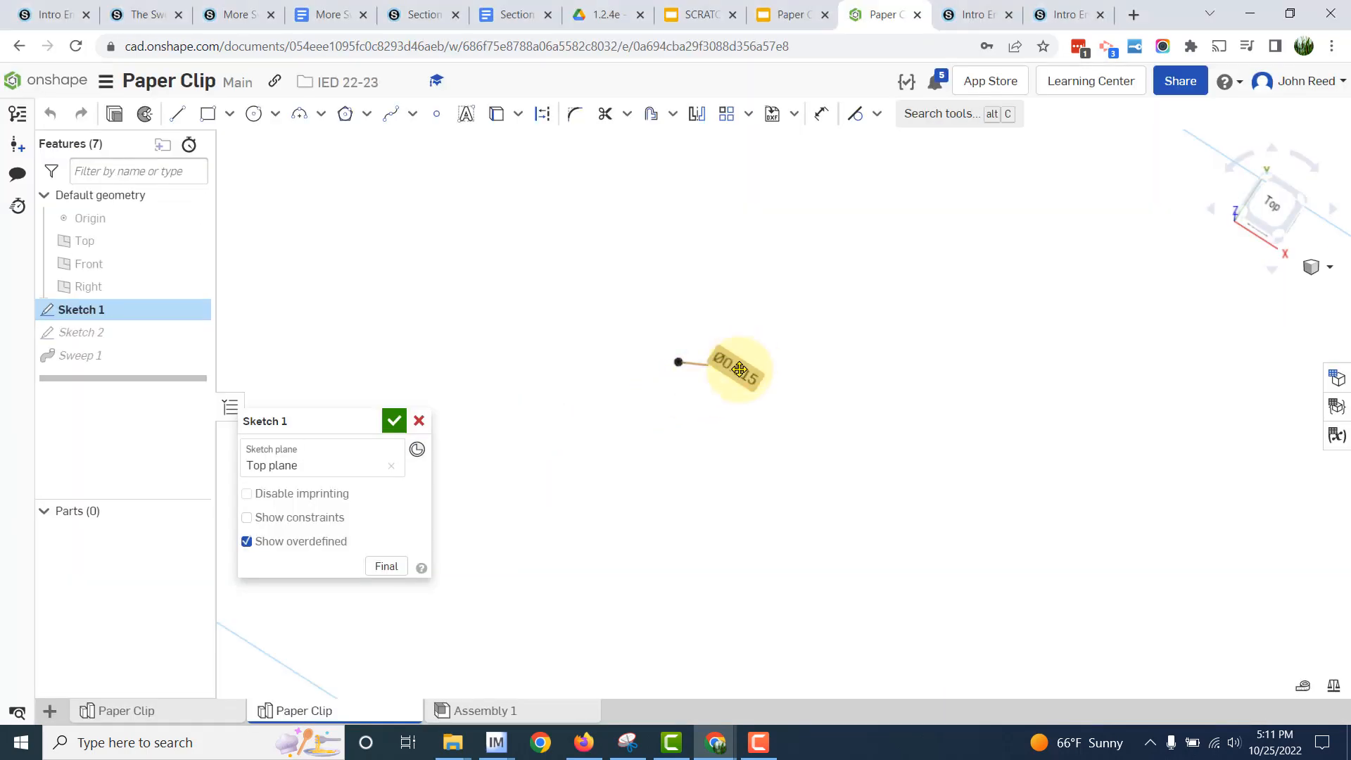
text(.05)
key(Return)
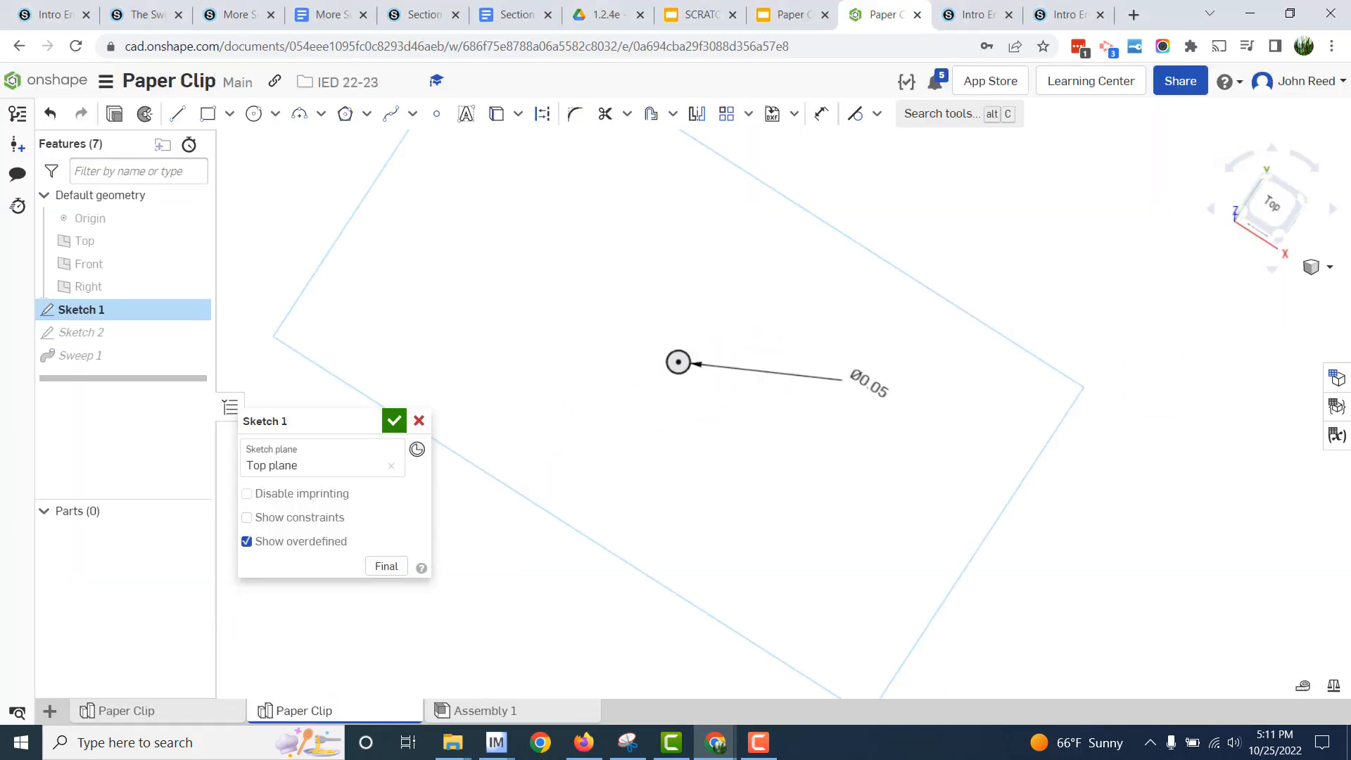
click(394, 421)
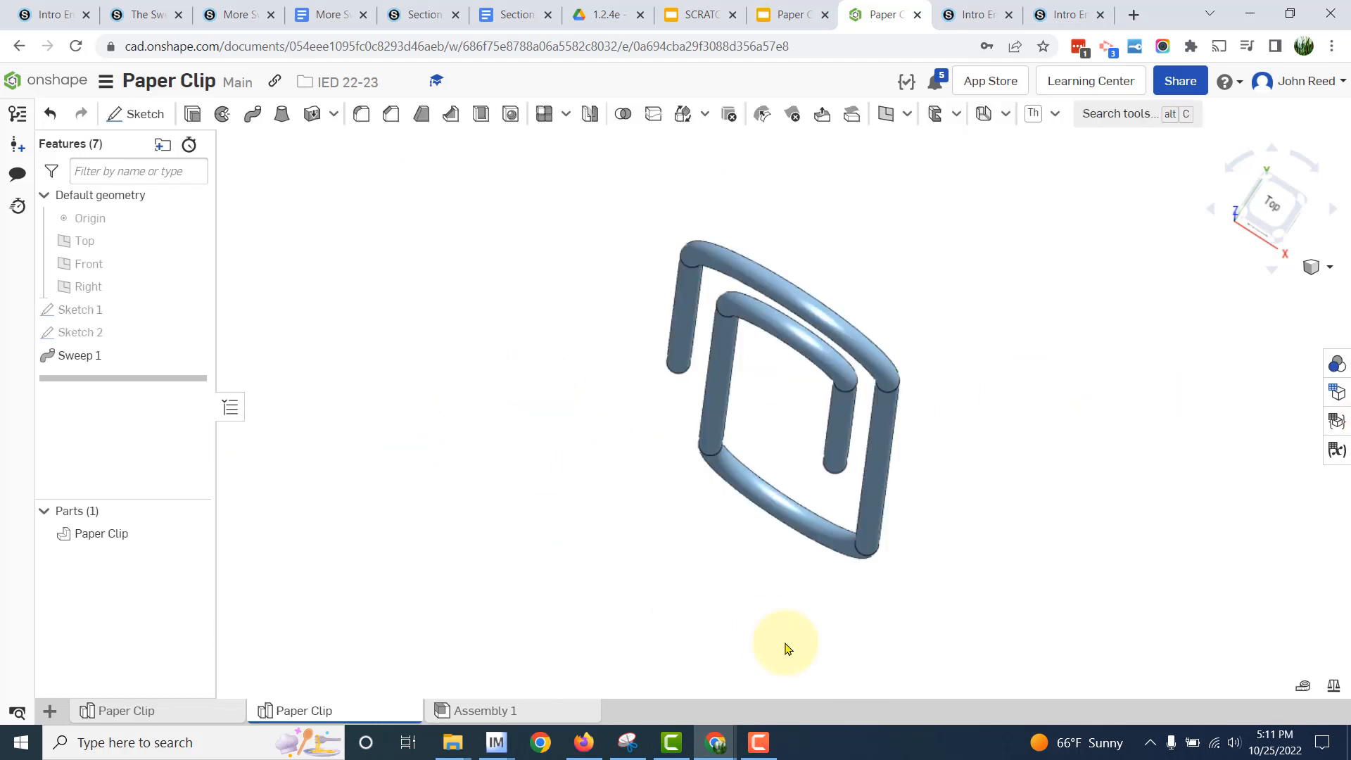
- Return to isometric view and measure the resized paper clip's volume and surface area with Mass properties
scroll(961, 668, up, 2)
key(shift+7)
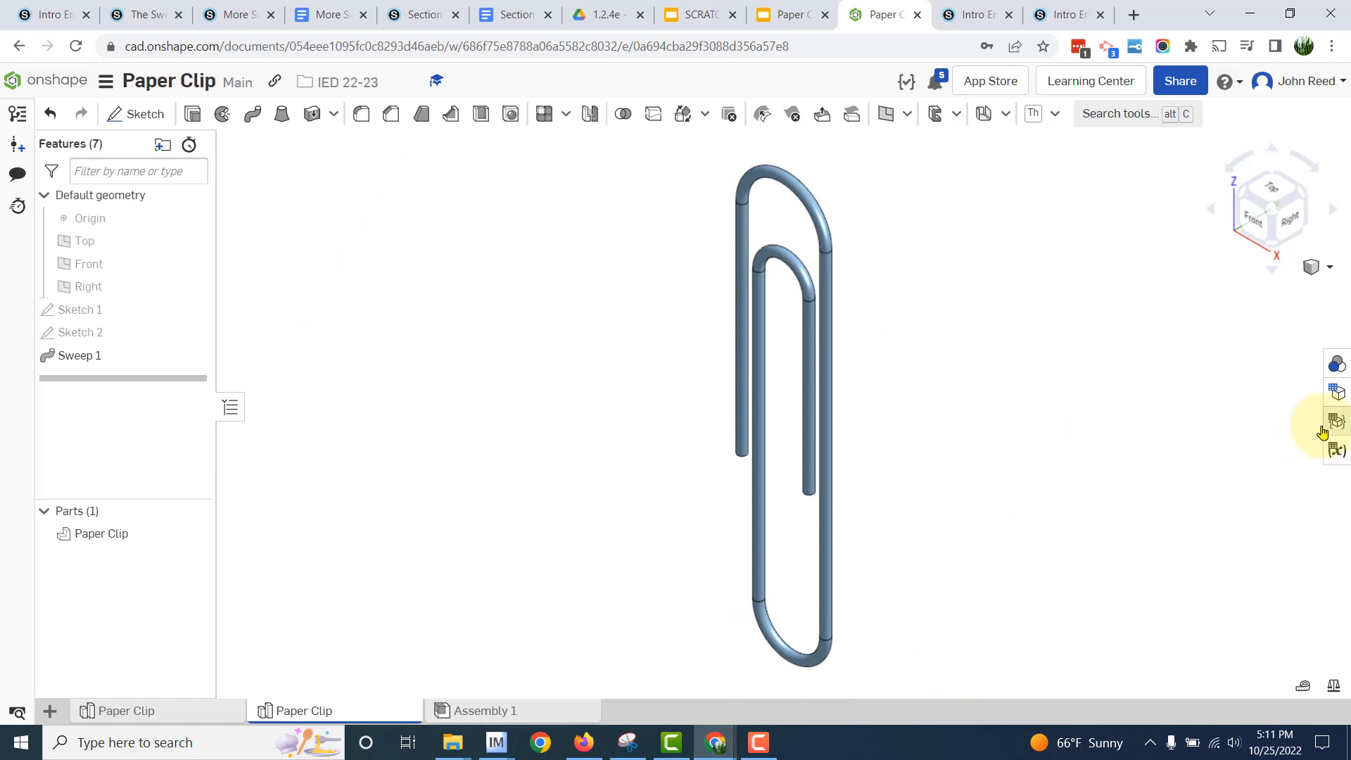
click(1333, 685)
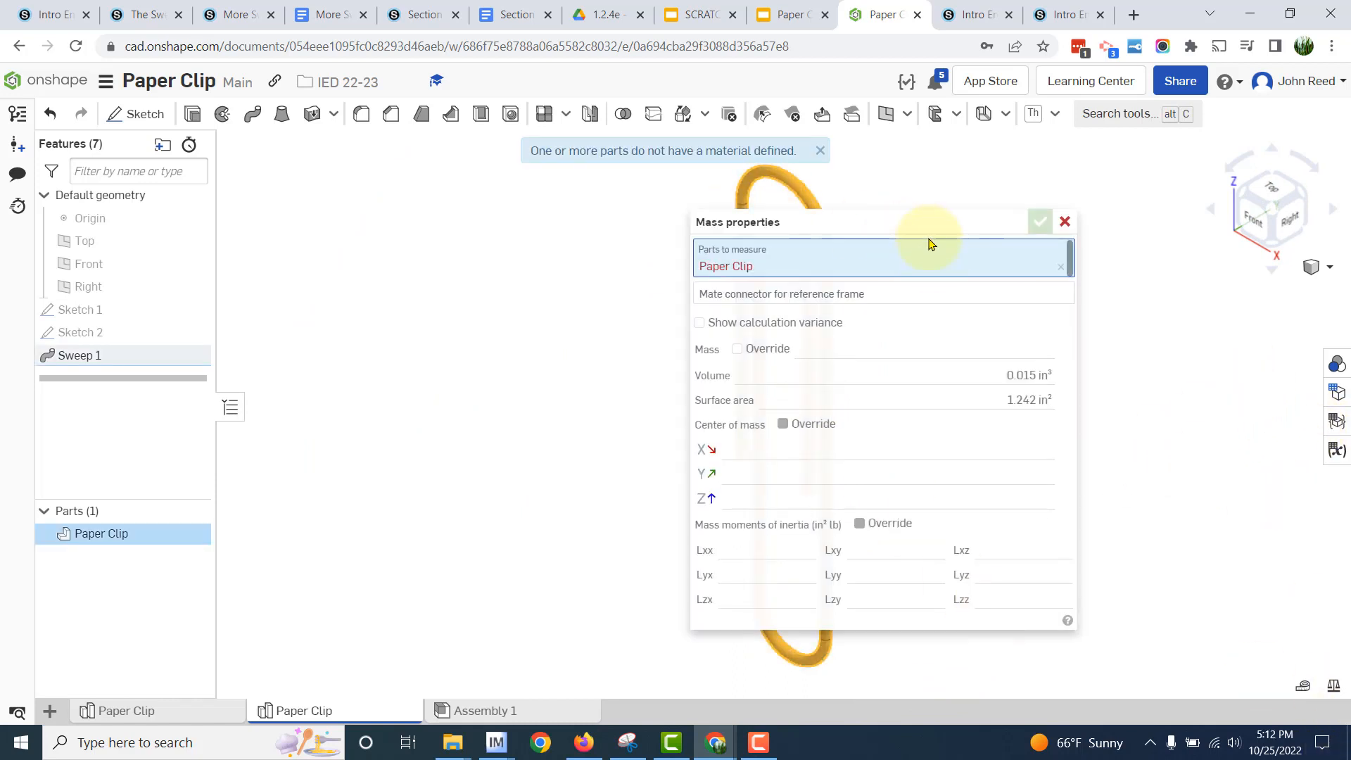
drag(912, 225, 512, 220)
key(Escape)
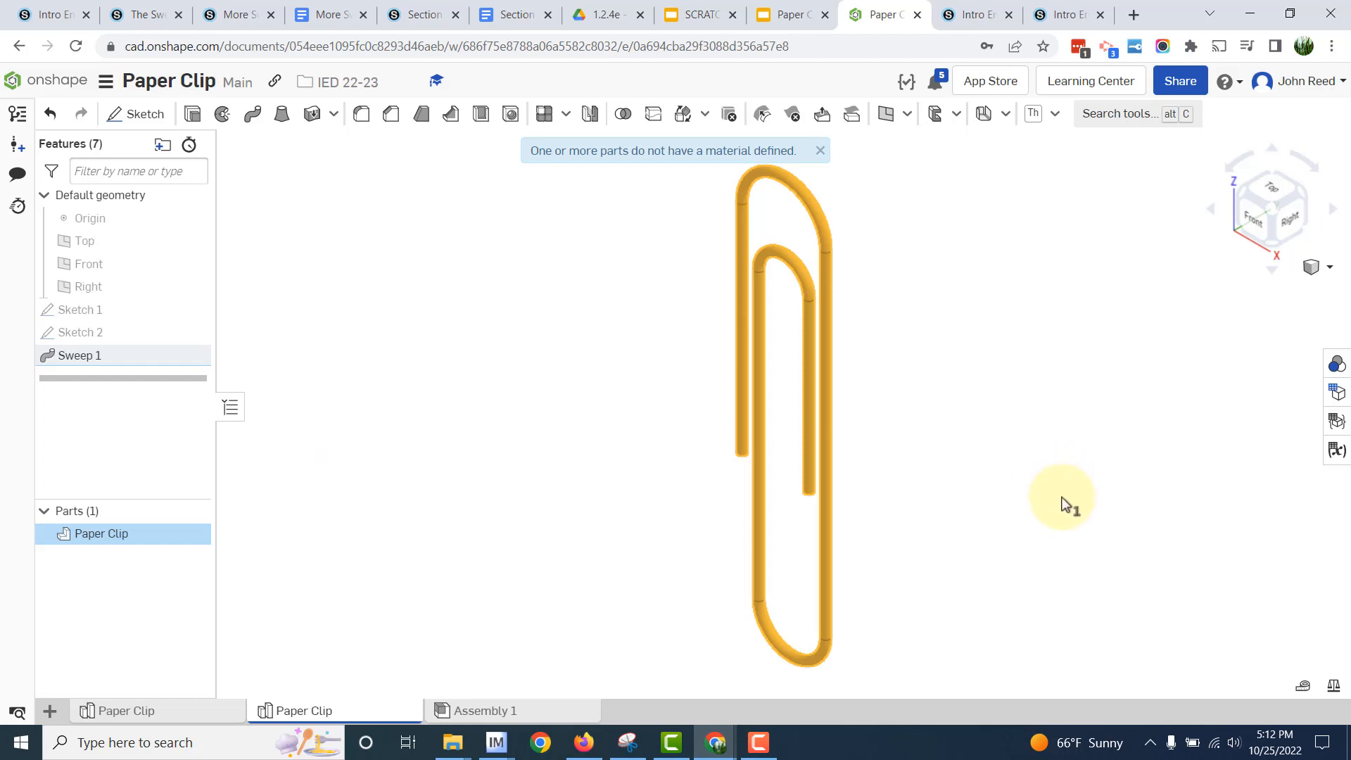